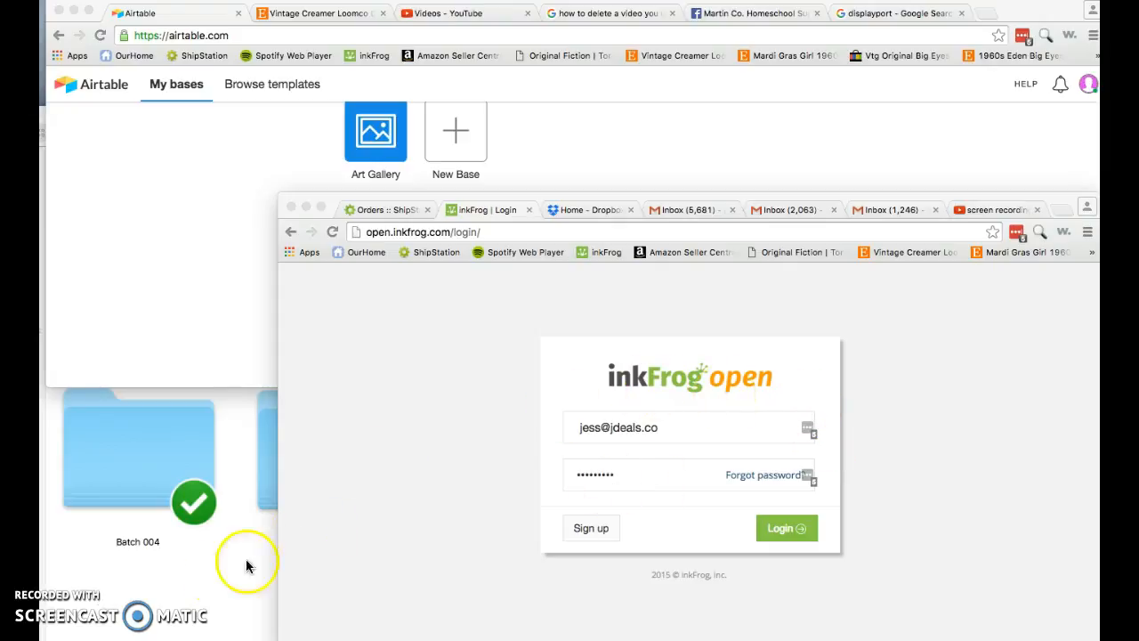
- Look over the three working windows in turn: the eBay photo folder, the Airtable bases and the inkFrog login page
{"action": "left_click", "coordinate": [206, 583]}
{"action": "left_click", "coordinate": [654, 147]}
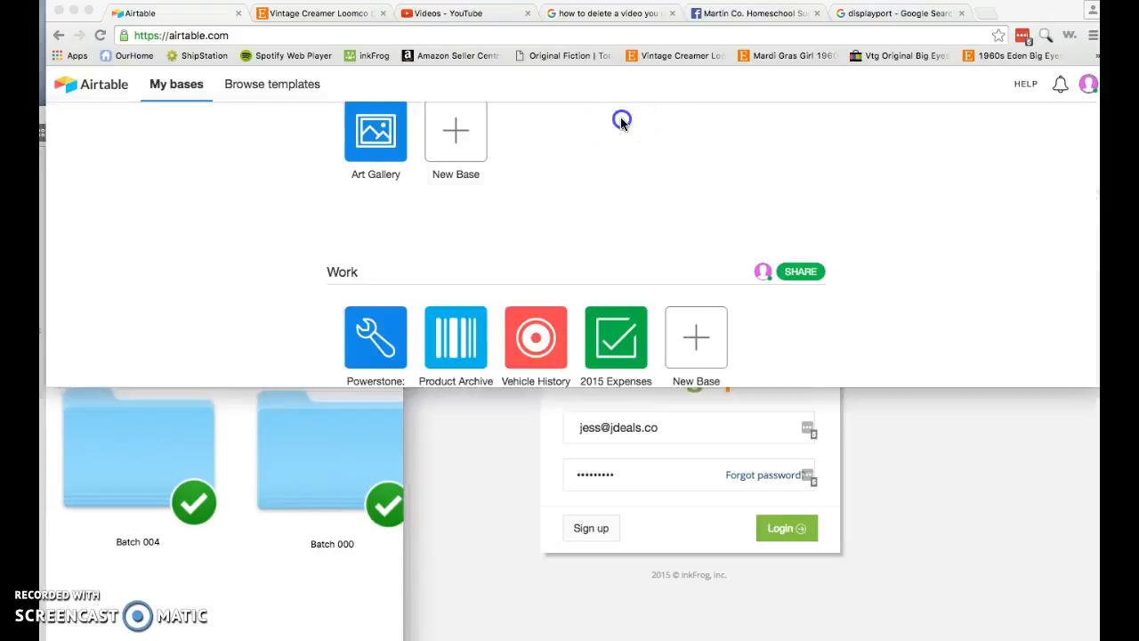
{"action": "left_click", "coordinate": [501, 402]}
{"action": "left_click", "coordinate": [237, 578]}
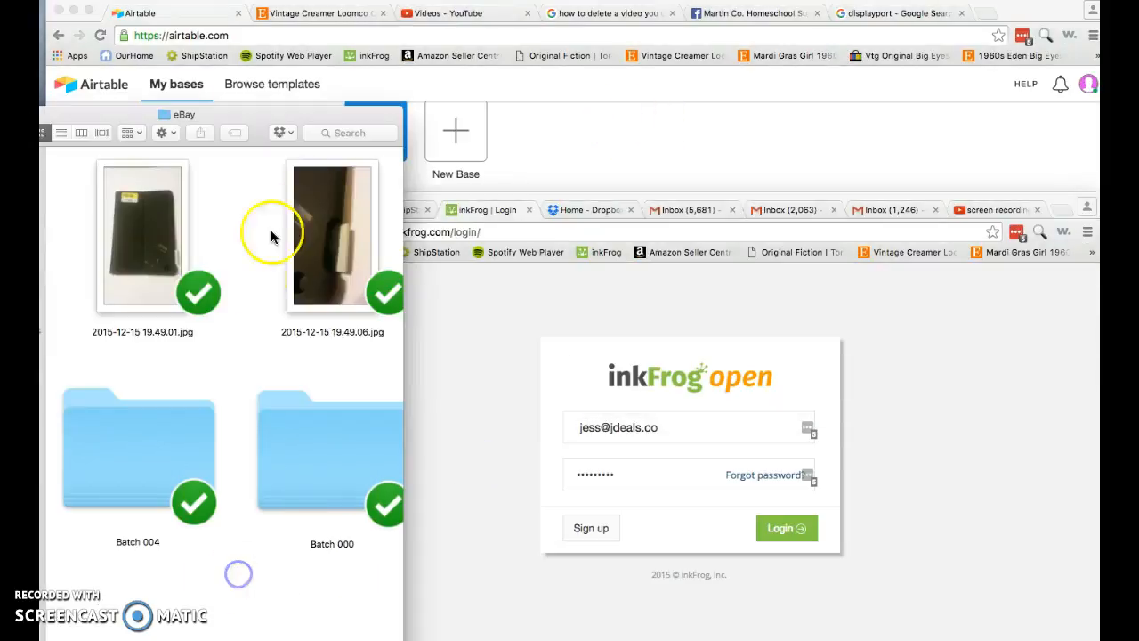
{"action": "left_click", "coordinate": [529, 162]}
{"action": "left_click", "coordinate": [487, 540]}
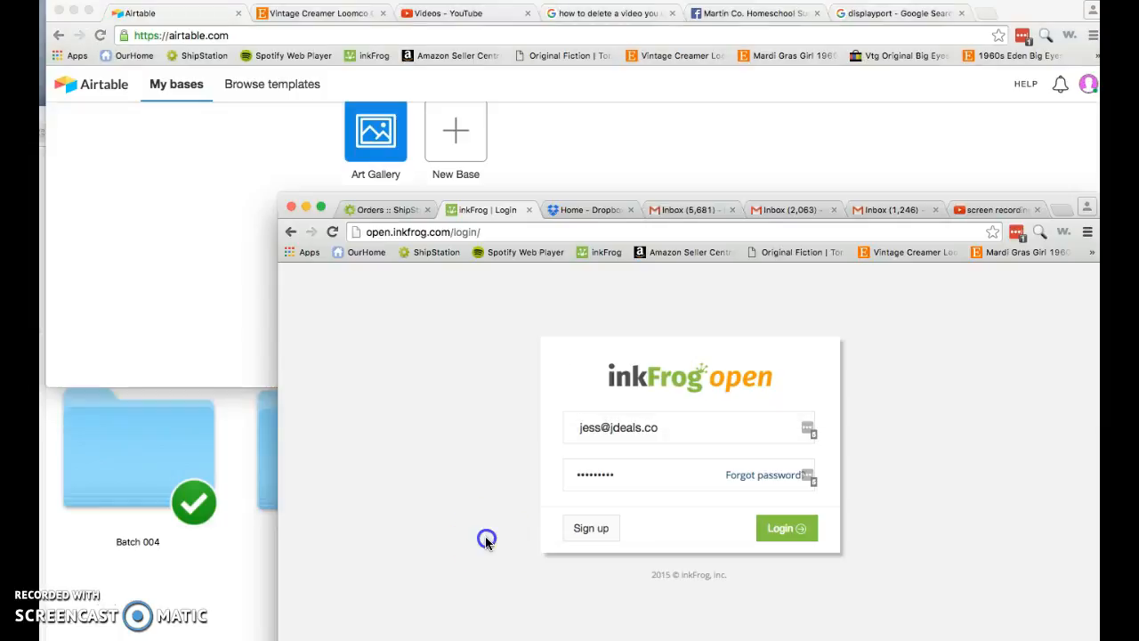
{"action": "left_click", "coordinate": [218, 588]}
{"action": "left_click", "coordinate": [564, 142]}
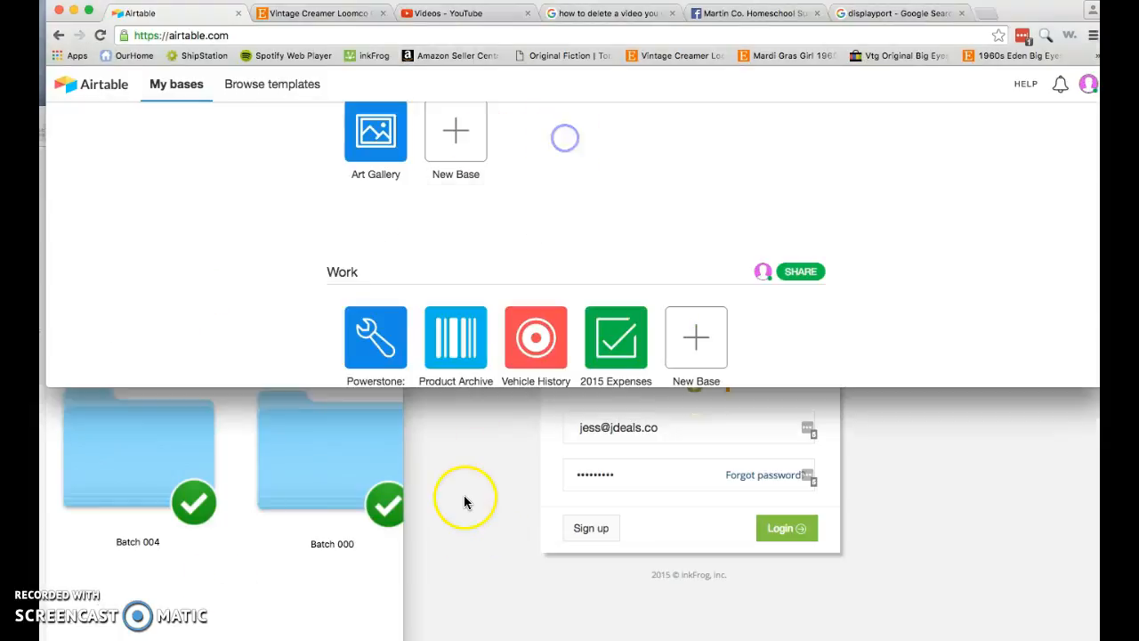
{"action": "left_click", "coordinate": [602, 141]}
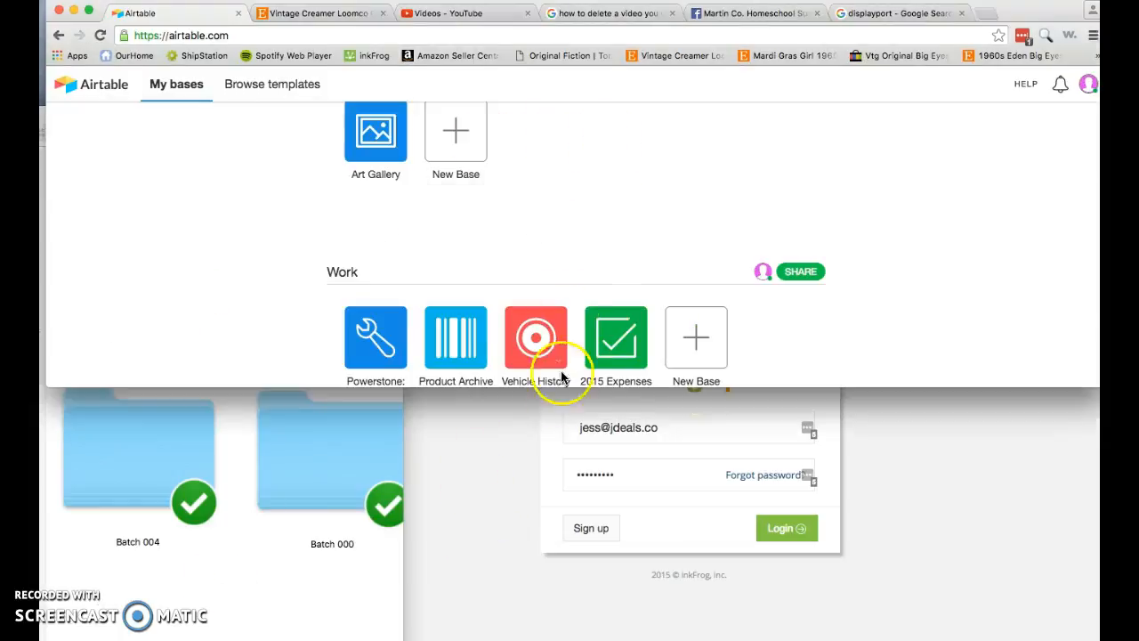
{"action": "left_click", "coordinate": [495, 481]}
{"action": "left_click", "coordinate": [224, 564]}
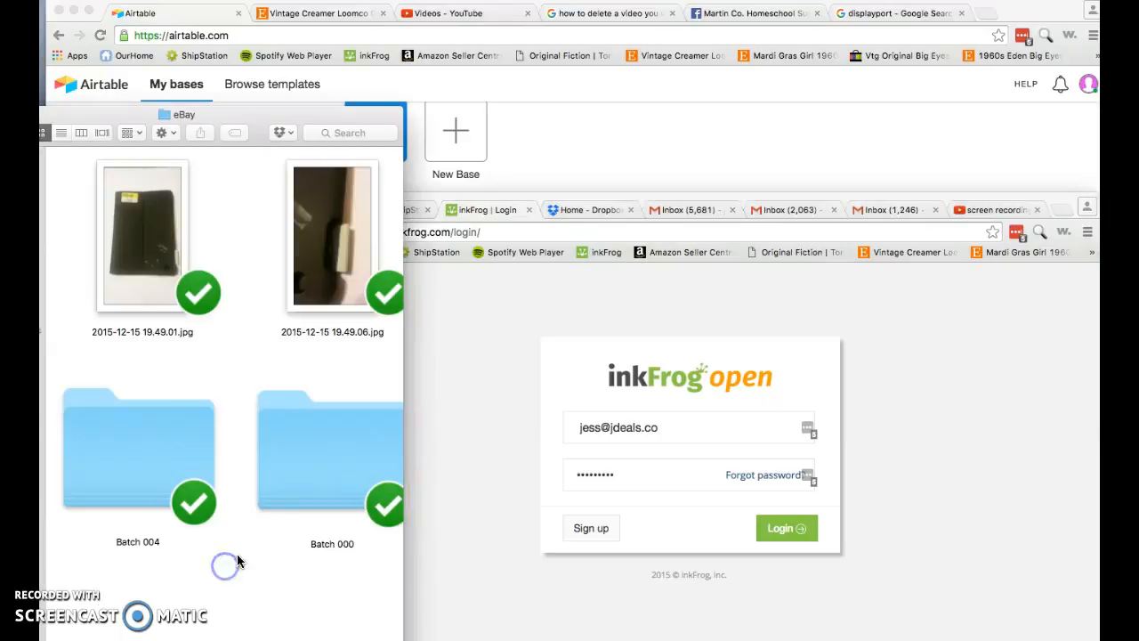
- Switch to Airtable and open the Product Archive base in the Work group
{"action": "left_click", "coordinate": [581, 157]}
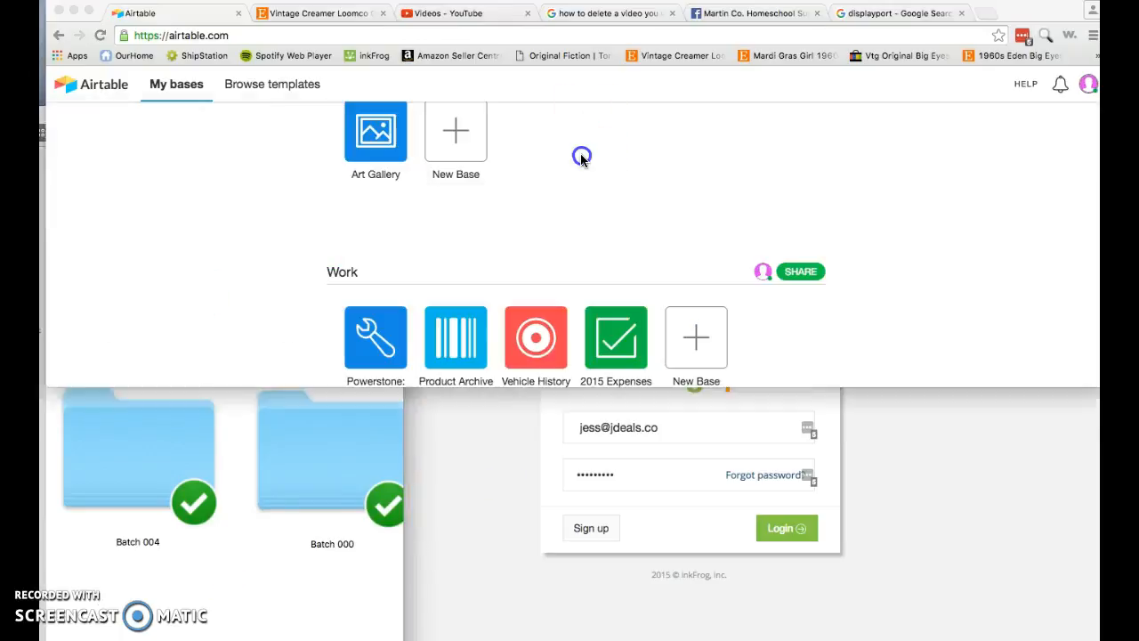
{"action": "left_click", "coordinate": [256, 36]}
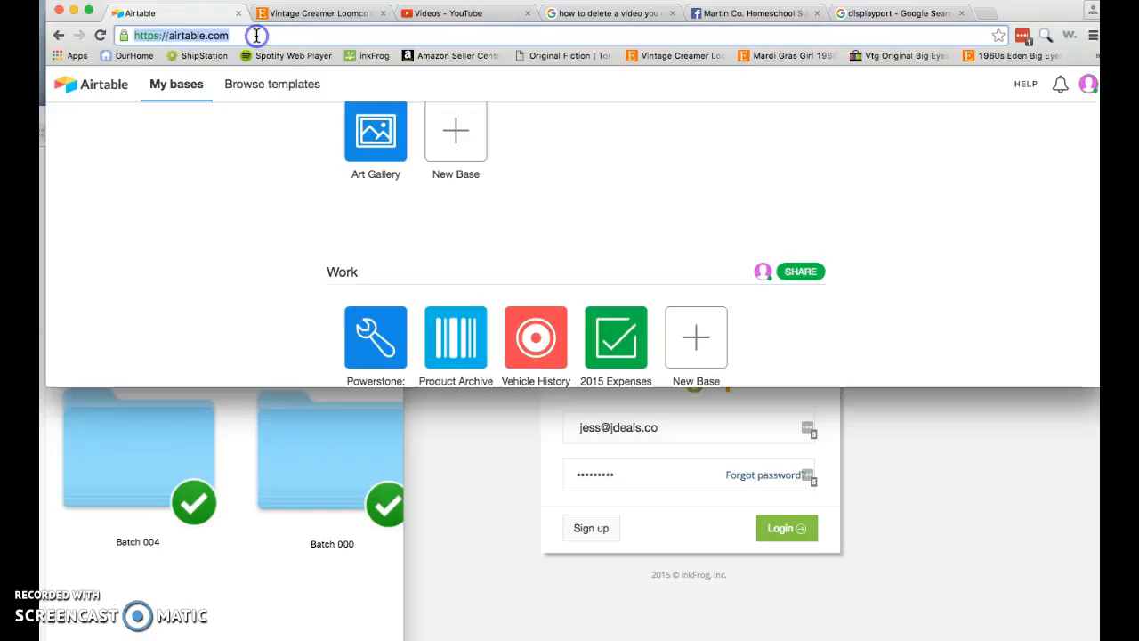
{"action": "left_click", "coordinate": [243, 154]}
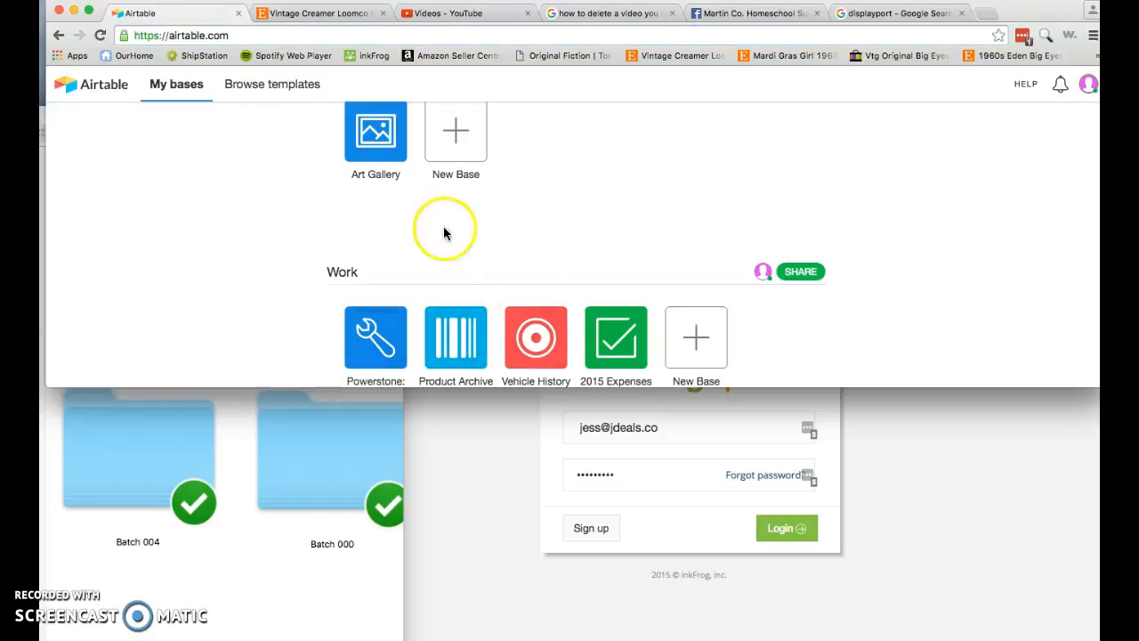
{"action": "left_click", "coordinate": [455, 334]}
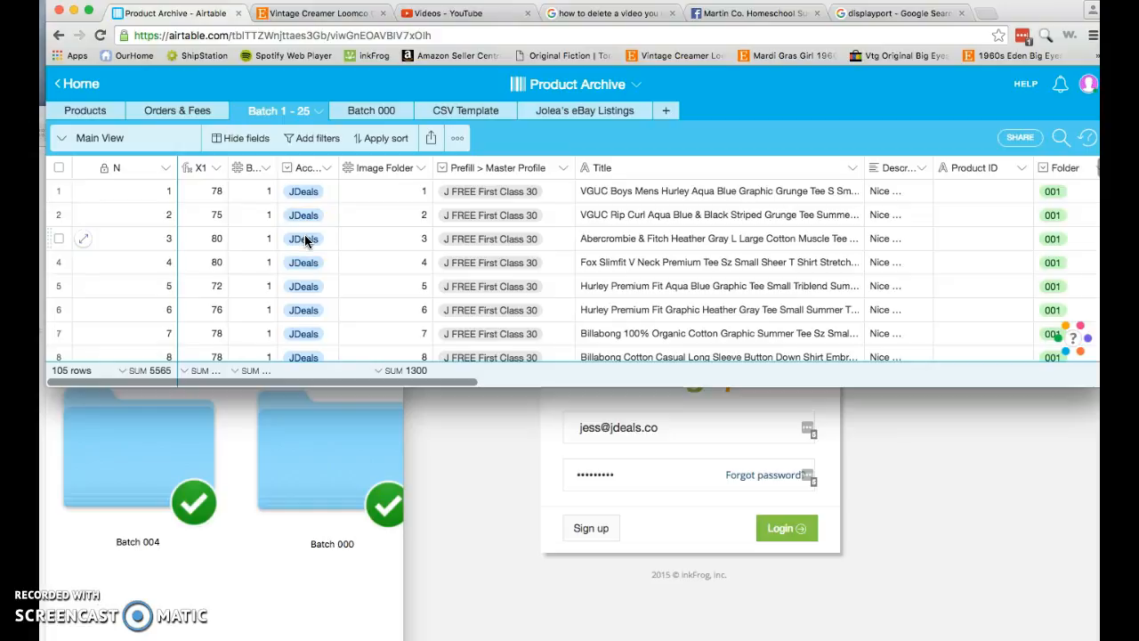
- Select the Batch 004 folder in Finder and look at the Batch 000 table in Airtable before returning to Batch 1 - 25
{"action": "left_click", "coordinate": [223, 602]}
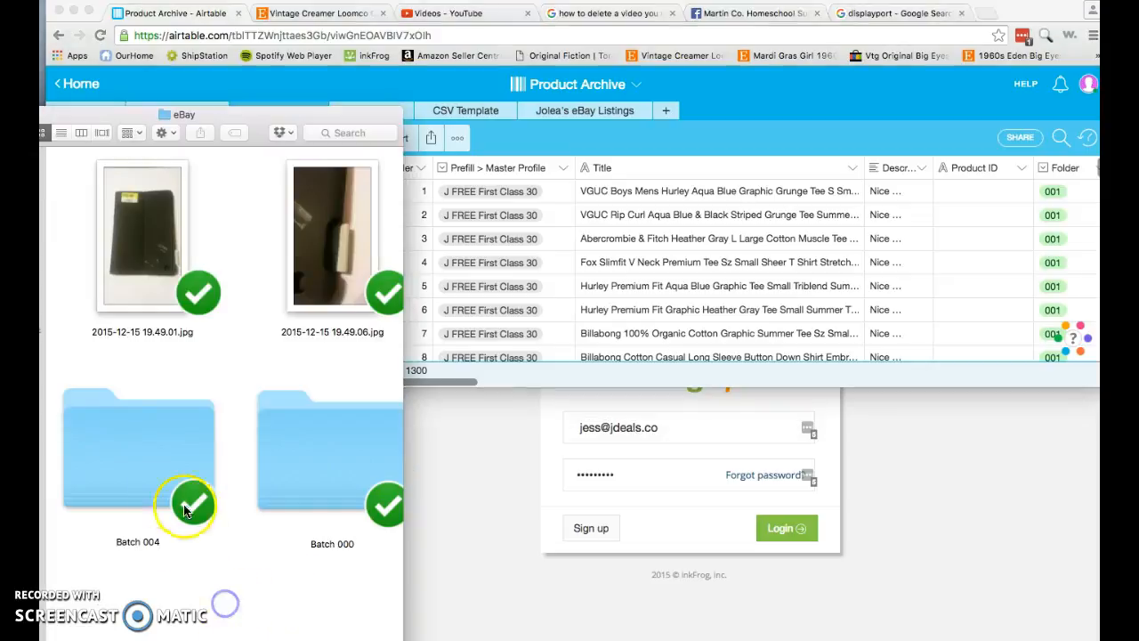
{"action": "left_click", "coordinate": [128, 492]}
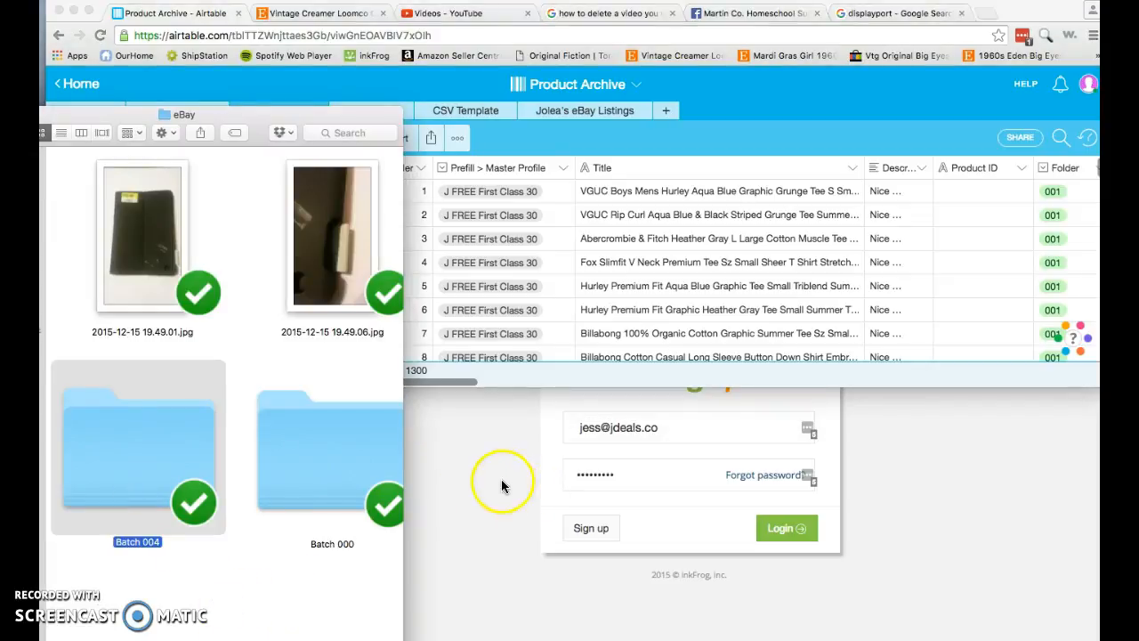
{"action": "left_click", "coordinate": [502, 349]}
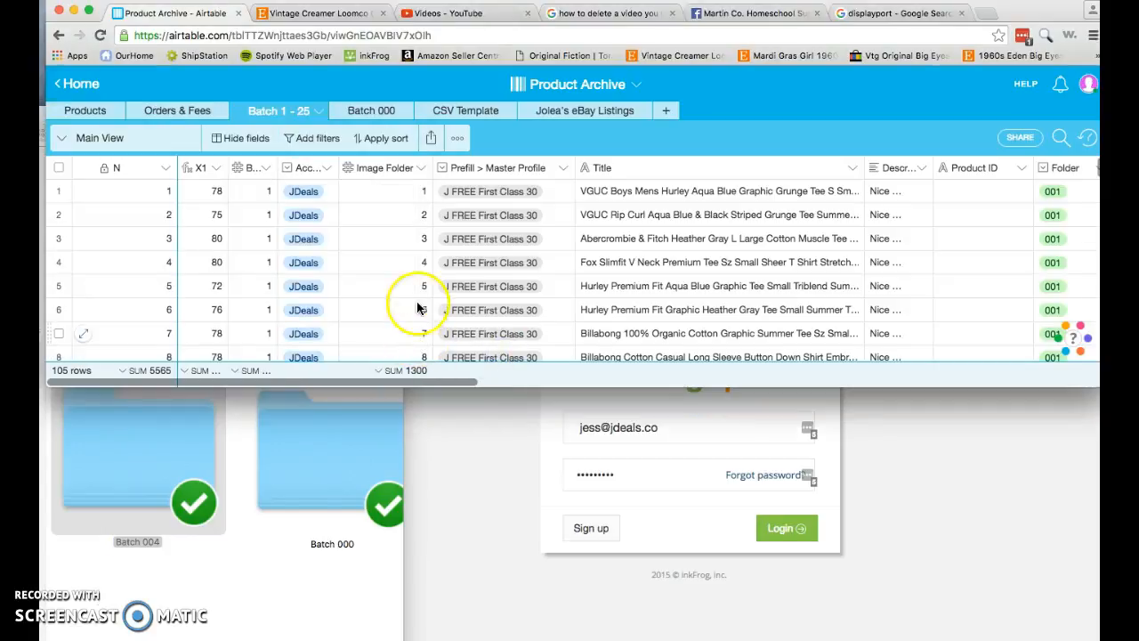
{"action": "left_click", "coordinate": [394, 116]}
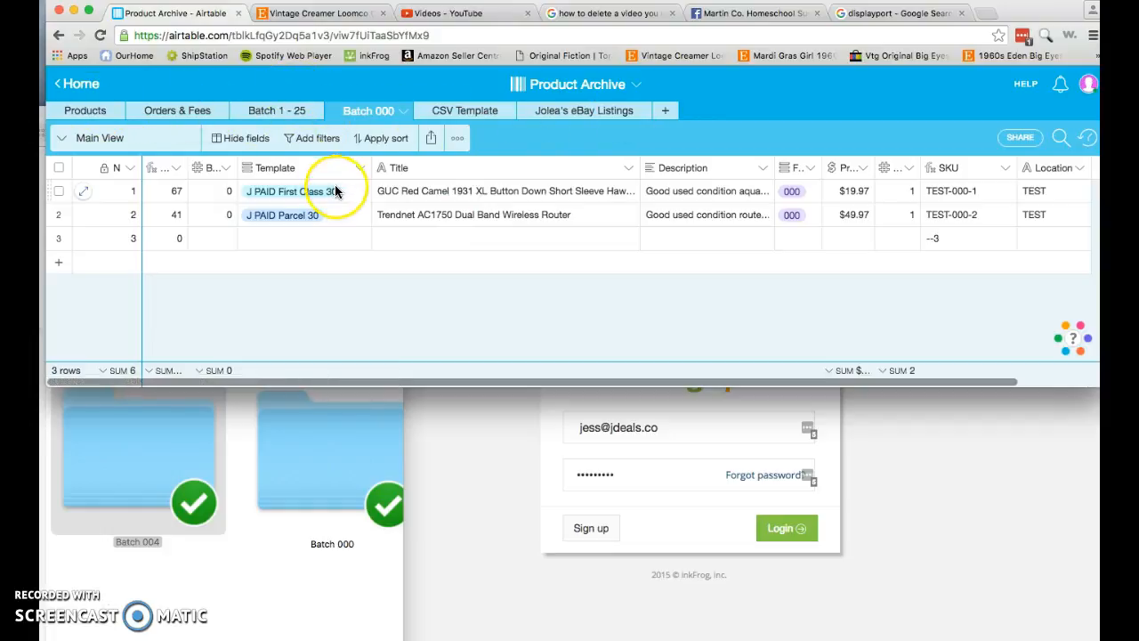
{"action": "left_click", "coordinate": [302, 117]}
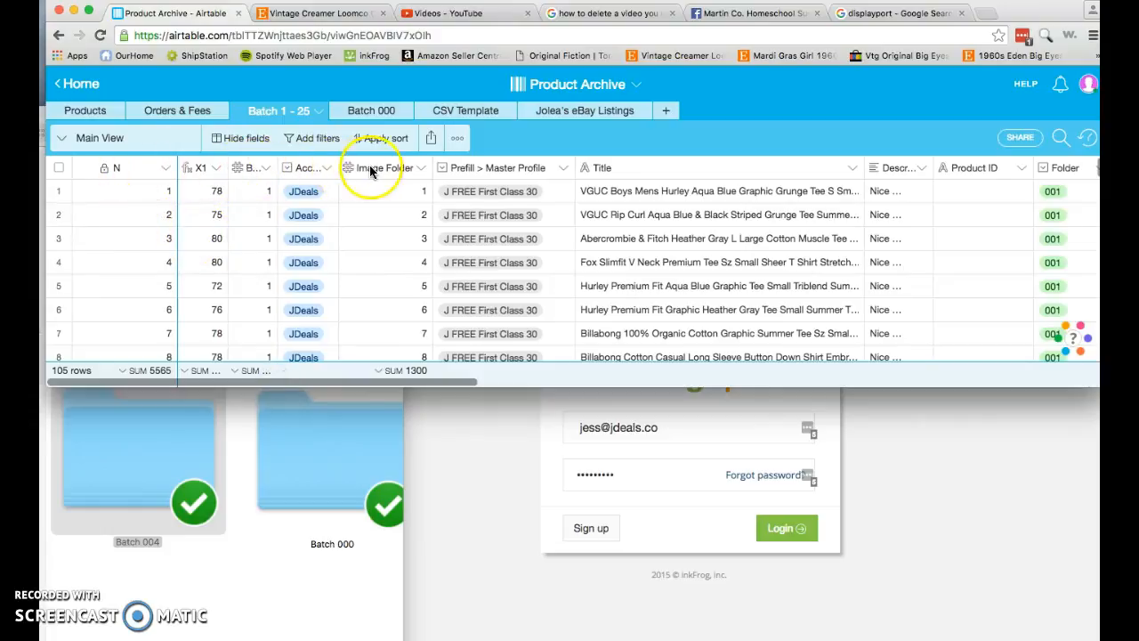
- Widen the batch number column slightly and narrow the account and Image Folder columns in the Batch 1 - 25 table
{"action": "mouse_move", "coordinate": [273, 167]}
{"action": "left_mouse_down"}
{"action": "mouse_move", "coordinate": [318, 162]}
{"action": "mouse_move", "coordinate": [281, 172]}
{"action": "left_mouse_up"}
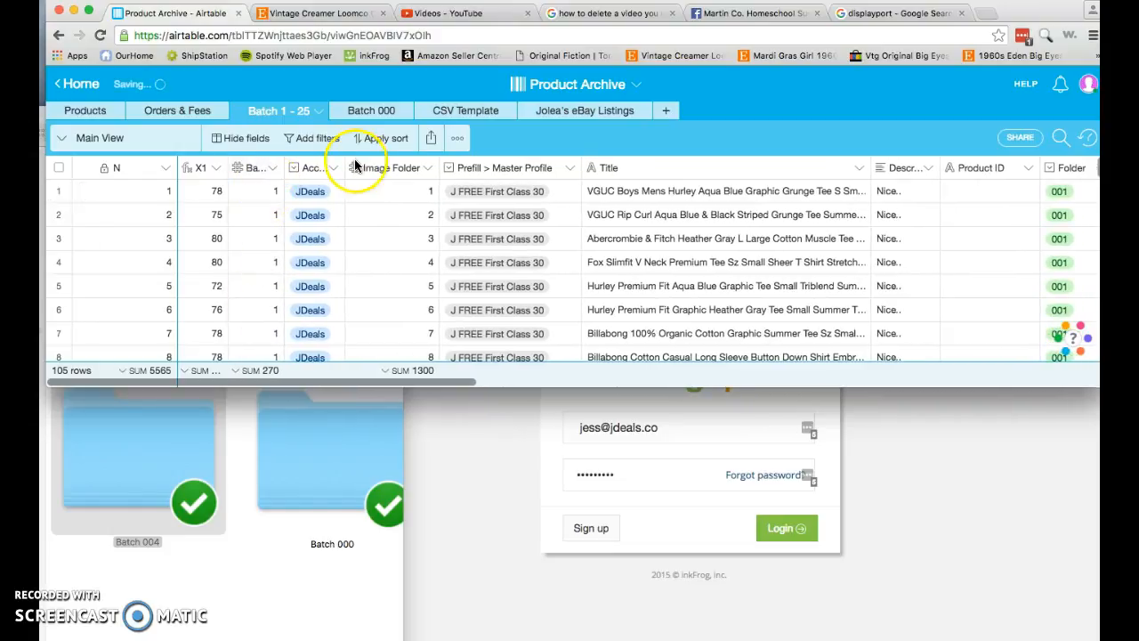
{"action": "mouse_move", "coordinate": [347, 161]}
{"action": "left_mouse_down"}
{"action": "mouse_move", "coordinate": [386, 161]}
{"action": "mouse_move", "coordinate": [343, 161]}
{"action": "left_mouse_up"}
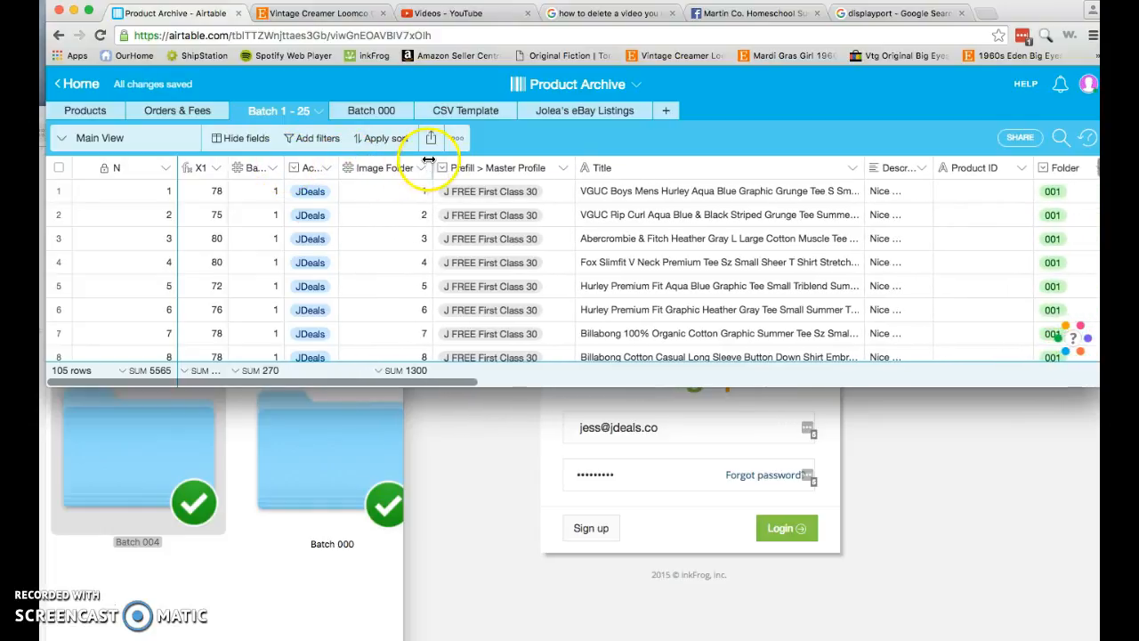
{"action": "left_click_drag", "start_coordinate": [424, 159], "coordinate": [385, 159]}
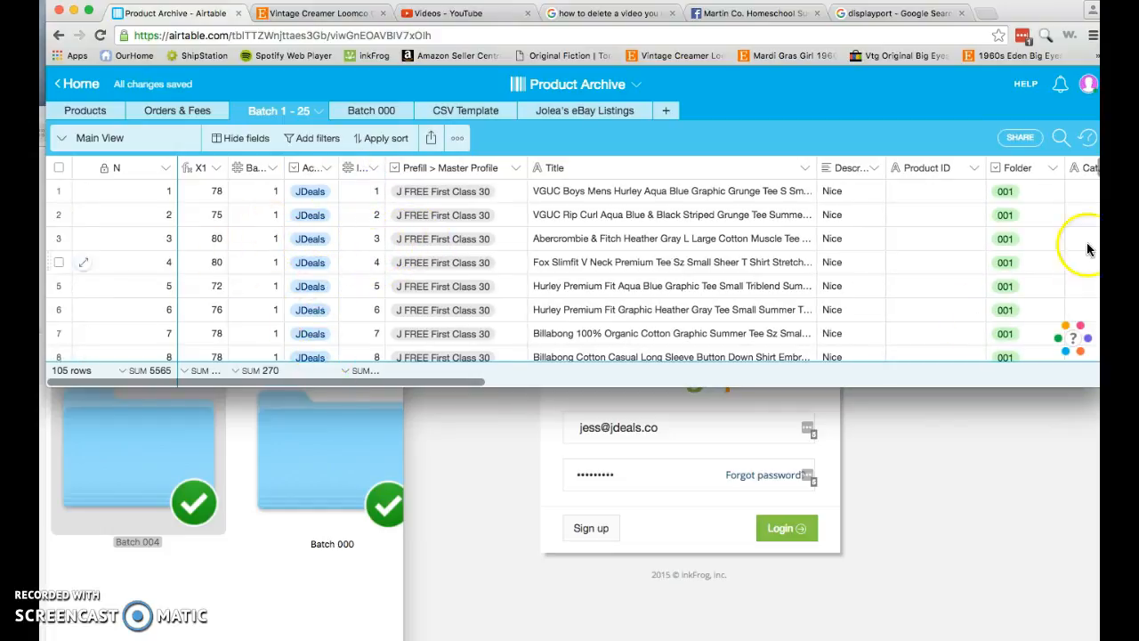
- Narrow the browser window slightly and go to the batch 4 records, selecting the image folder cell of record 76
{"action": "left_click", "coordinate": [71, 492]}
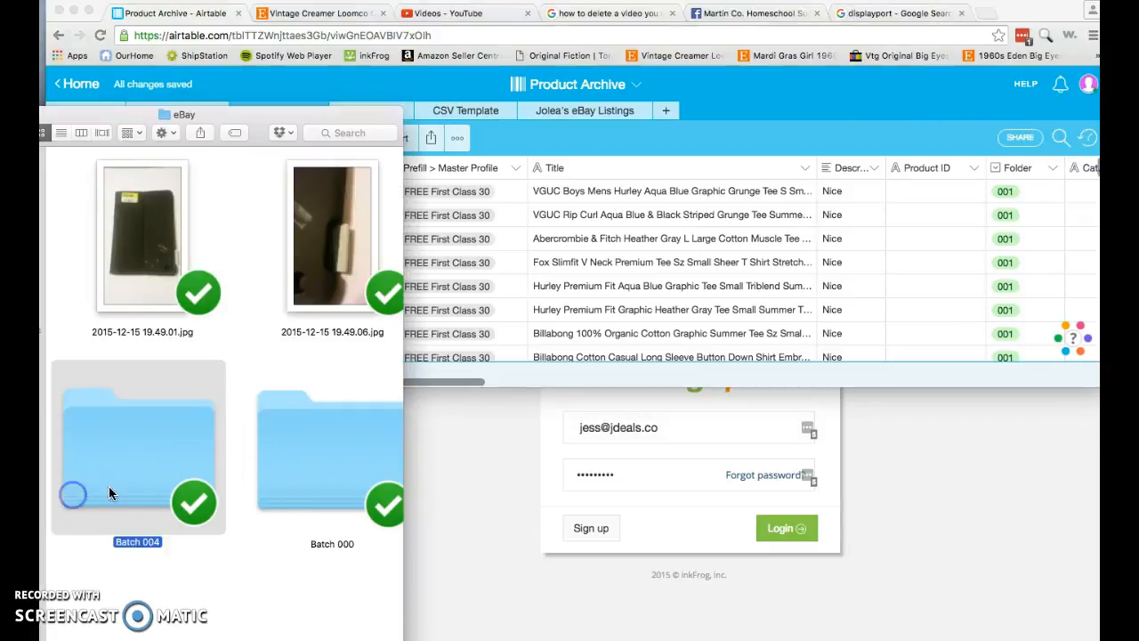
{"action": "left_click", "coordinate": [513, 145]}
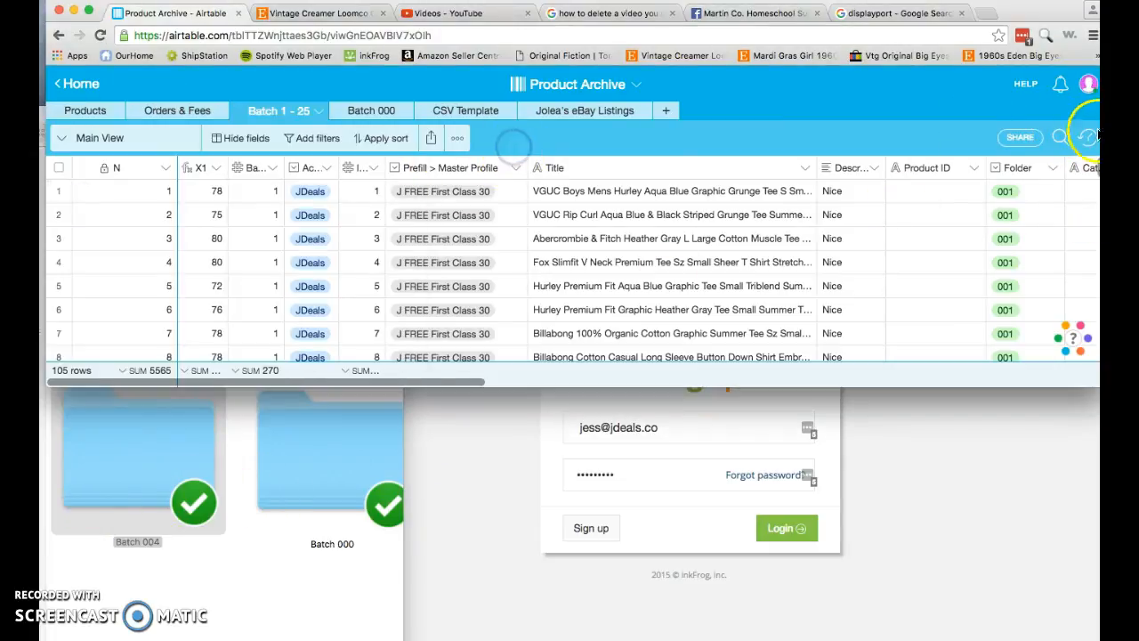
{"action": "mouse_move", "coordinate": [1103, 214]}
{"action": "left_mouse_down"}
{"action": "mouse_move", "coordinate": [1078, 214]}
{"action": "mouse_move", "coordinate": [1094, 214]}
{"action": "left_mouse_up"}
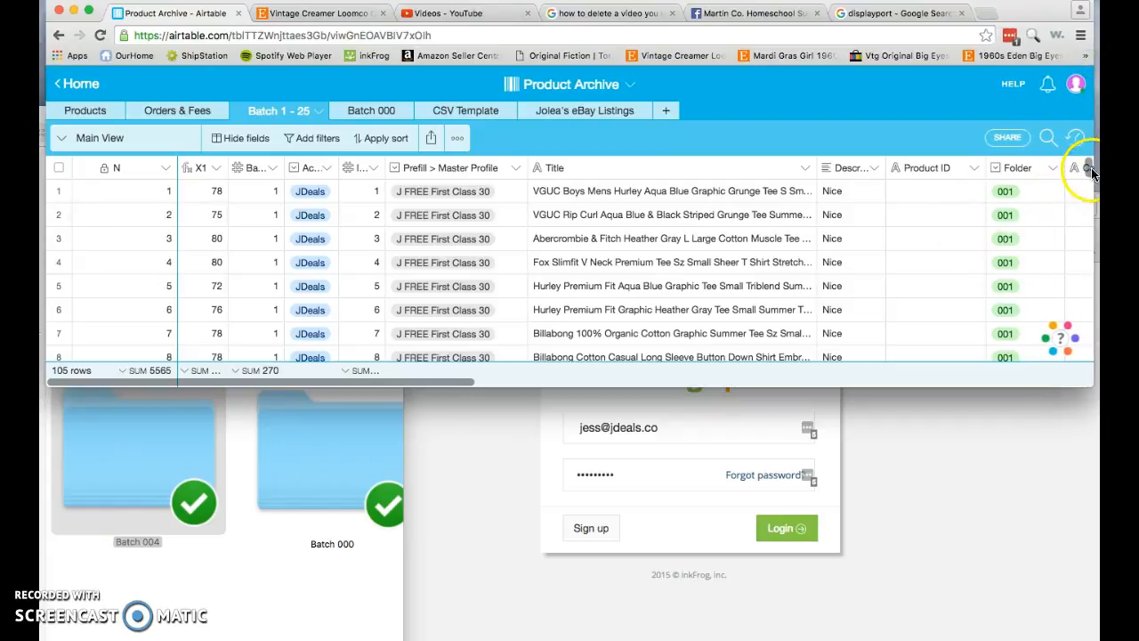
{"action": "left_click_drag", "start_coordinate": [1088, 167], "coordinate": [1079, 332]}
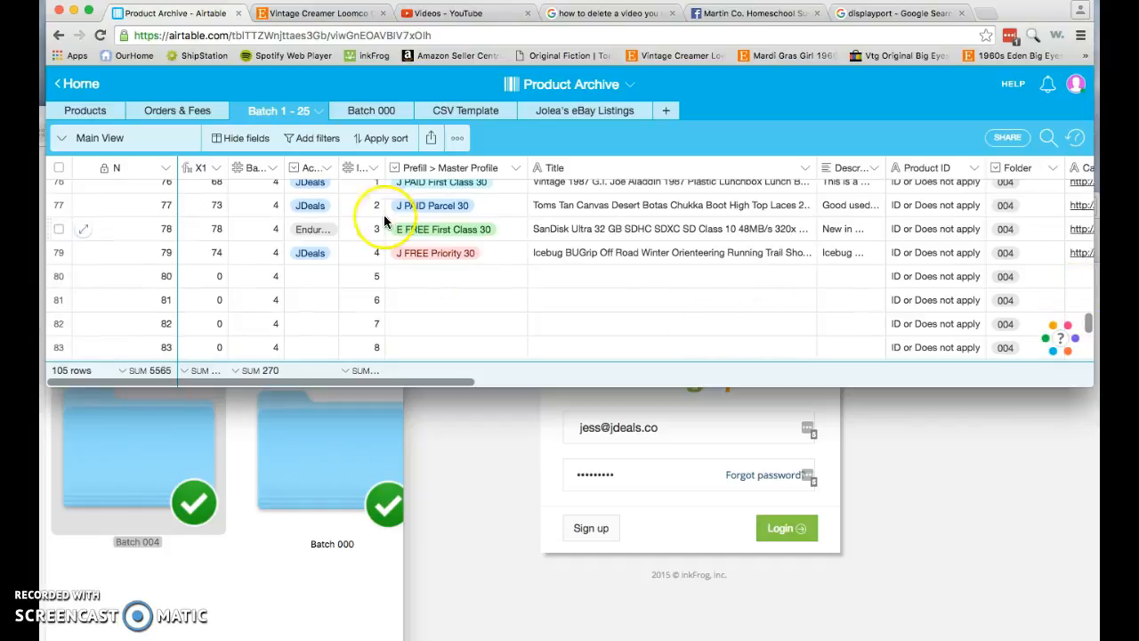
{"action": "left_click", "coordinate": [342, 213]}
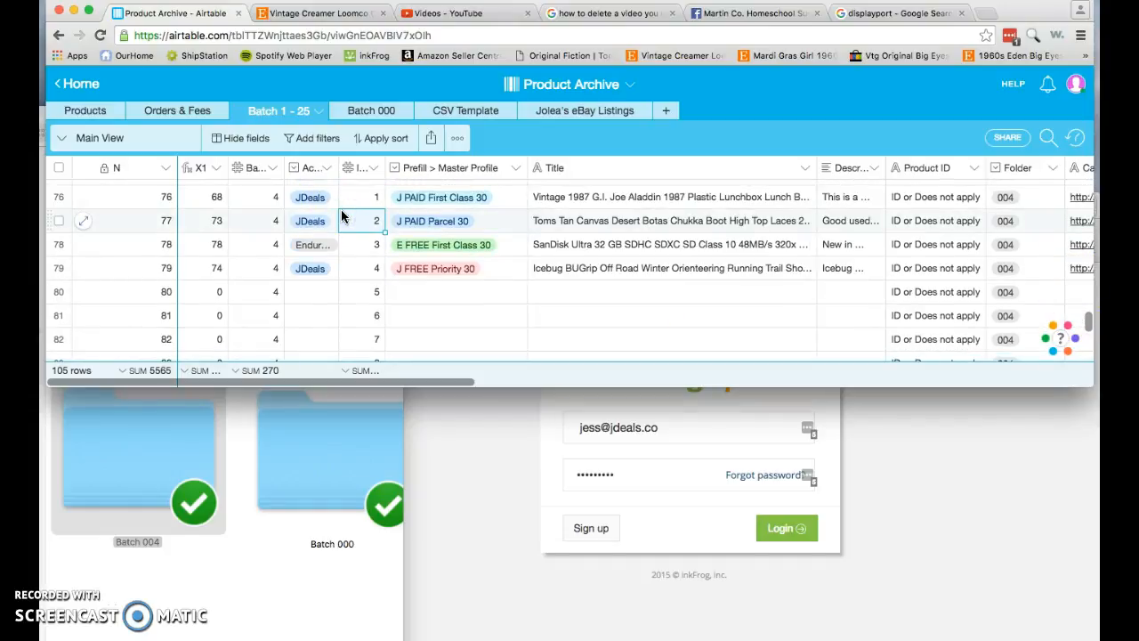
{"action": "key", "text": "Up"}
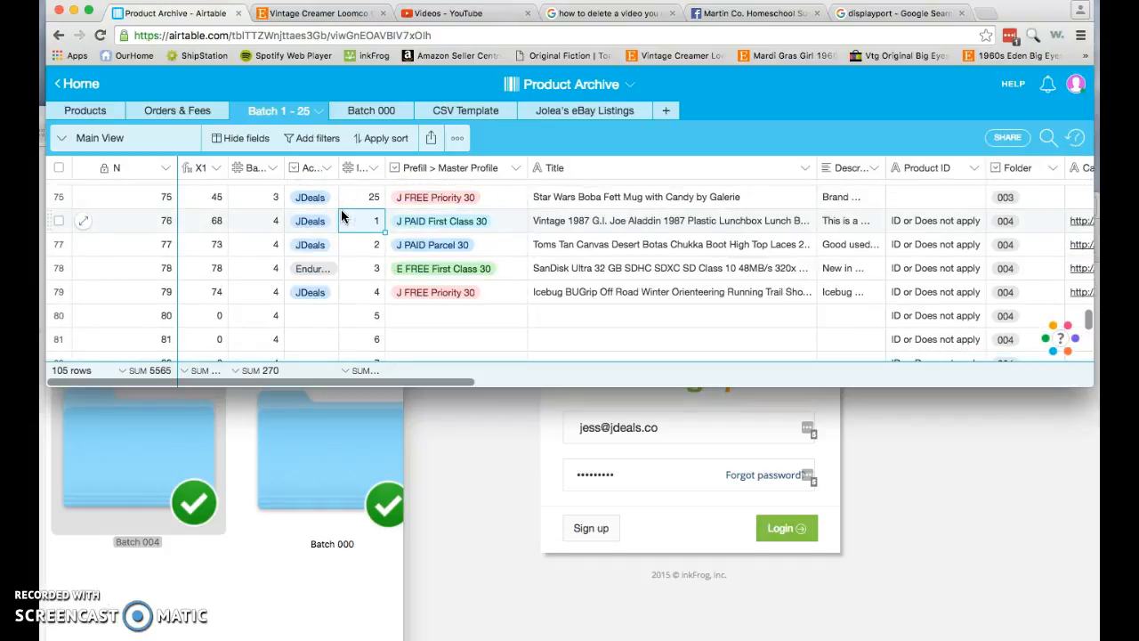
- Examine the batch 4 records down to record 79, checking its X1 count, batch number and image folder number
{"action": "left_click", "coordinate": [258, 230]}
{"action": "key", "text": "Down"}
{"action": "key", "text": "Down"}
{"action": "key", "text": "Down"}
{"action": "key", "text": "Left"}
{"action": "key", "text": "Left"}
{"action": "key", "text": "Left"}
{"action": "key", "text": "Right"}
{"action": "key", "text": "Right"}
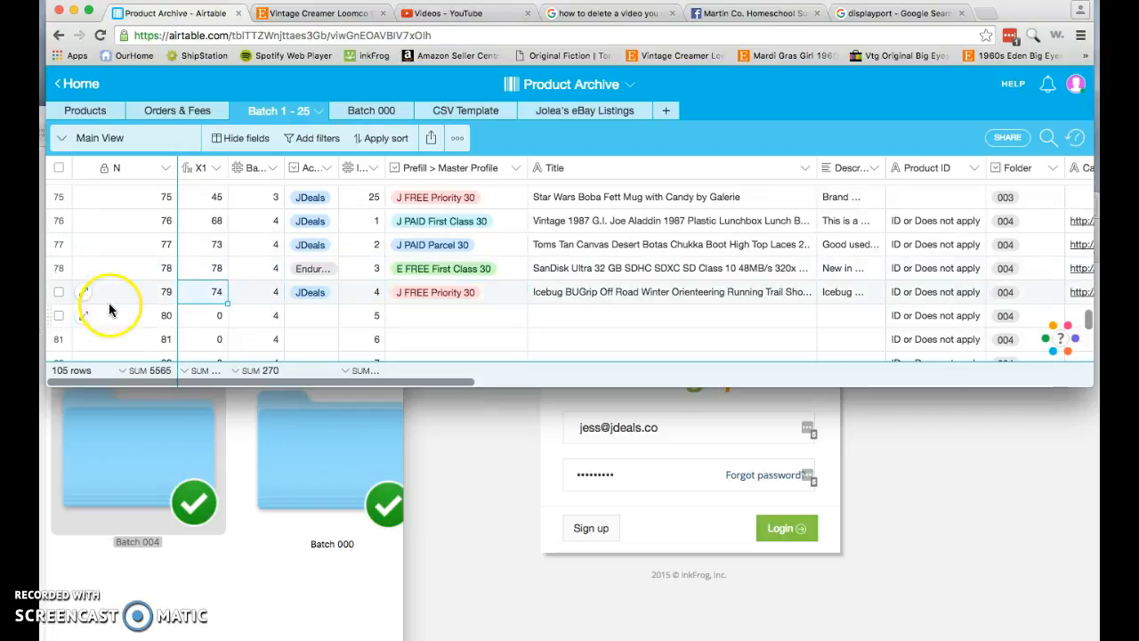
{"action": "left_click", "coordinate": [269, 294]}
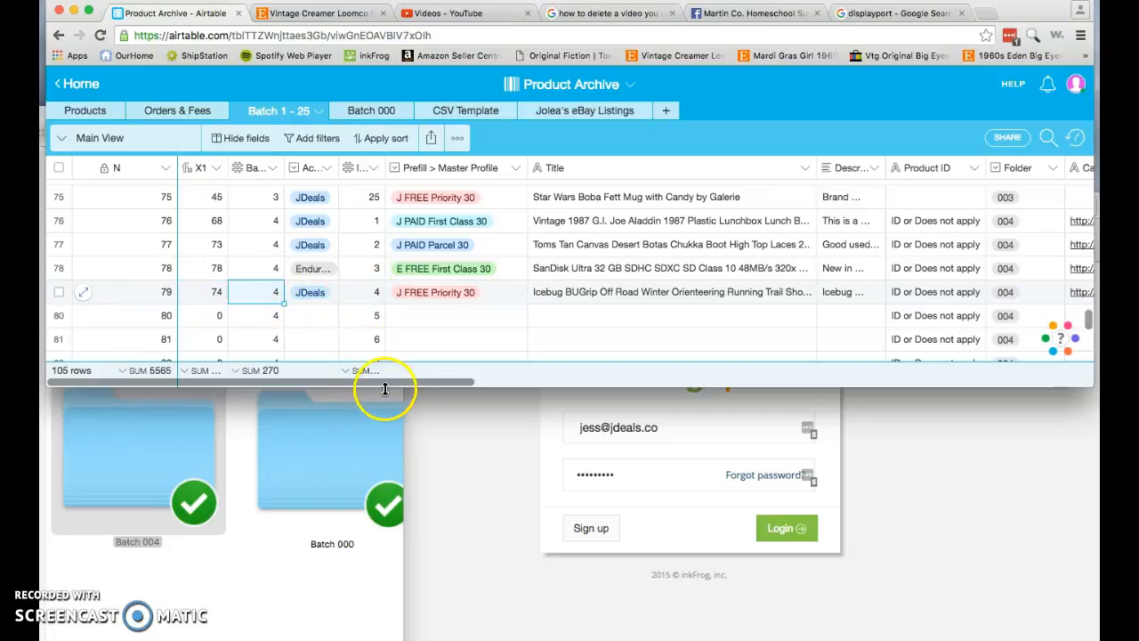
{"action": "left_click_drag", "start_coordinate": [372, 382], "coordinate": [438, 382]}
{"action": "left_click", "coordinate": [194, 294]}
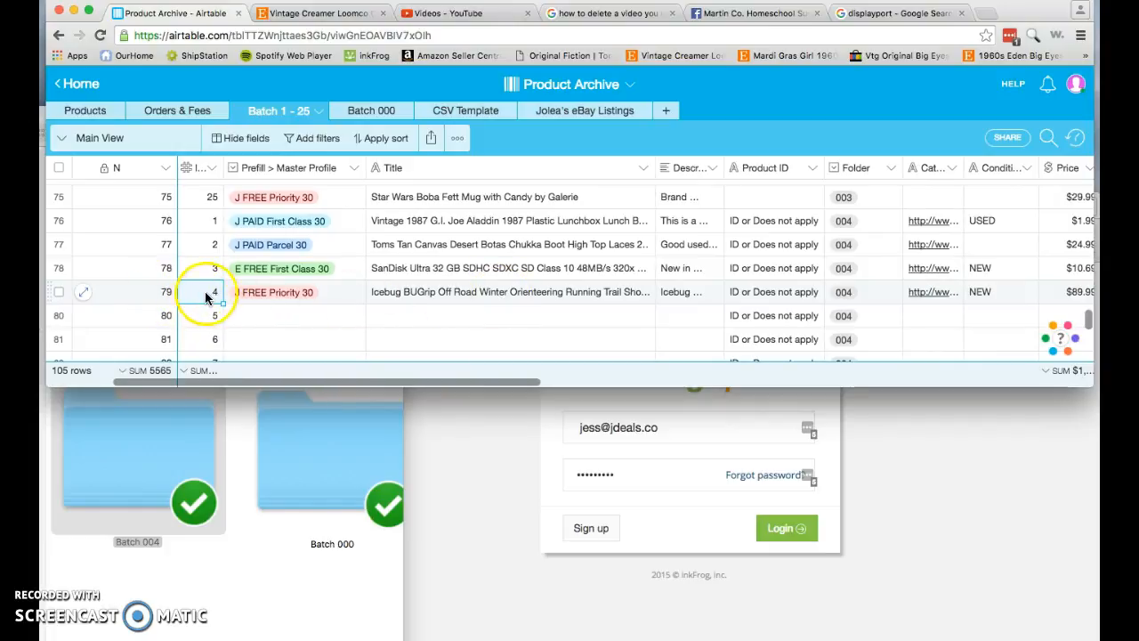
- Switch to Finder and open image folder 4 inside the Batch 004 folder
{"action": "left_click", "coordinate": [187, 584]}
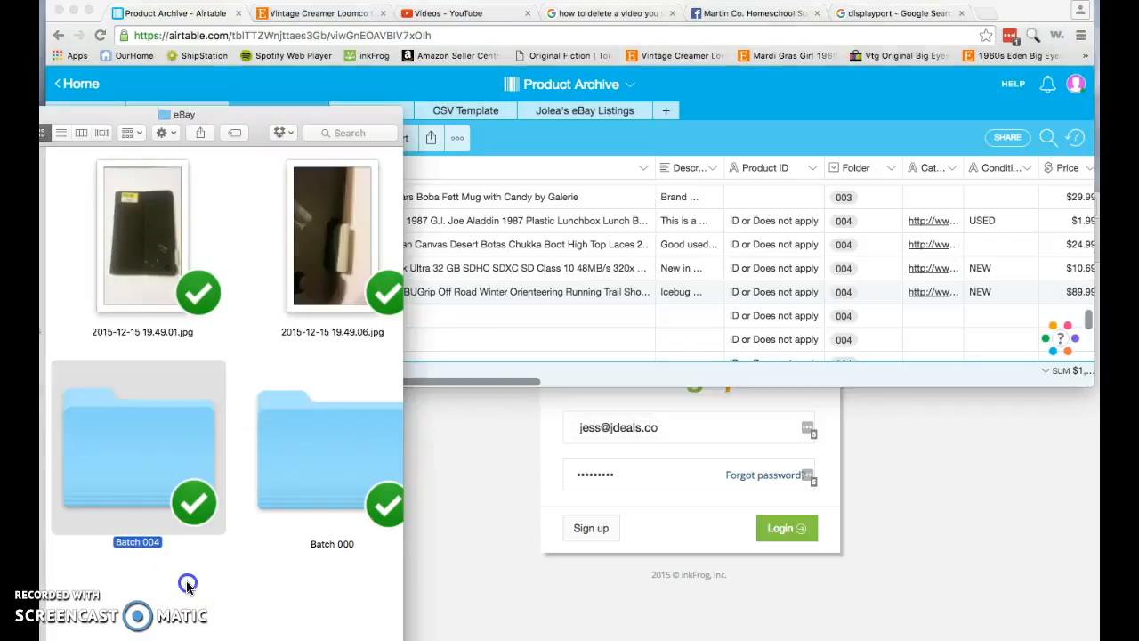
{"action": "double_click", "coordinate": [139, 460]}
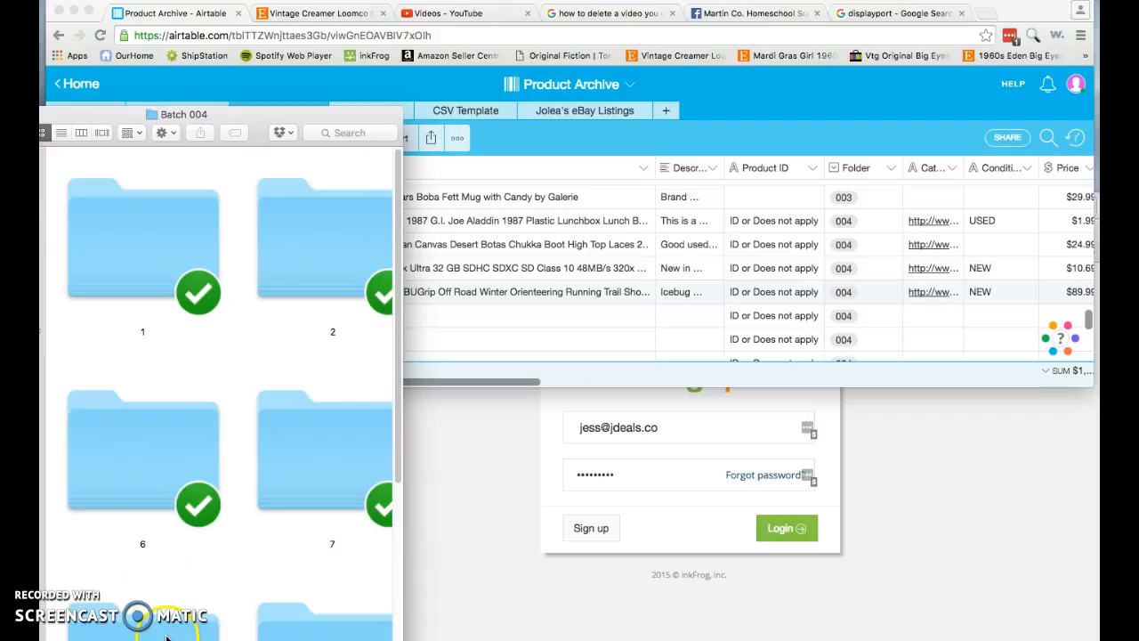
{"action": "left_click", "coordinate": [287, 251]}
{"action": "key", "text": "Right"}
{"action": "key", "text": "Right"}
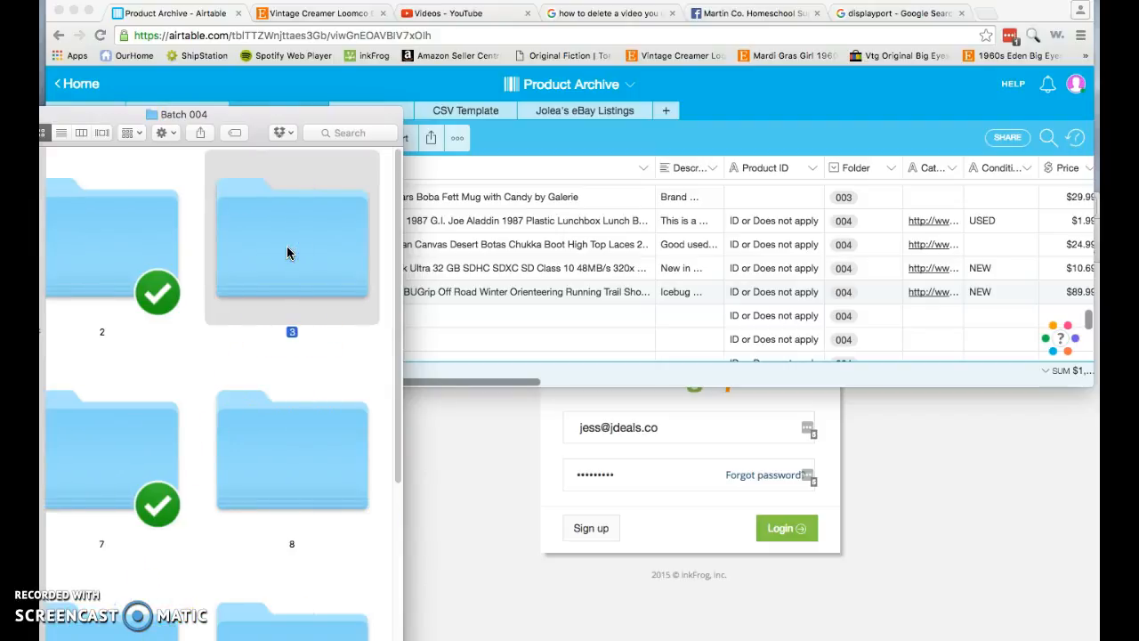
{"action": "double_click", "coordinate": [287, 253]}
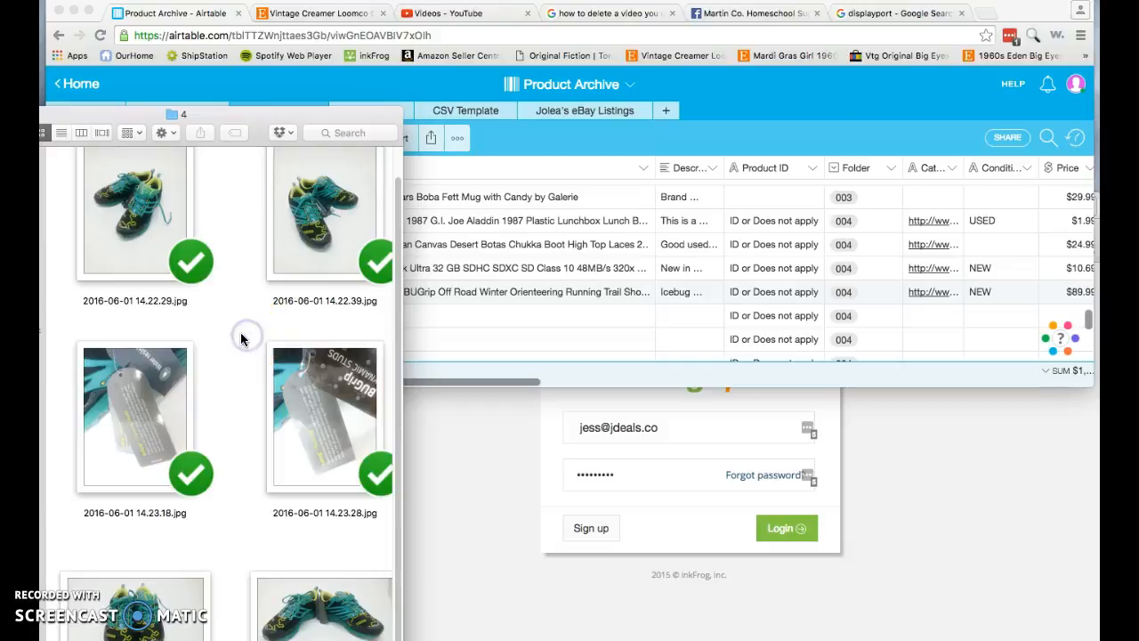
- Widen the Title column in Airtable to fit record 79's full title, and compare that title with the shoe photos in folder 4
{"action": "left_click", "coordinate": [430, 293]}
{"action": "left_click", "coordinate": [418, 298]}
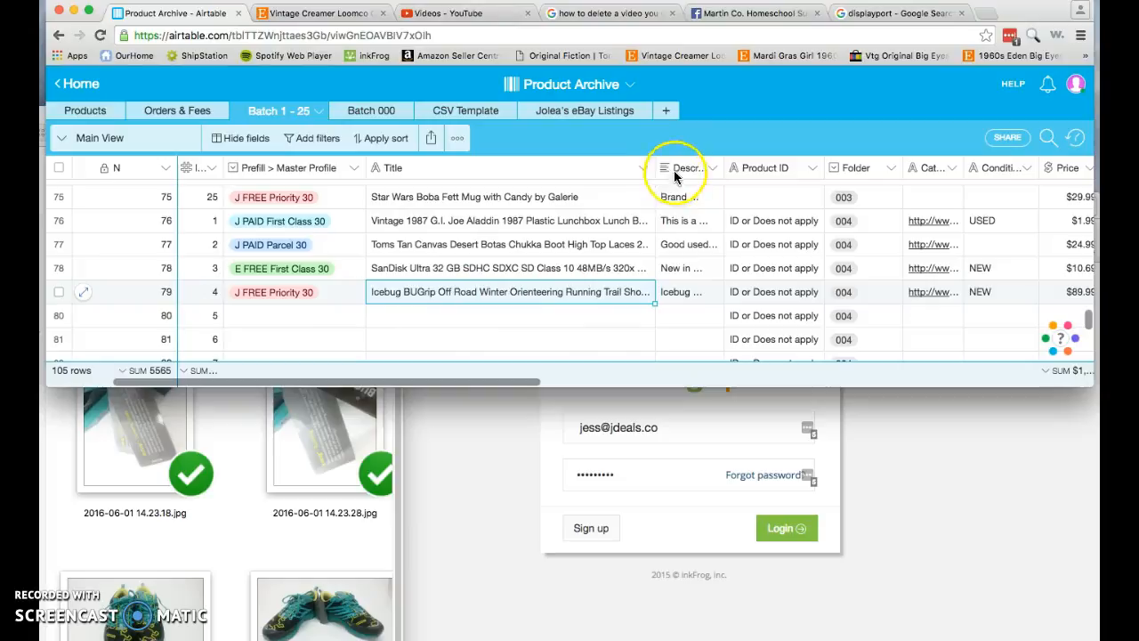
{"action": "left_click_drag", "start_coordinate": [656, 167], "coordinate": [723, 167]}
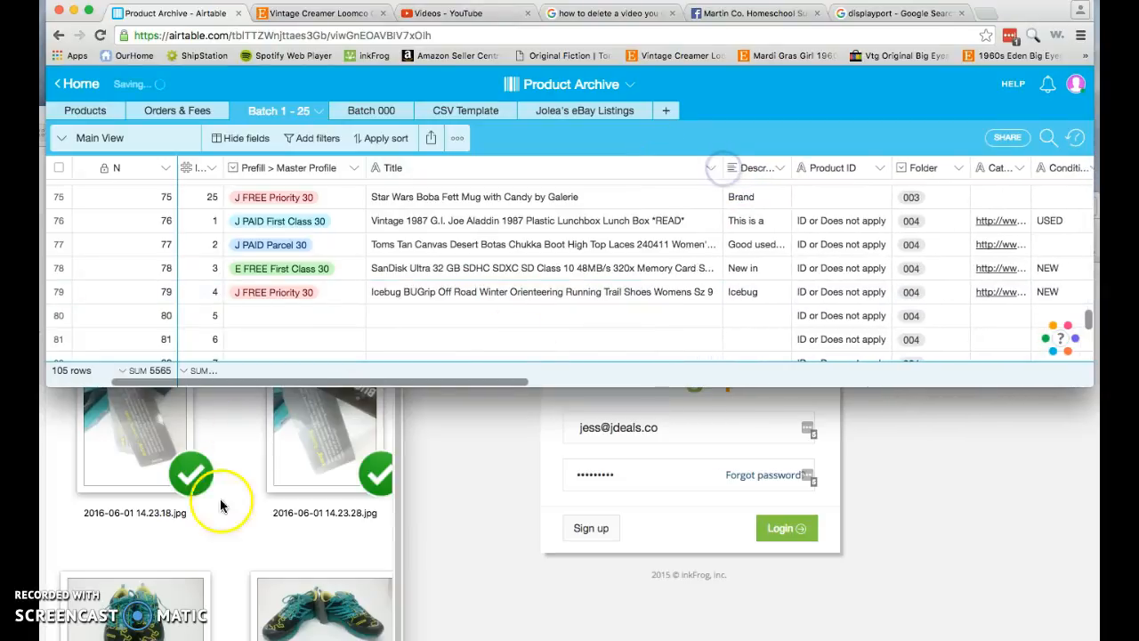
{"action": "left_click", "coordinate": [224, 457]}
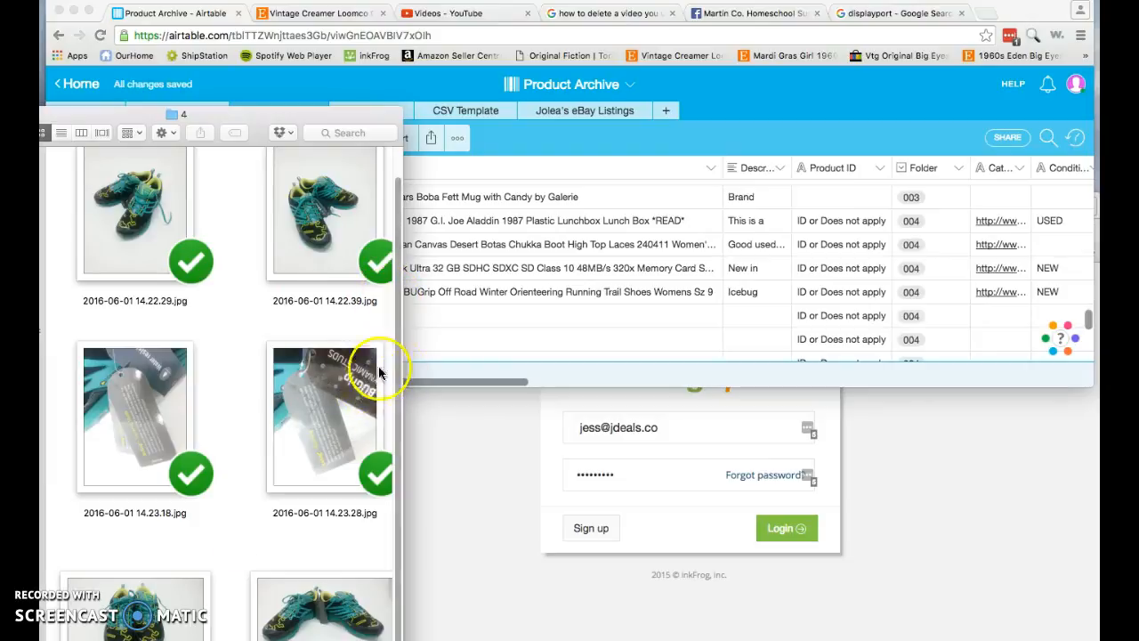
{"action": "left_click", "coordinate": [529, 297]}
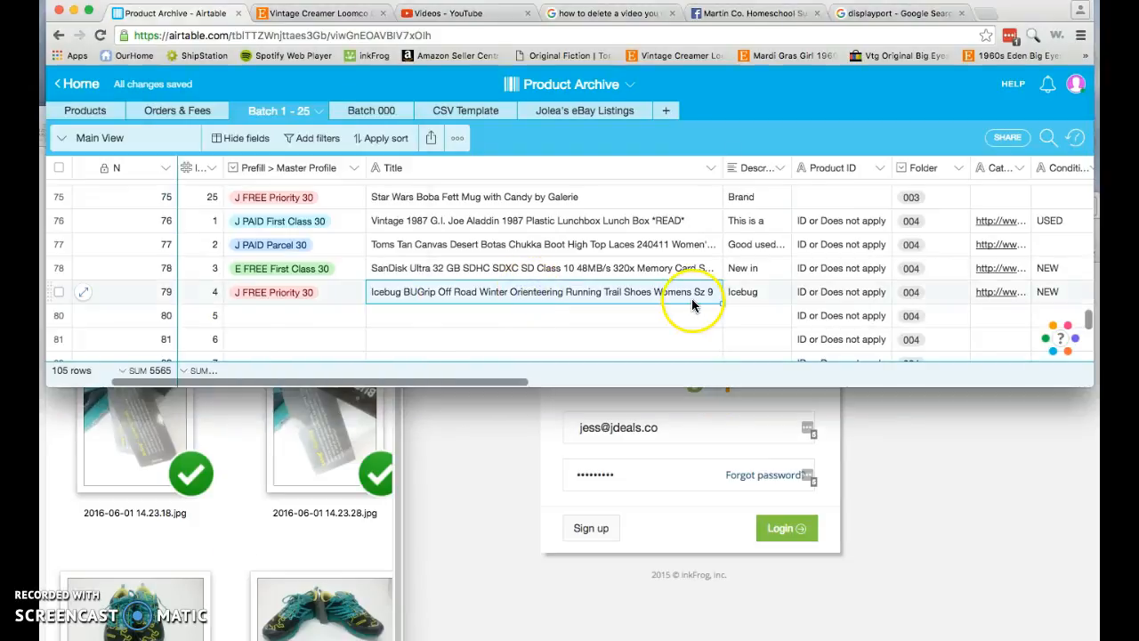
- Switch to inkFrog, load its open.inkfrog.com/signin page for the store and log in with the saved credentials
{"action": "left_click", "coordinate": [481, 455]}
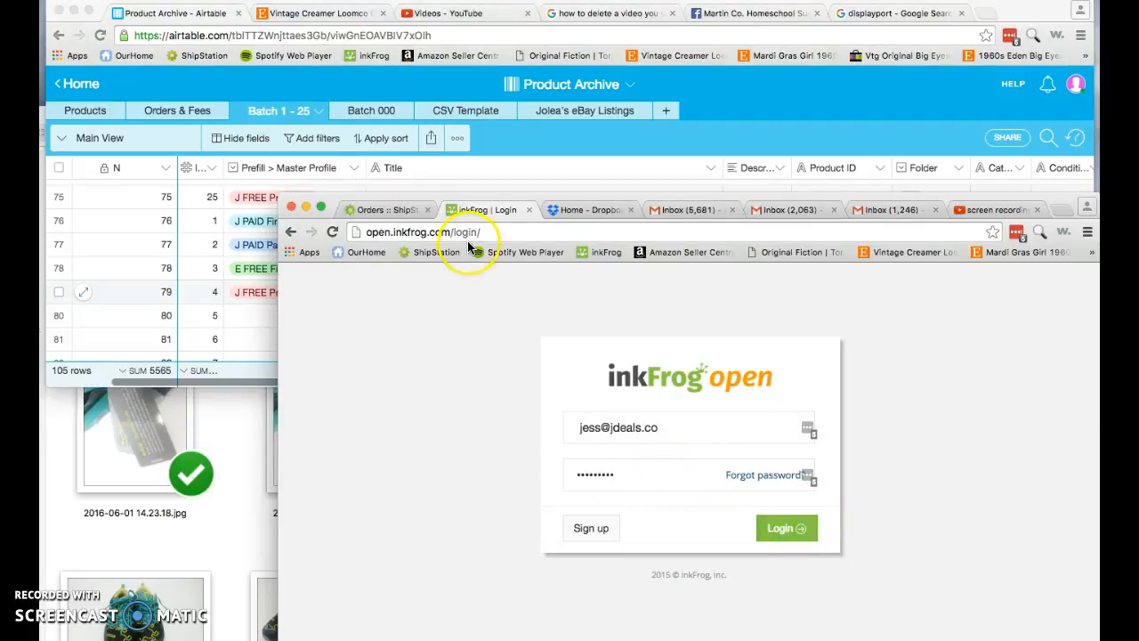
{"action": "left_click_drag", "start_coordinate": [456, 232], "coordinate": [530, 234]}
{"action": "key", "text": "BackSpace"}
{"action": "type", "text": "signin"}
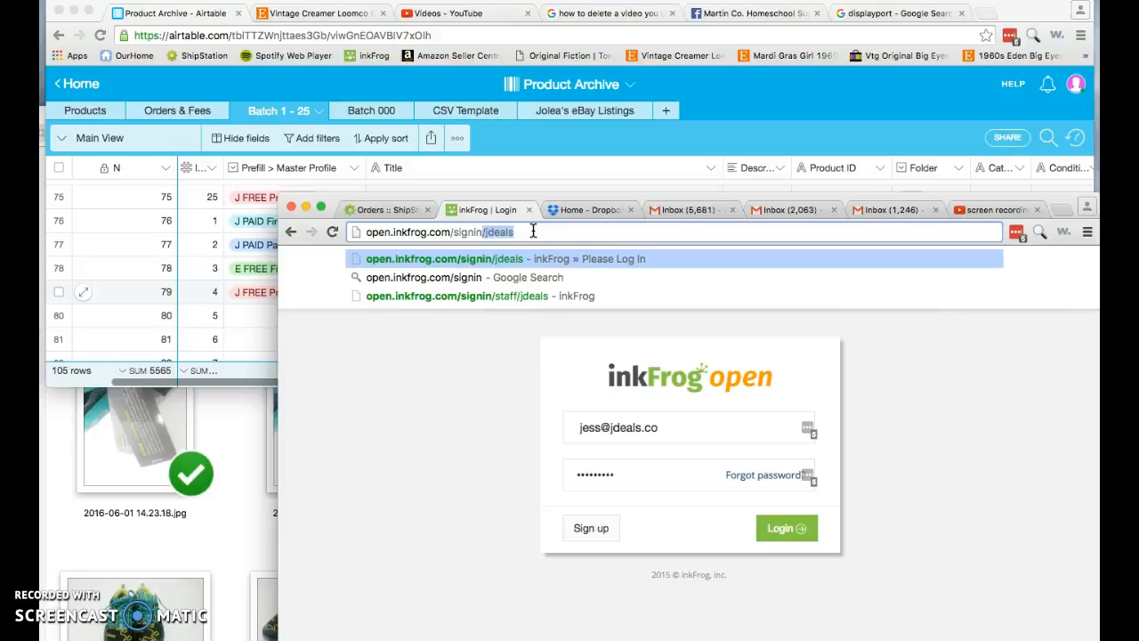
{"action": "left_click", "coordinate": [935, 408]}
{"action": "left_click", "coordinate": [766, 539]}
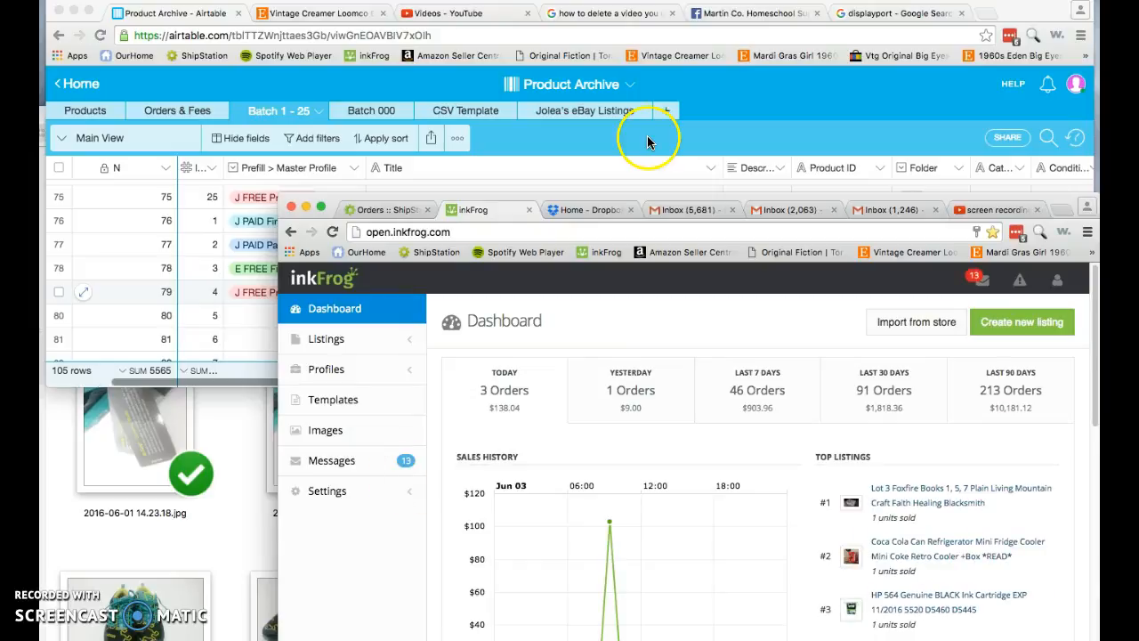
- Start a new inkFrog listing and look up record 79's Prefill > Master Profile entry in Airtable
{"action": "left_click", "coordinate": [335, 347]}
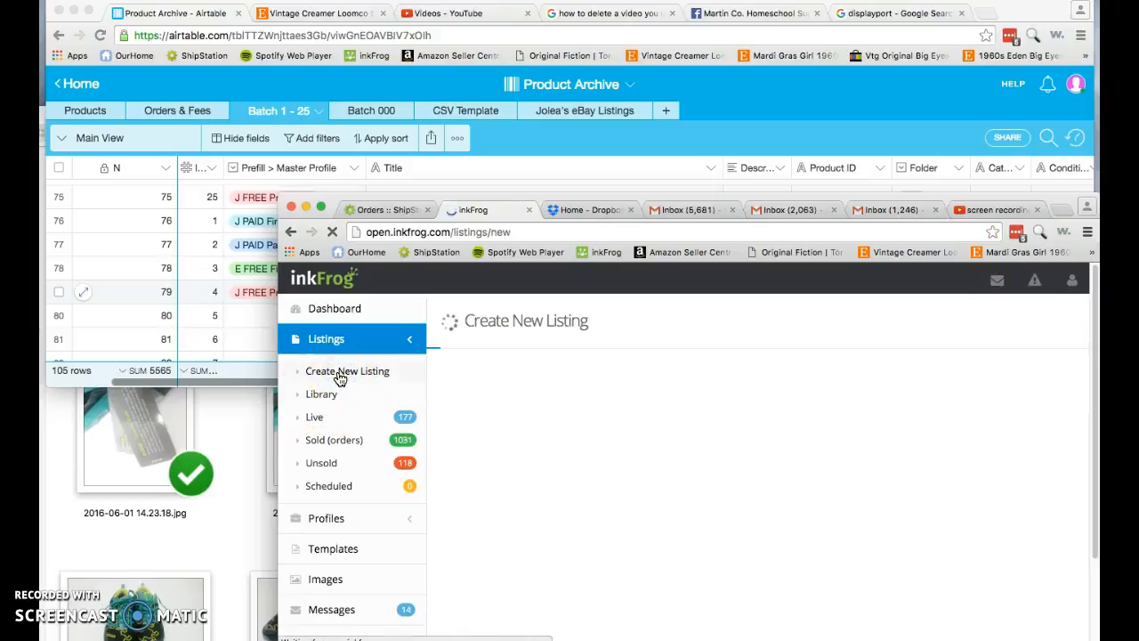
{"action": "mouse_move", "coordinate": [708, 199]}
{"action": "left_mouse_down"}
{"action": "mouse_move", "coordinate": [689, 185]}
{"action": "mouse_move", "coordinate": [697, 178]}
{"action": "mouse_move", "coordinate": [697, 190]}
{"action": "left_mouse_up"}
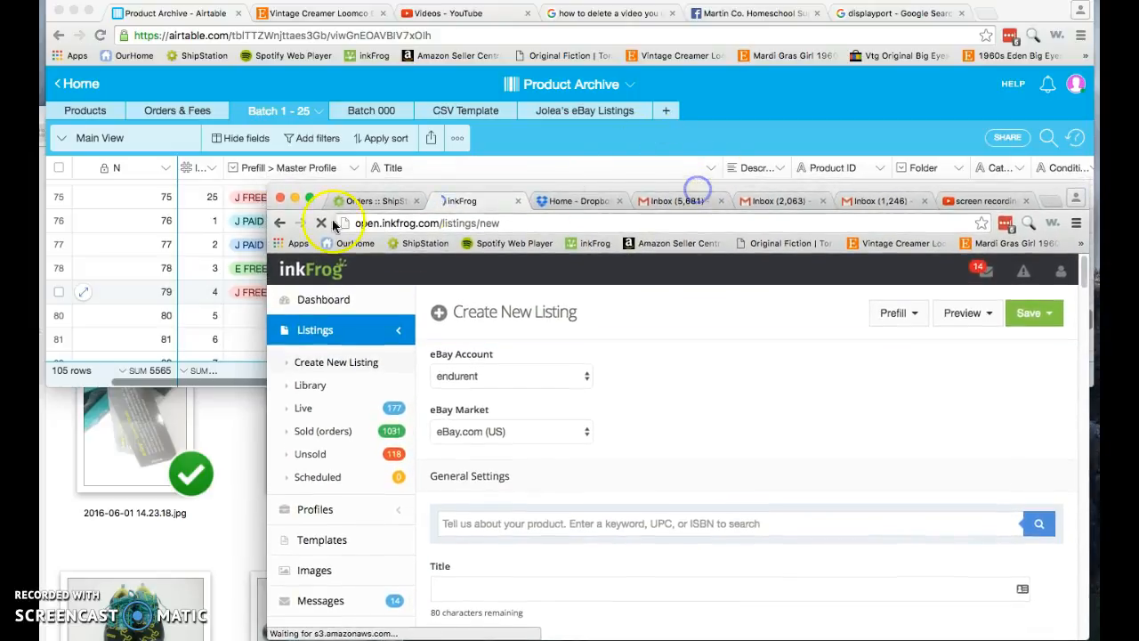
{"action": "left_click", "coordinate": [195, 293]}
{"action": "left_click", "coordinate": [205, 292]}
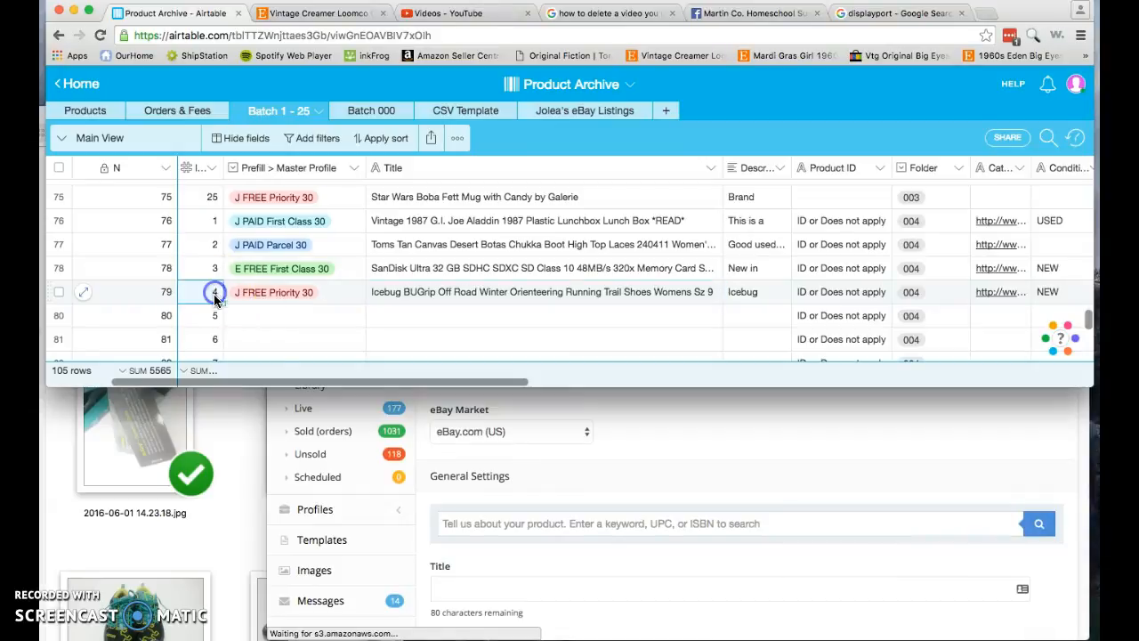
{"action": "left_click_drag", "start_coordinate": [271, 381], "coordinate": [291, 383]}
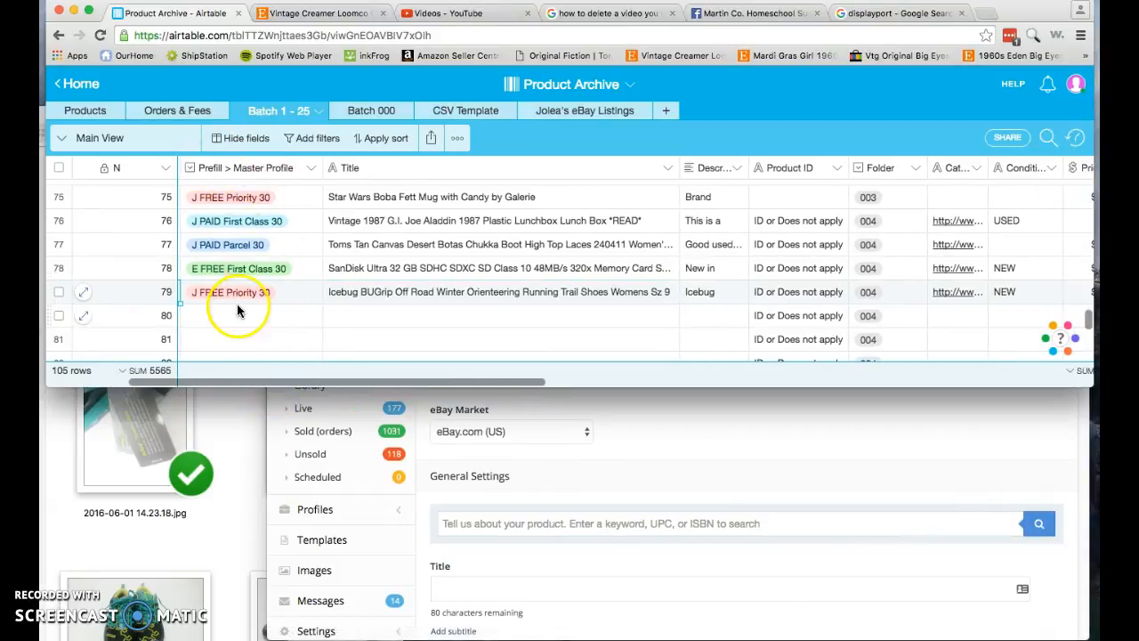
{"action": "left_click", "coordinate": [299, 292]}
{"action": "left_click", "coordinate": [783, 411]}
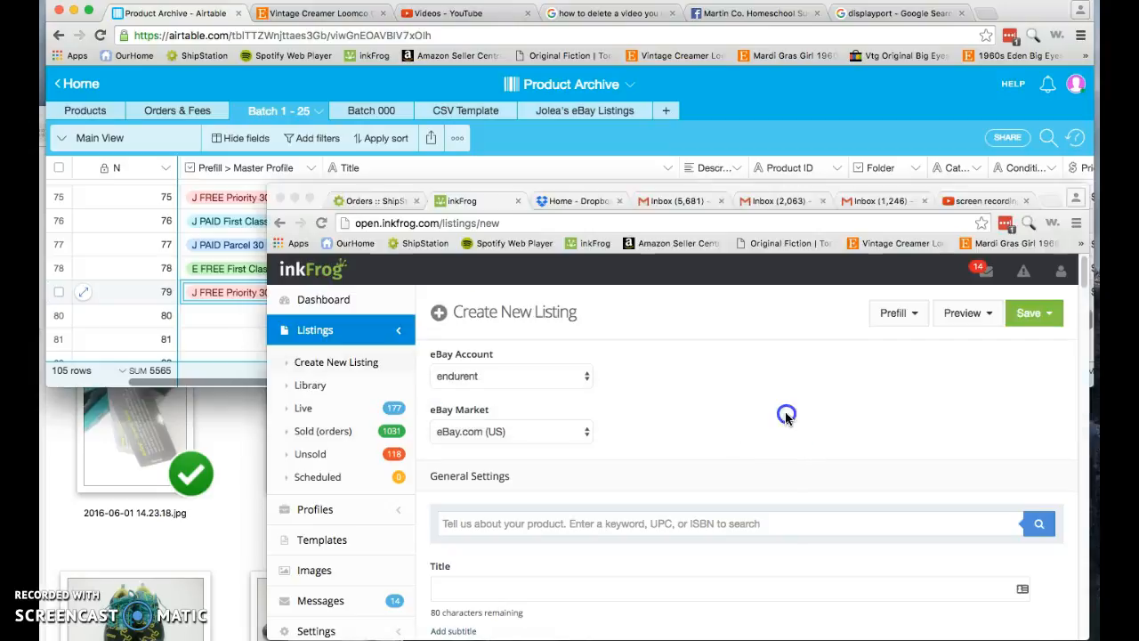
- Prefill the new listing from the master profile J FREE Priority 30
{"action": "left_click", "coordinate": [912, 313]}
{"action": "left_click", "coordinate": [849, 340]}
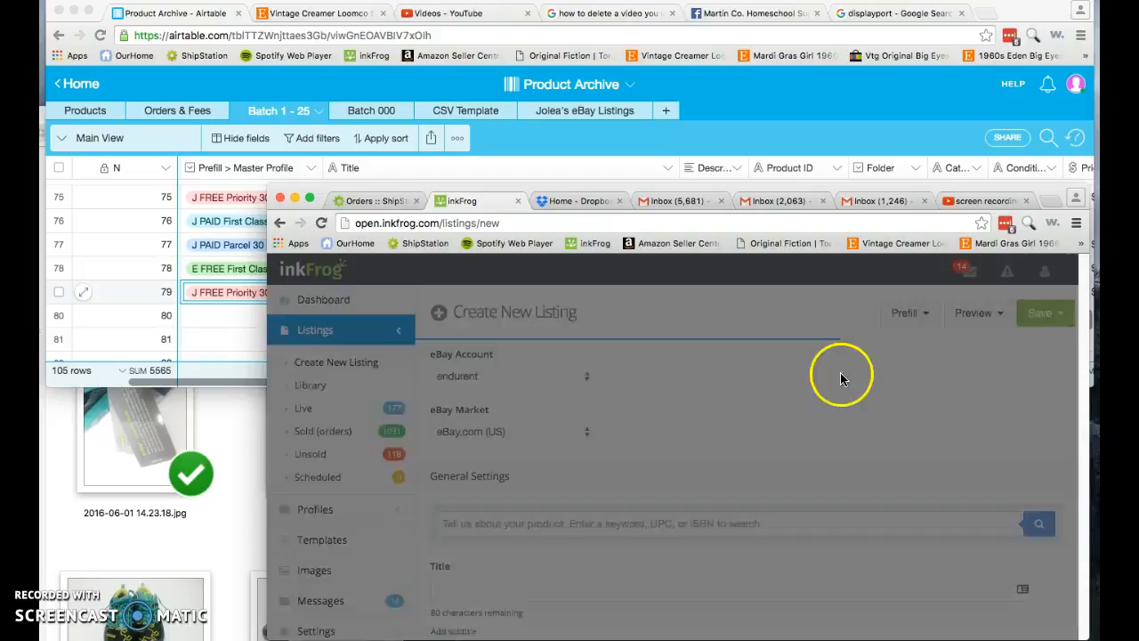
{"action": "left_click", "coordinate": [729, 439]}
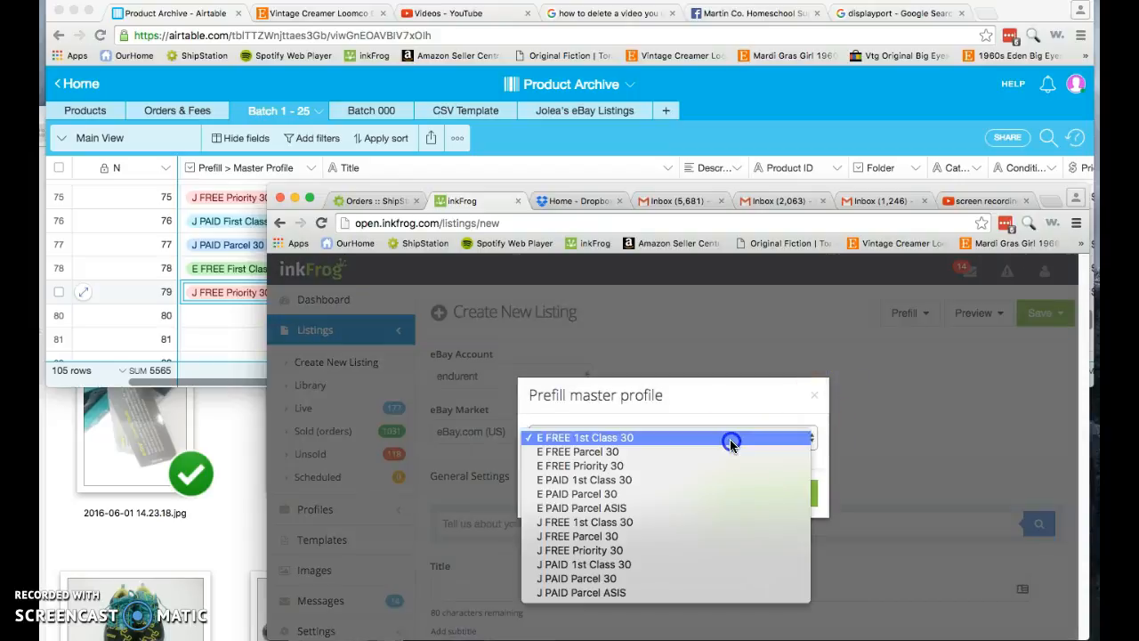
{"action": "left_click", "coordinate": [603, 551]}
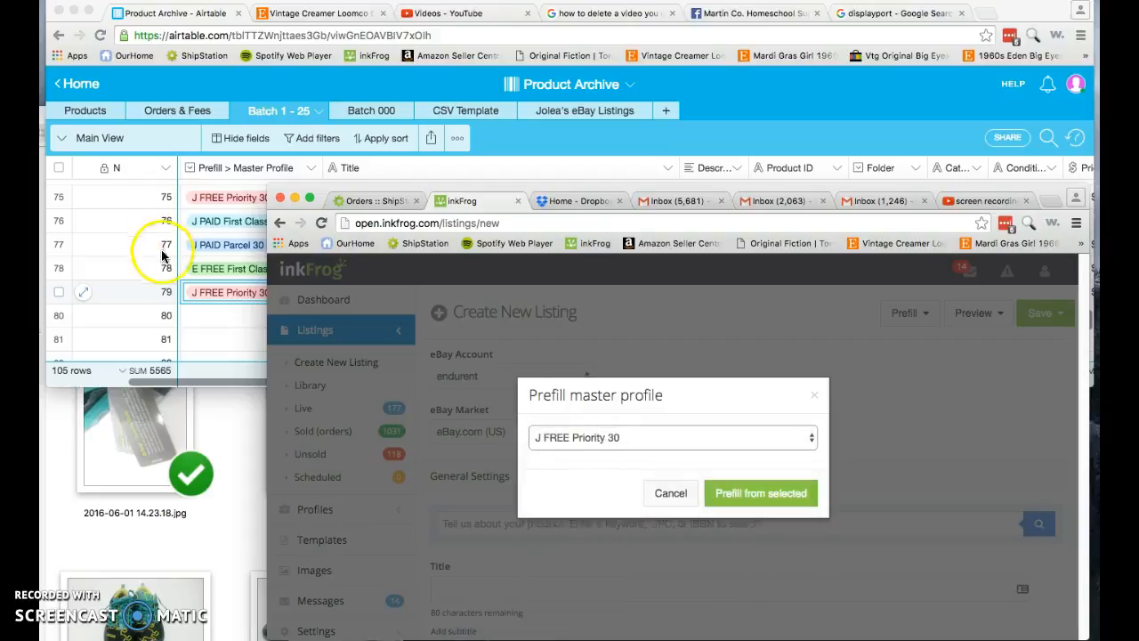
{"action": "left_click", "coordinate": [792, 498]}
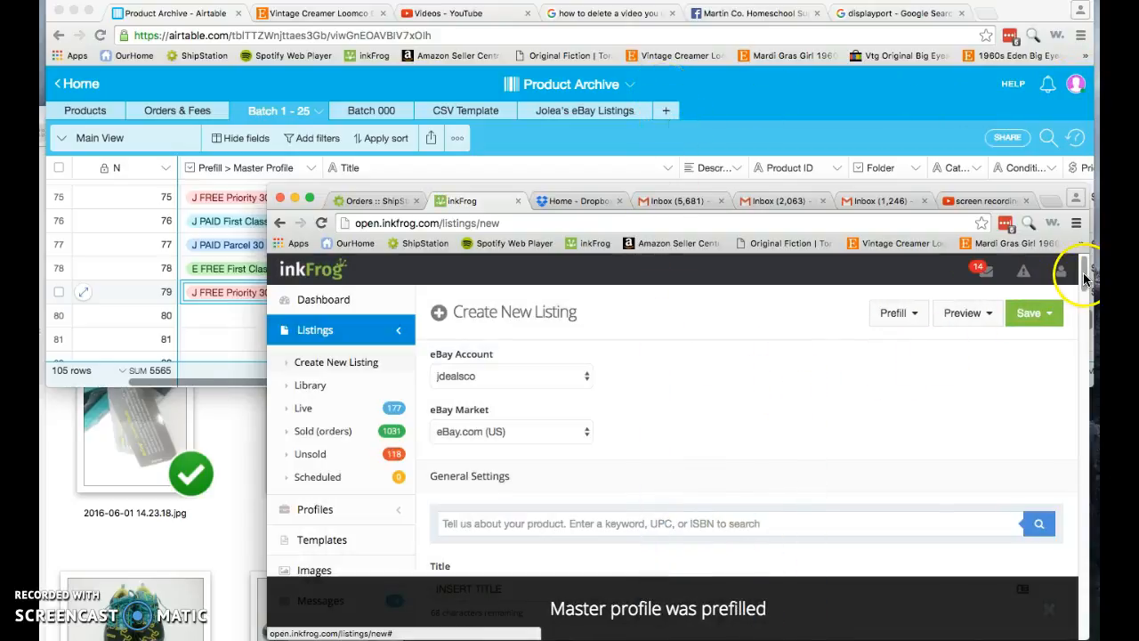
- Copy record 79's title from Airtable and replace the INSERT TITLE placeholder in the inkFrog listing with it
{"action": "left_click_drag", "start_coordinate": [1083, 272], "coordinate": [1085, 288]}
{"action": "left_click", "coordinate": [485, 165]}
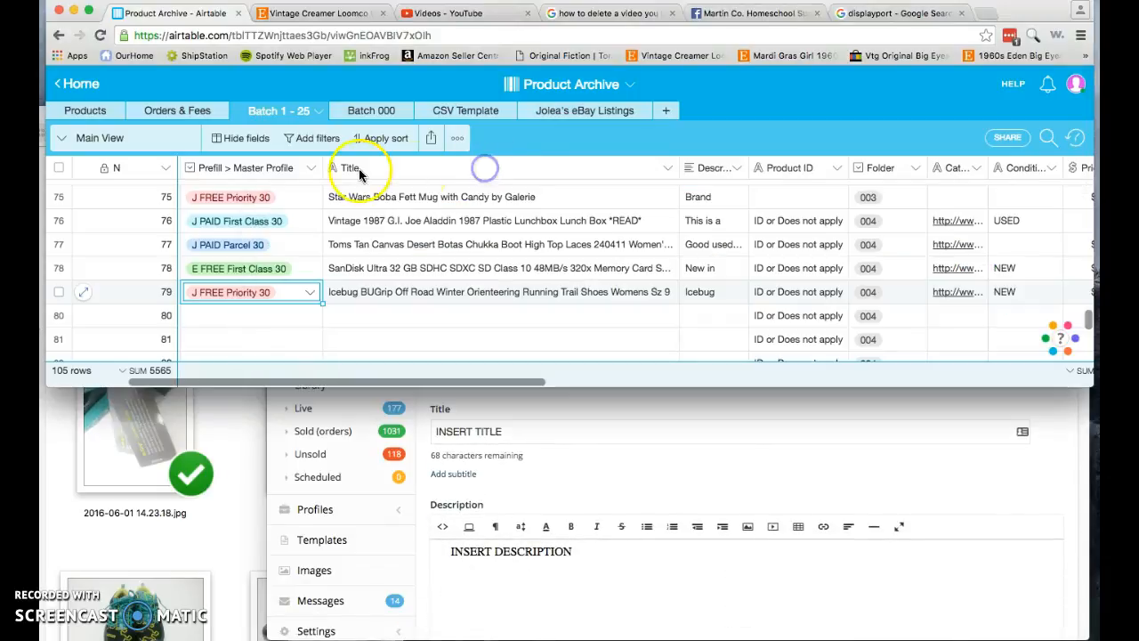
{"action": "left_click", "coordinate": [438, 290]}
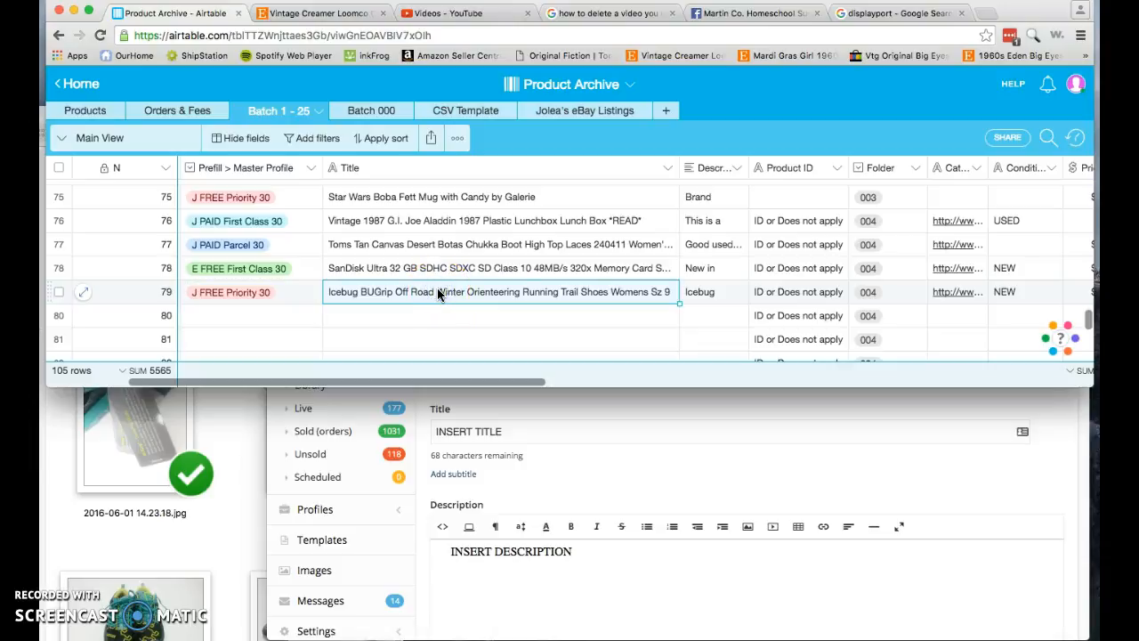
{"action": "key", "text": "super+c"}
{"action": "left_click", "coordinate": [546, 434]}
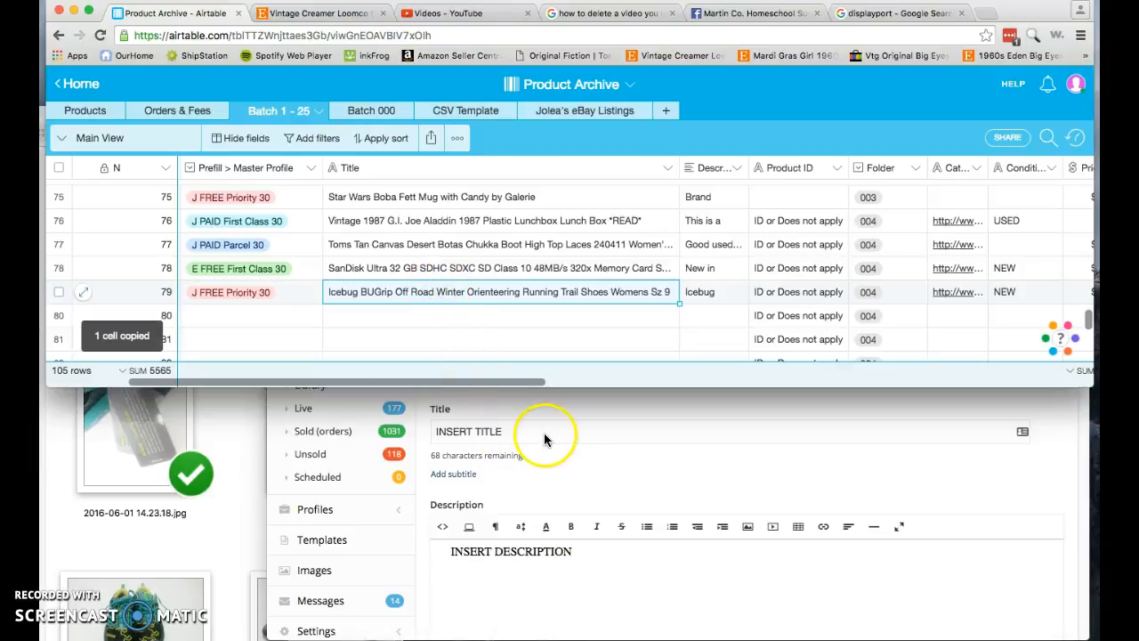
{"action": "triple_click", "coordinate": [544, 433]}
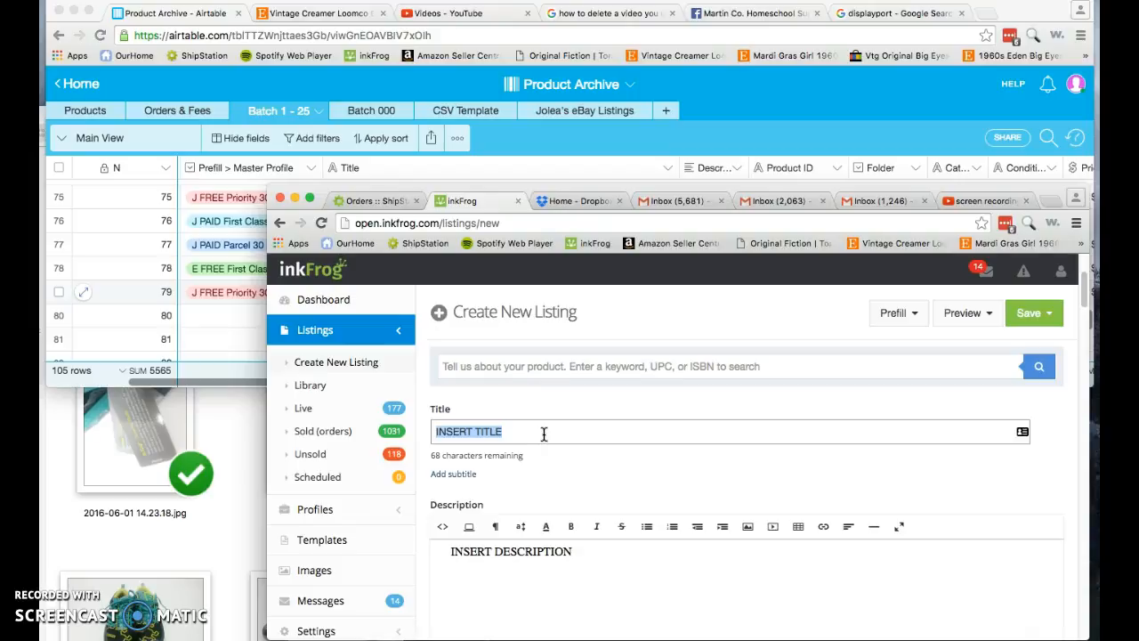
{"action": "key", "text": "super+v"}
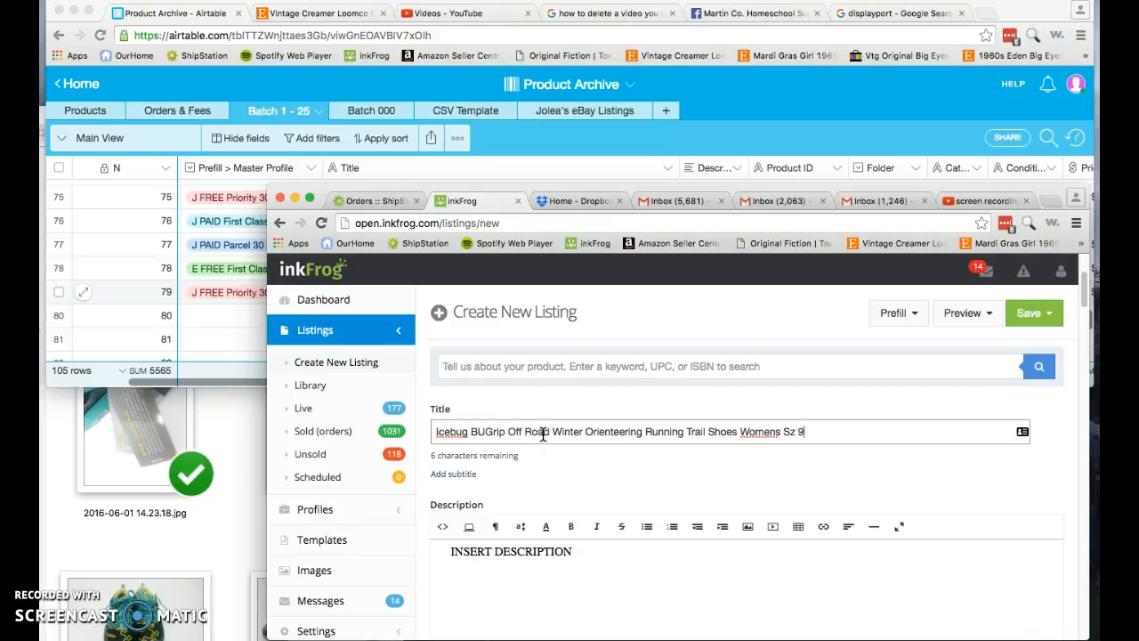
{"action": "left_click", "coordinate": [542, 434]}
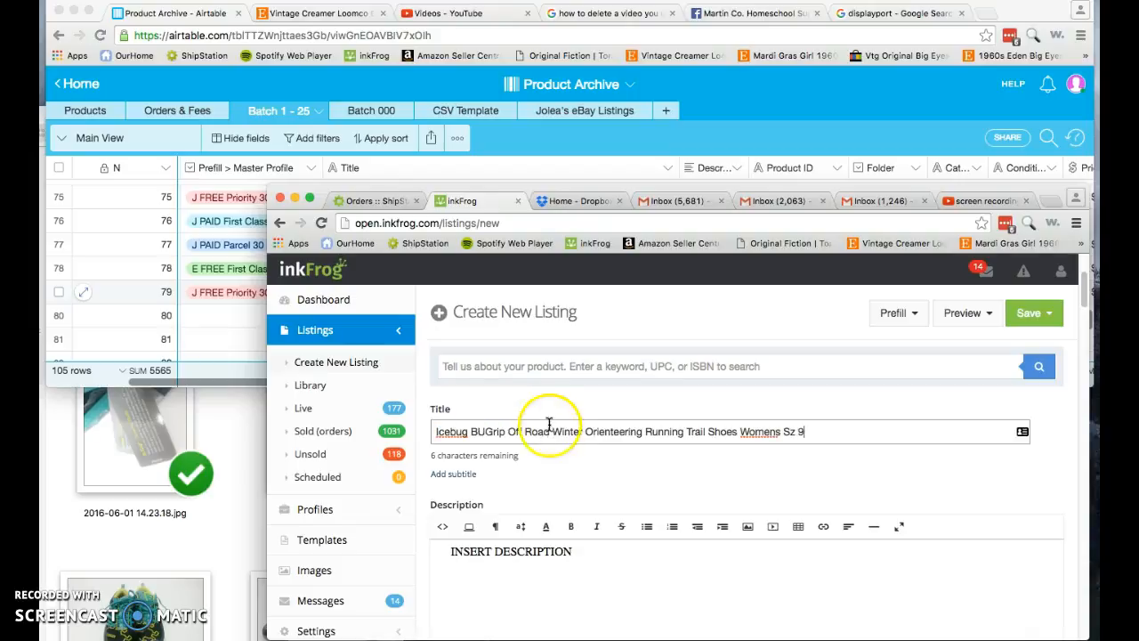
- Copy record 79's description from Airtable and replace the INSERT DESCRIPTION placeholder in the listing with it
{"action": "left_click", "coordinate": [247, 313]}
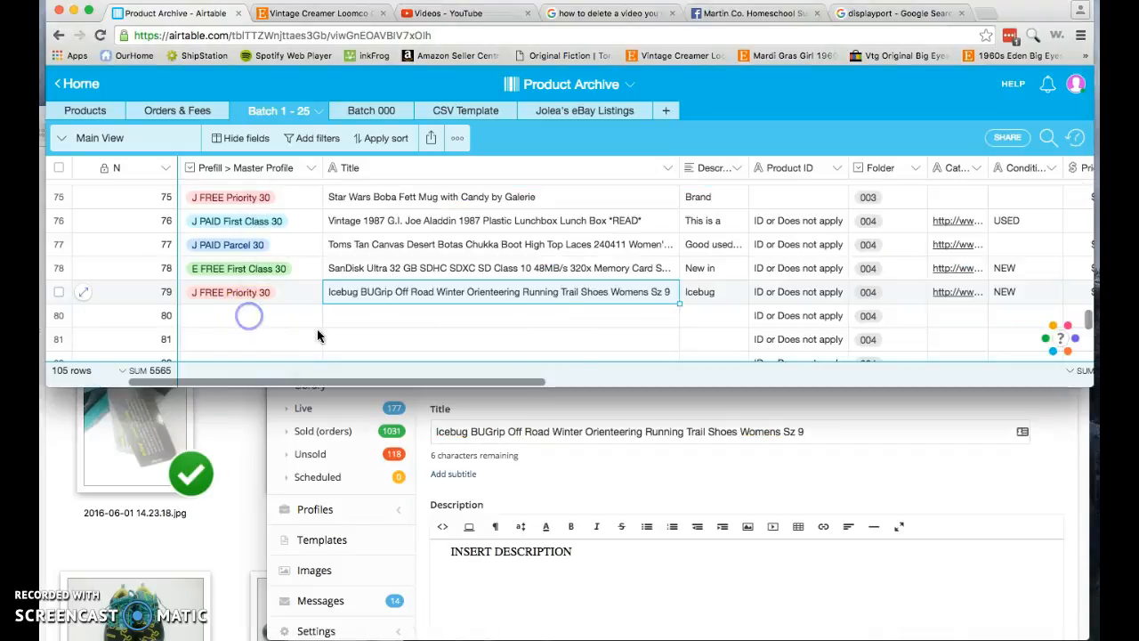
{"action": "left_click", "coordinate": [735, 300]}
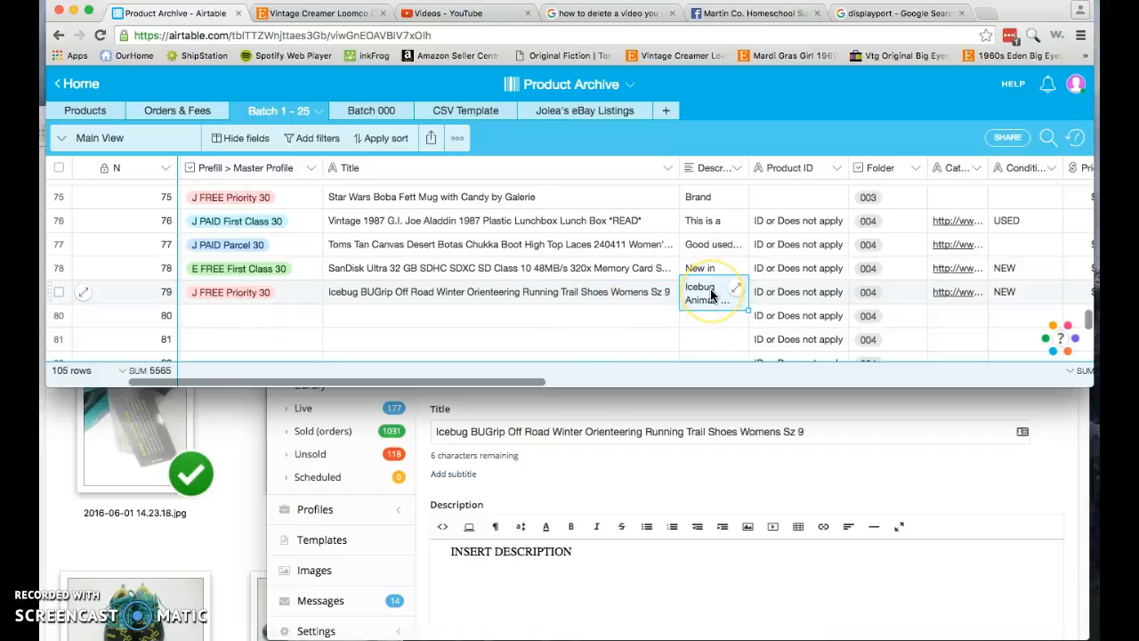
{"action": "key", "text": "super+c"}
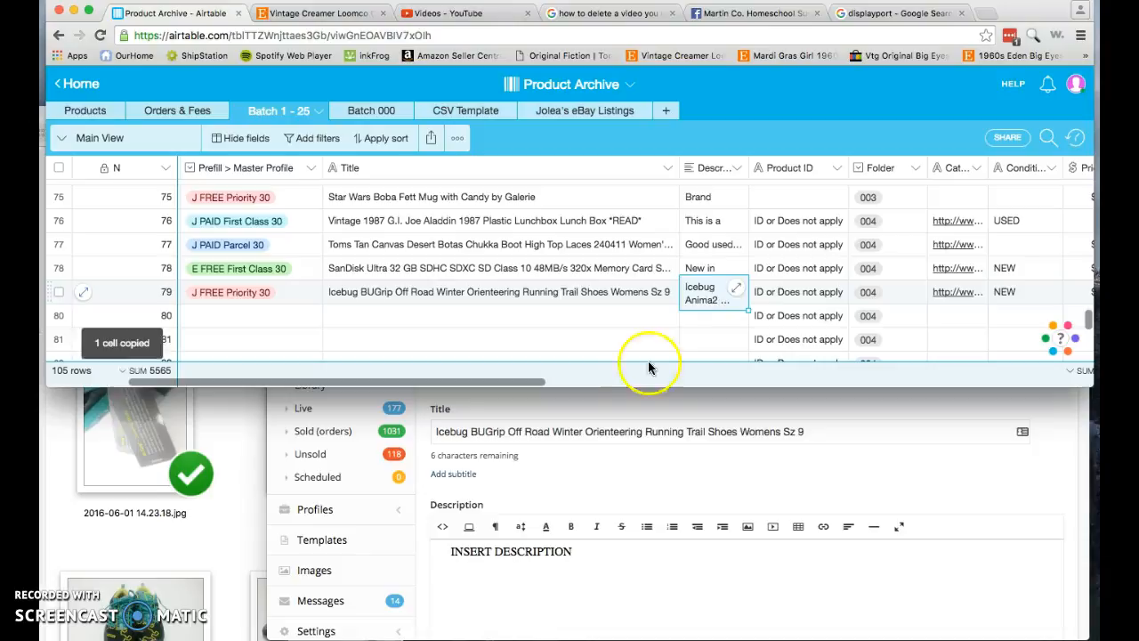
{"action": "left_click", "coordinate": [577, 553]}
{"action": "triple_click", "coordinate": [577, 553]}
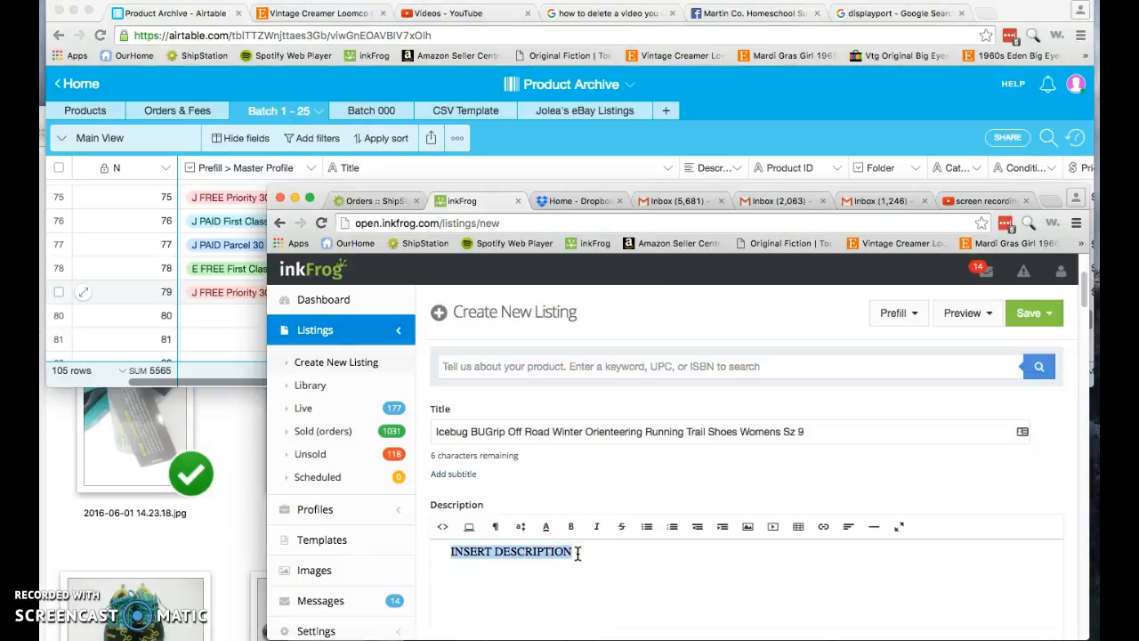
{"action": "key", "text": "super+v"}
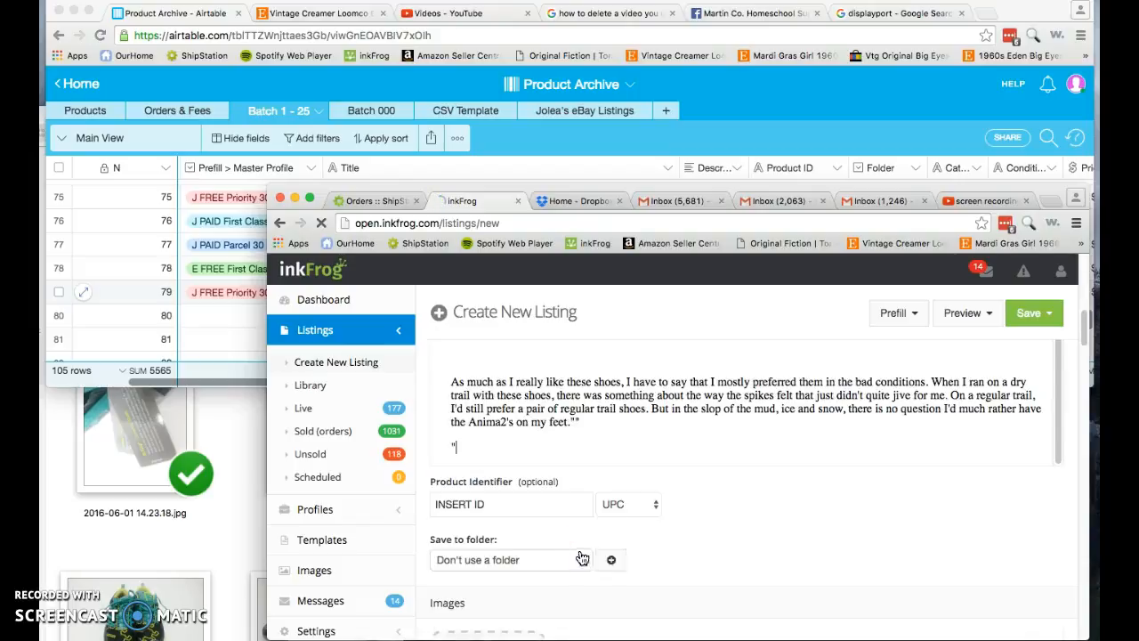
- Check record 79's Product ID column in Airtable and look through the shoe photos in Finder folder 4 for a product identifier
{"action": "left_click_drag", "start_coordinate": [1085, 325], "coordinate": [1069, 337]}
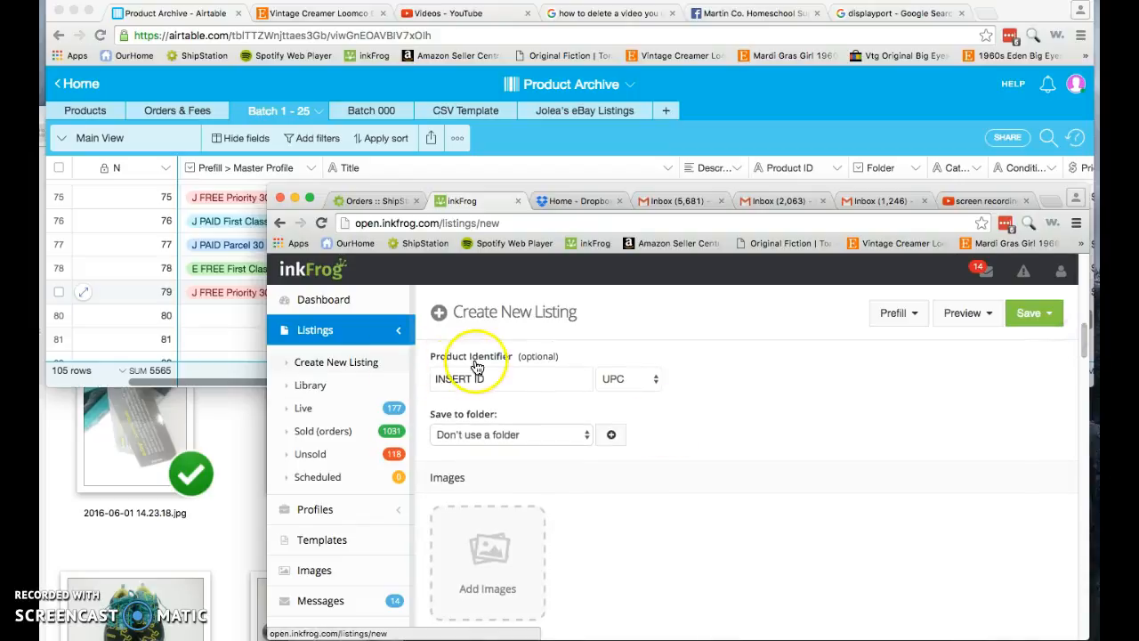
{"action": "left_click", "coordinate": [521, 143]}
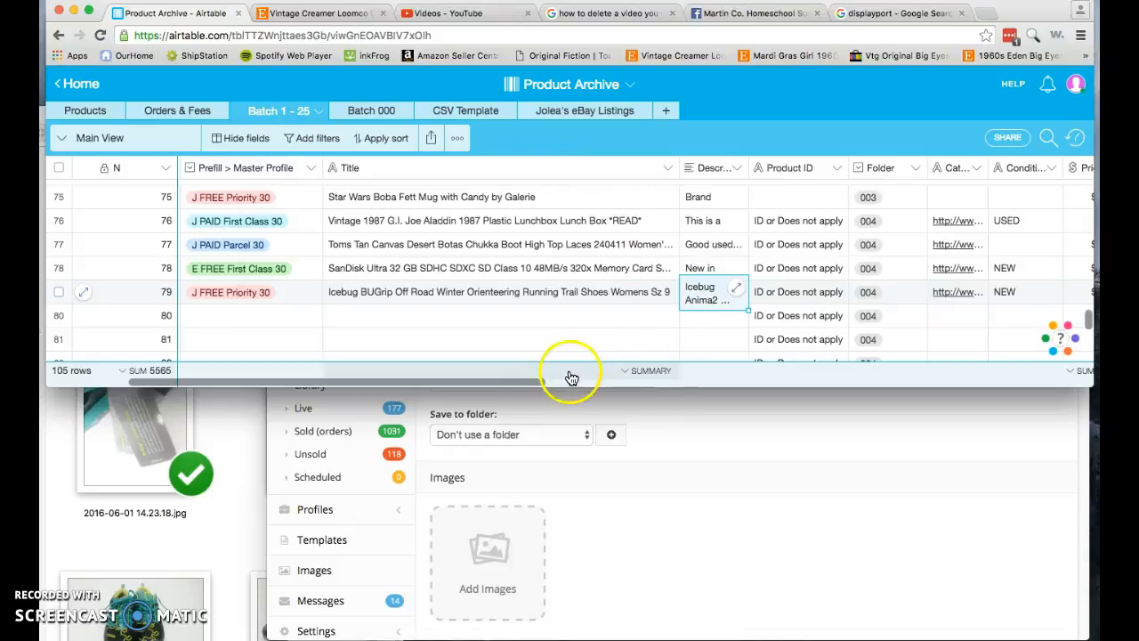
{"action": "left_click_drag", "start_coordinate": [521, 383], "coordinate": [742, 386]}
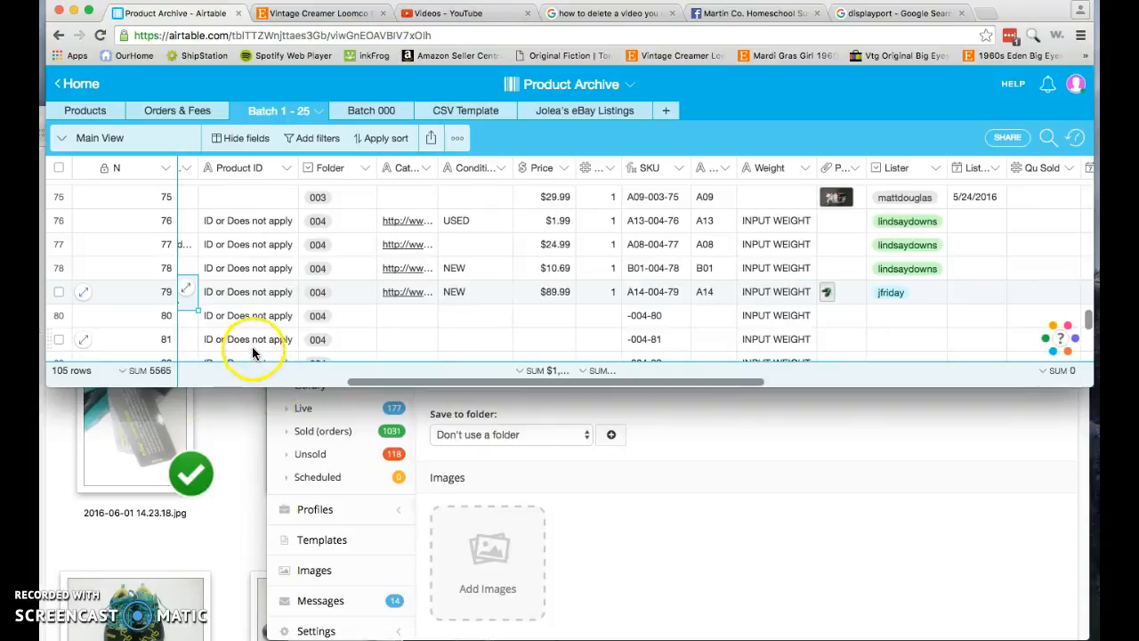
{"action": "left_click", "coordinate": [239, 525]}
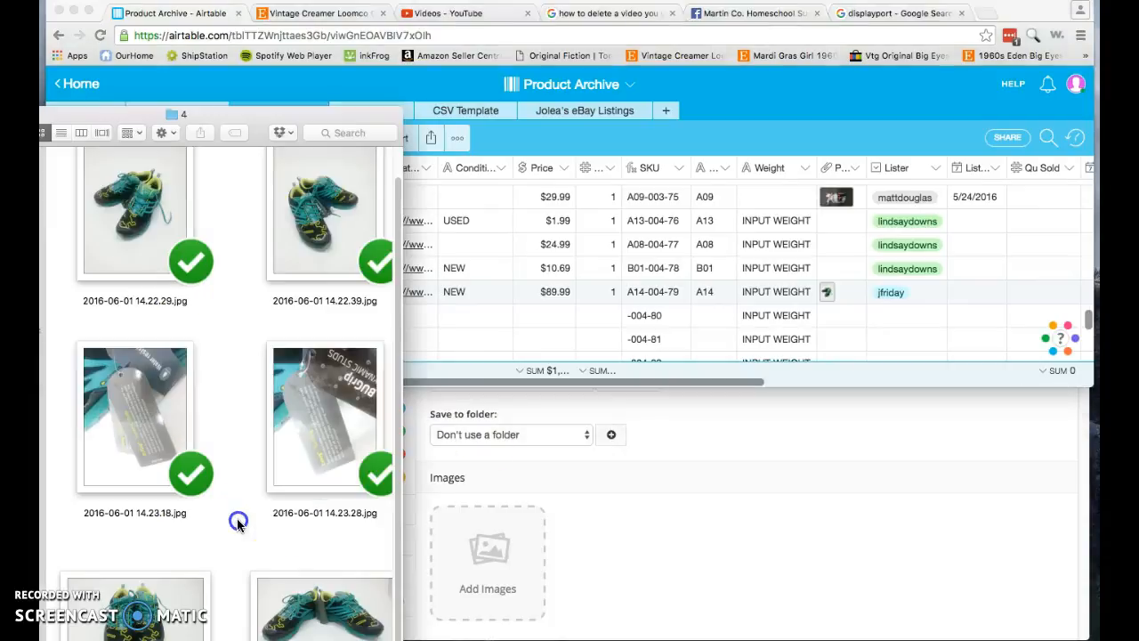
{"action": "scroll", "coordinate": [394, 172], "scroll_direction": "up", "scroll_amount": 1}
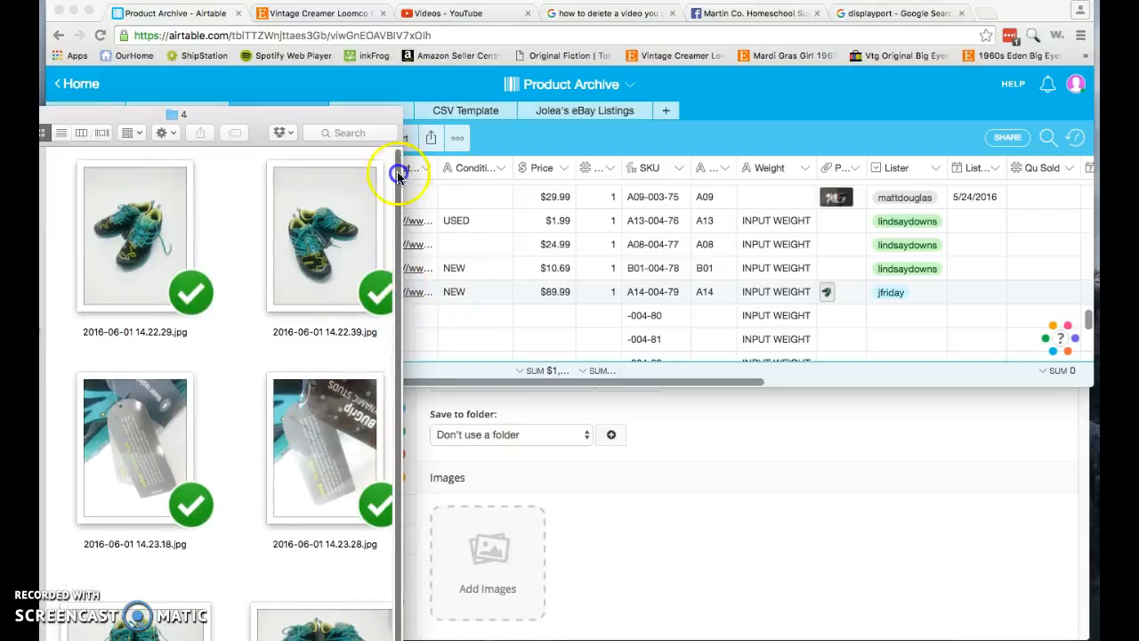
{"action": "right_click", "coordinate": [241, 329]}
{"action": "mouse_move", "coordinate": [372, 434]}
{"action": "left_click", "coordinate": [416, 432]}
{"action": "left_click_drag", "start_coordinate": [395, 201], "coordinate": [400, 635]}
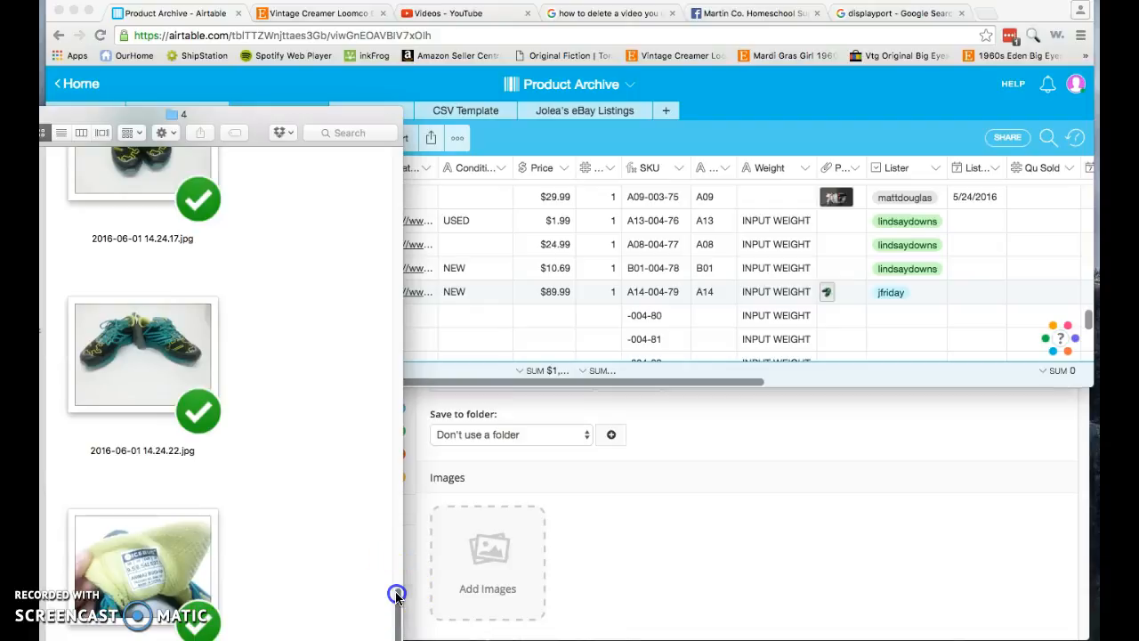
{"action": "left_click_drag", "start_coordinate": [300, 111], "coordinate": [345, 265]}
{"action": "left_click_drag", "start_coordinate": [476, 553], "coordinate": [473, 610]}
- Set the inkFrog listing's product identifier to "Does not apply"
{"action": "left_click", "coordinate": [783, 450]}
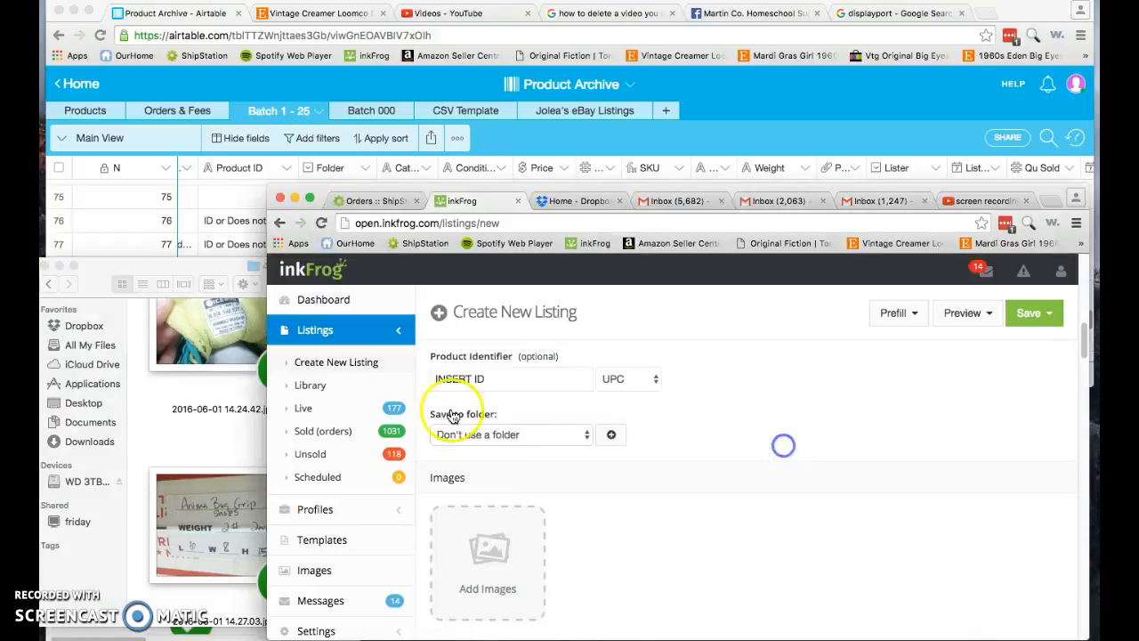
{"action": "triple_click", "coordinate": [503, 374]}
{"action": "type", "text": "Does not apply"}
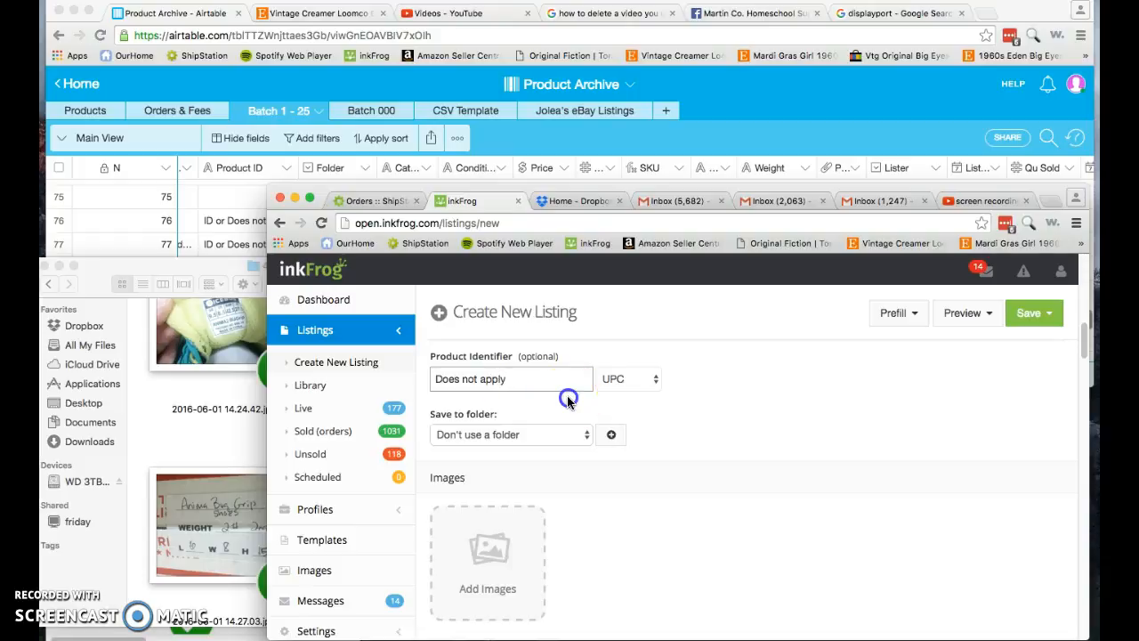
- Check record 79's Folder value in Airtable and set the inkFrog listing to save to folder 004
{"action": "left_click", "coordinate": [604, 129]}
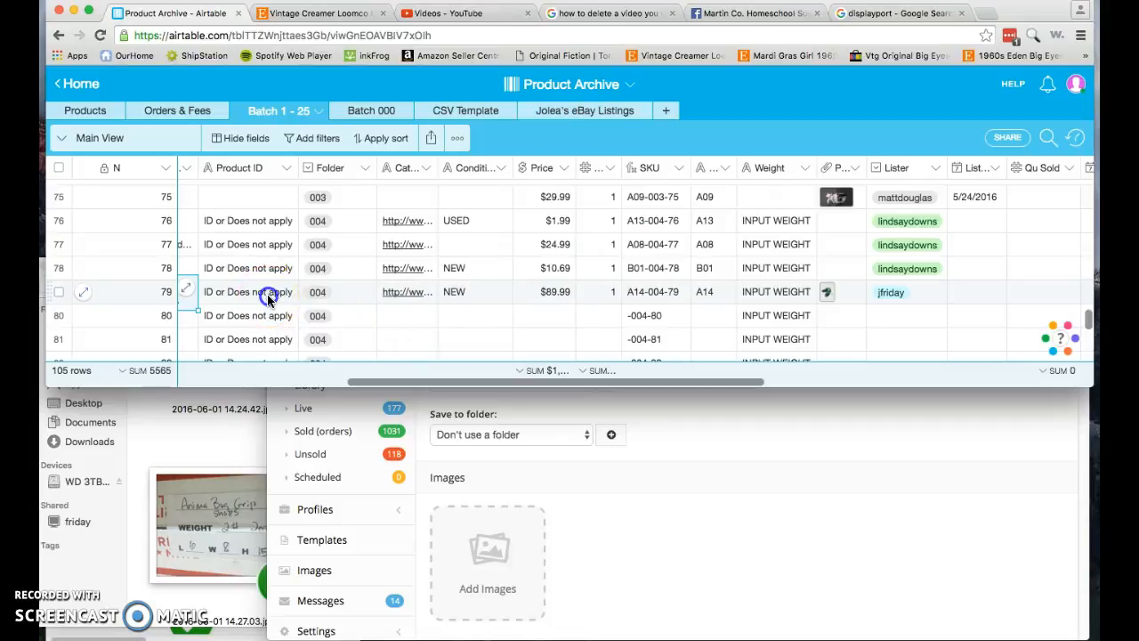
{"action": "left_click", "coordinate": [356, 296]}
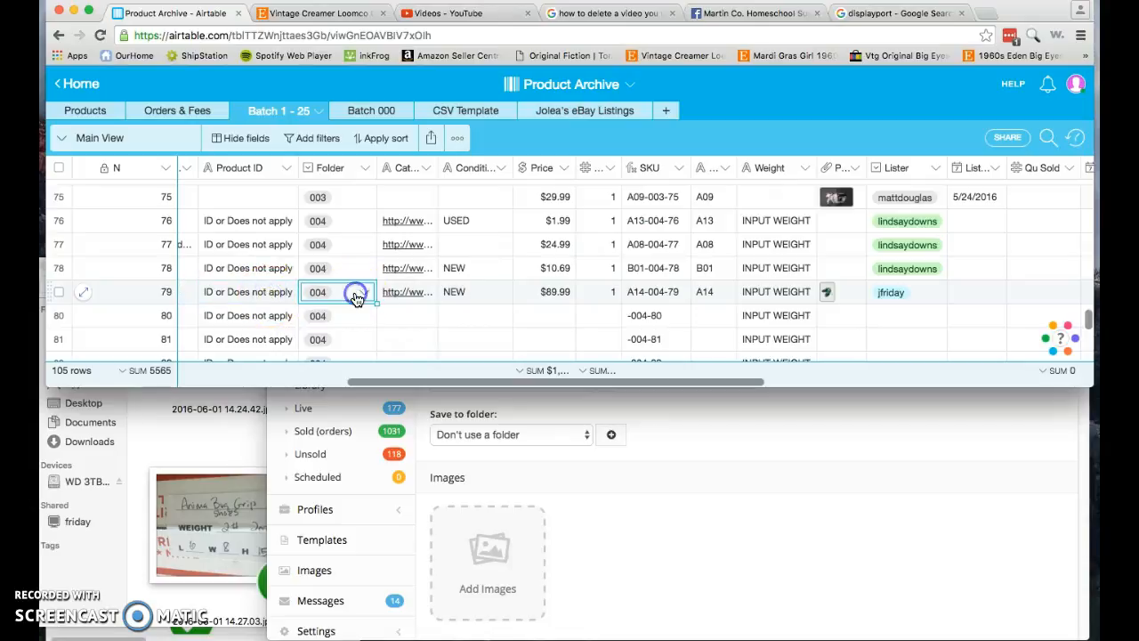
{"action": "left_click", "coordinate": [523, 436]}
{"action": "left_click", "coordinate": [523, 435]}
{"action": "left_click", "coordinate": [473, 365]}
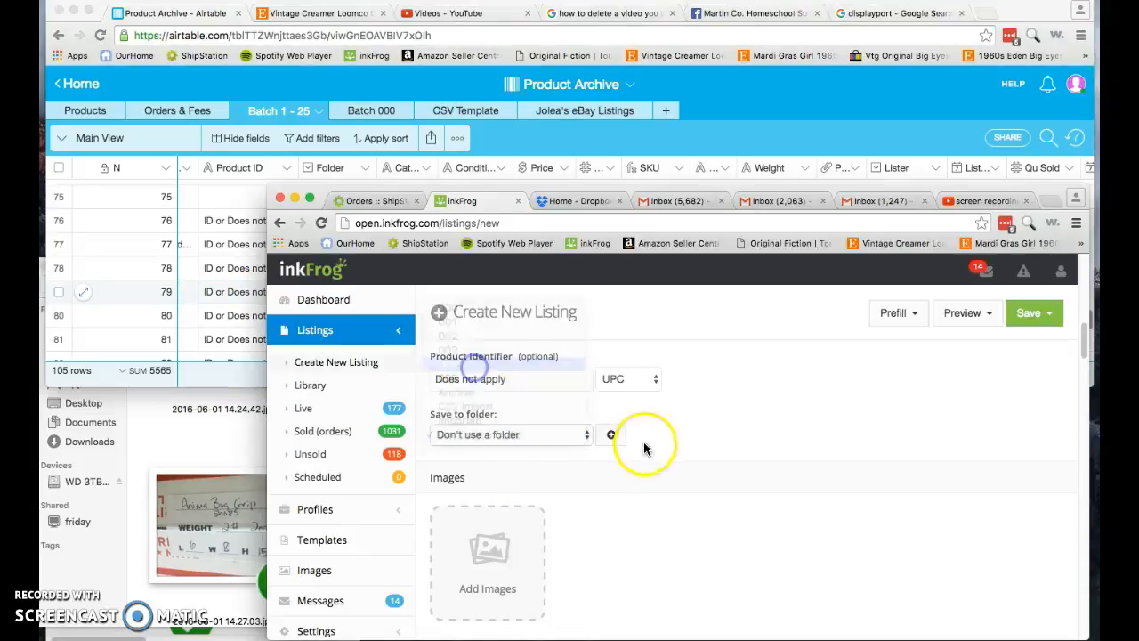
- Start an upload of new images for the listing's Images section
{"action": "scroll", "coordinate": [669, 449], "scroll_direction": "down", "scroll_amount": 1}
{"action": "scroll", "coordinate": [669, 449], "scroll_direction": "down", "scroll_amount": 1}
{"action": "scroll", "coordinate": [669, 452], "scroll_direction": "down", "scroll_amount": 1}
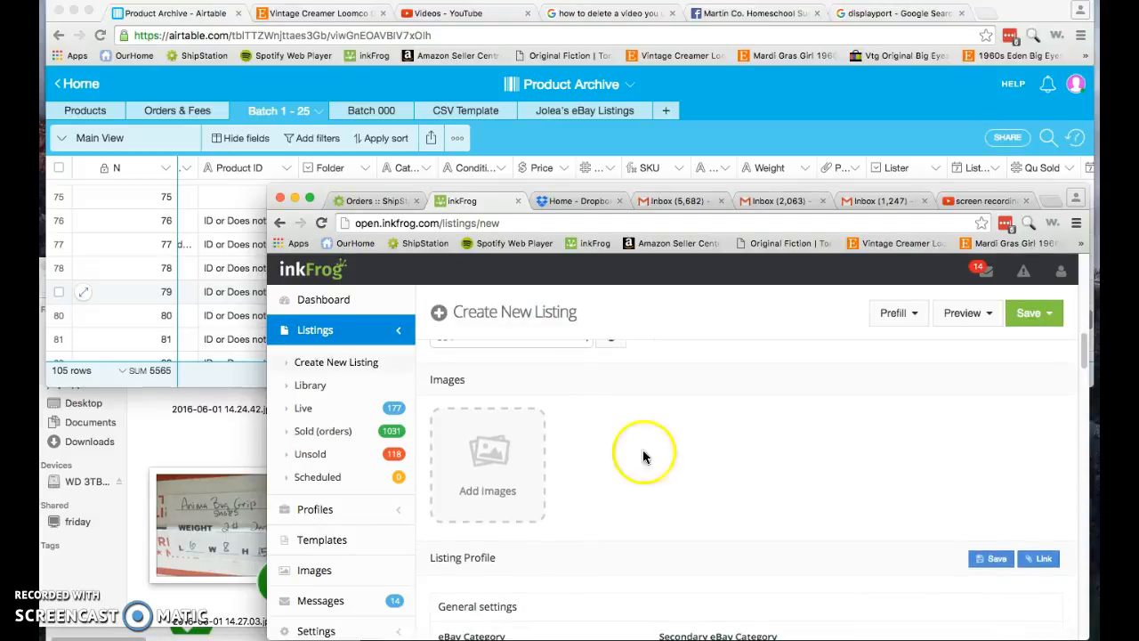
{"action": "left_click", "coordinate": [514, 489]}
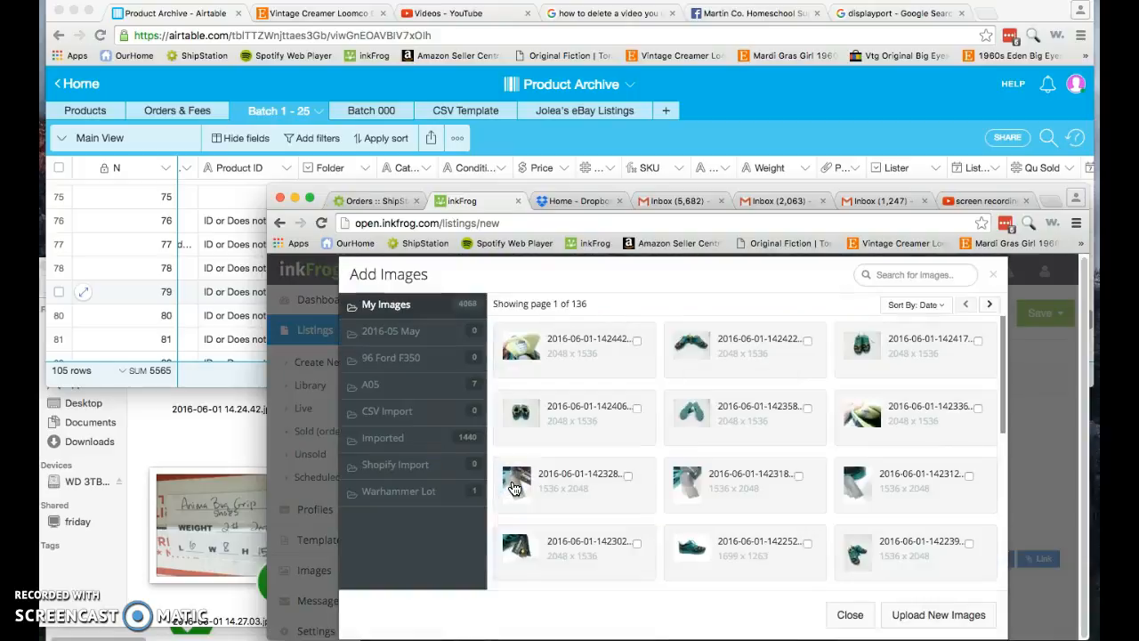
{"action": "left_click", "coordinate": [937, 616]}
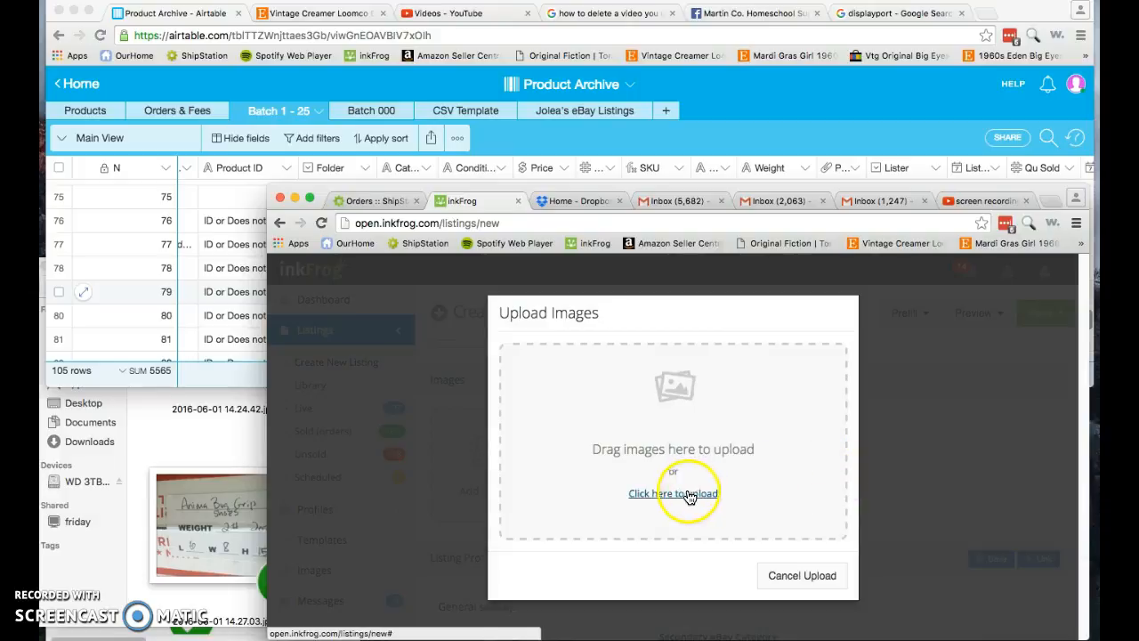
- Upload all photos from Finder folder 4 except the handwritten weight label, 2016-06-01 14.27.03.jpg, to My Images for the listing
{"action": "left_click", "coordinate": [80, 466]}
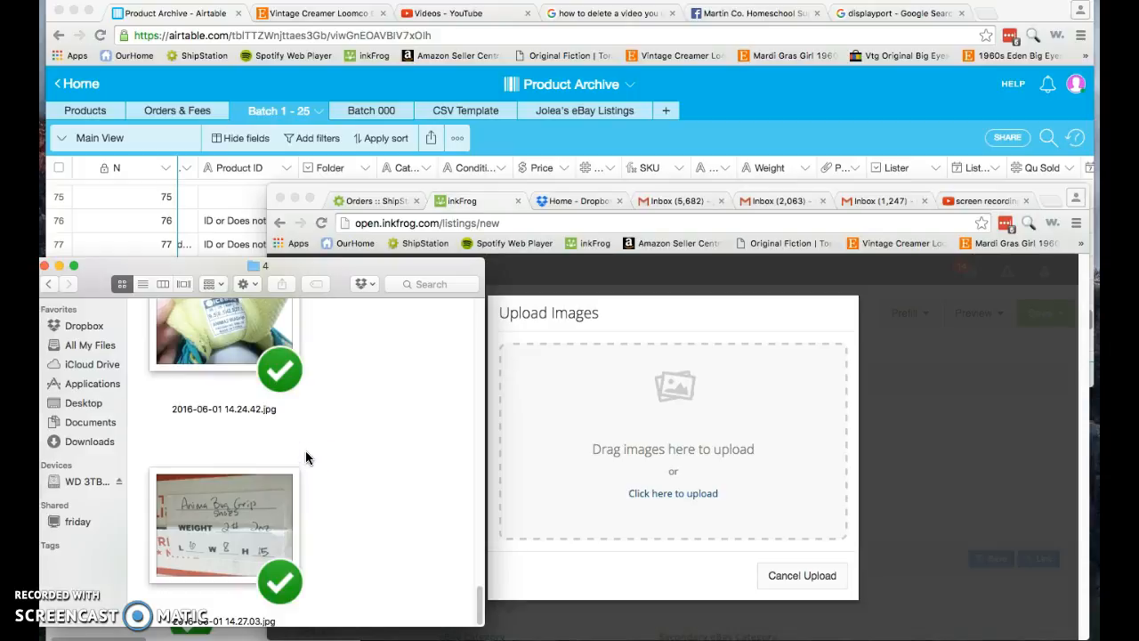
{"action": "key", "text": "super+a"}
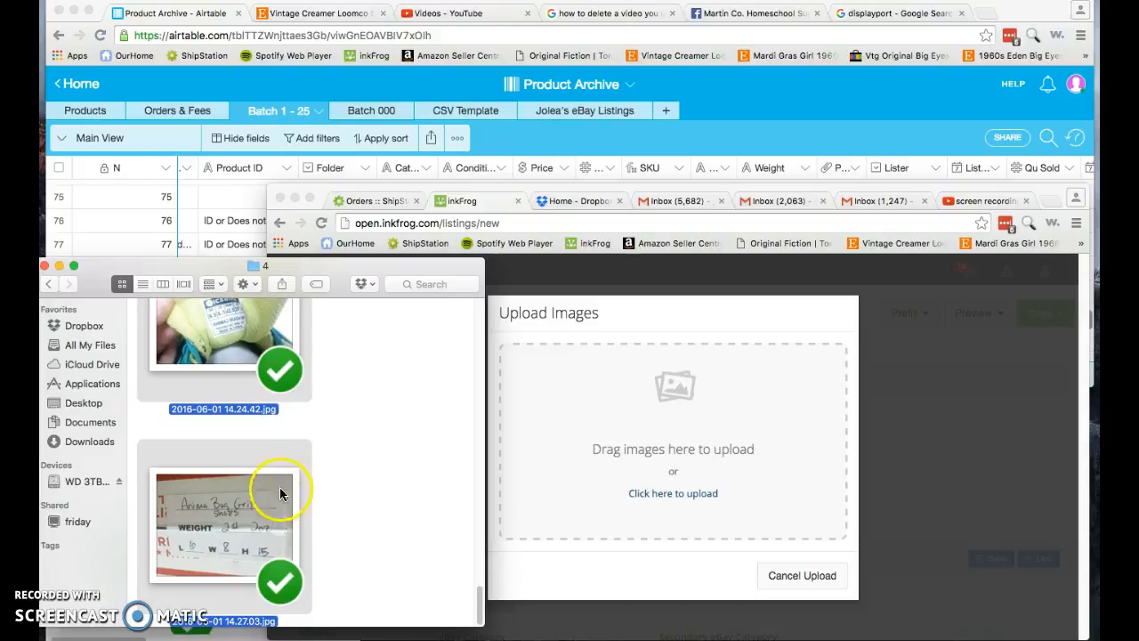
{"action": "left_click", "coordinate": [210, 514], "text": "super"}
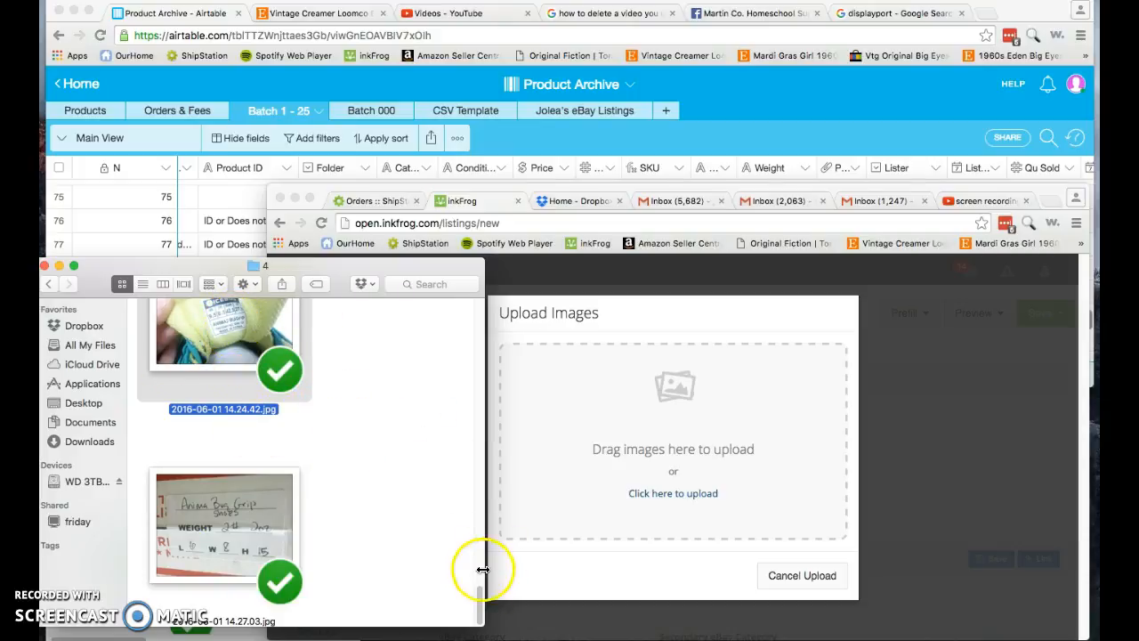
{"action": "left_click_drag", "start_coordinate": [481, 587], "coordinate": [481, 567]}
{"action": "left_click_drag", "start_coordinate": [210, 360], "coordinate": [561, 396]}
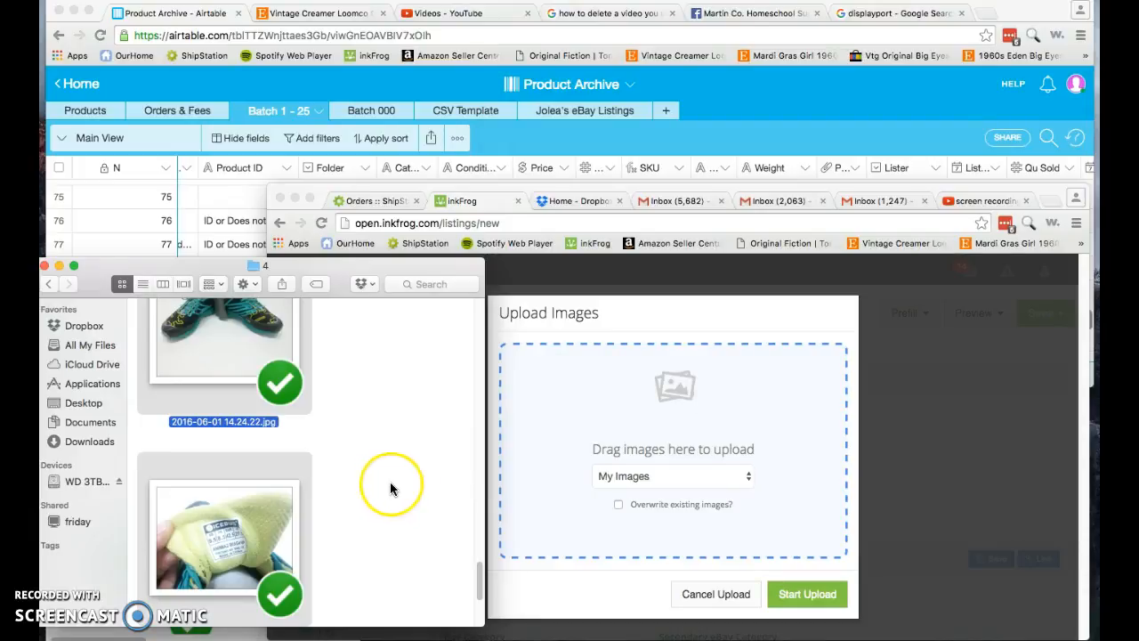
{"action": "left_click", "coordinate": [816, 592]}
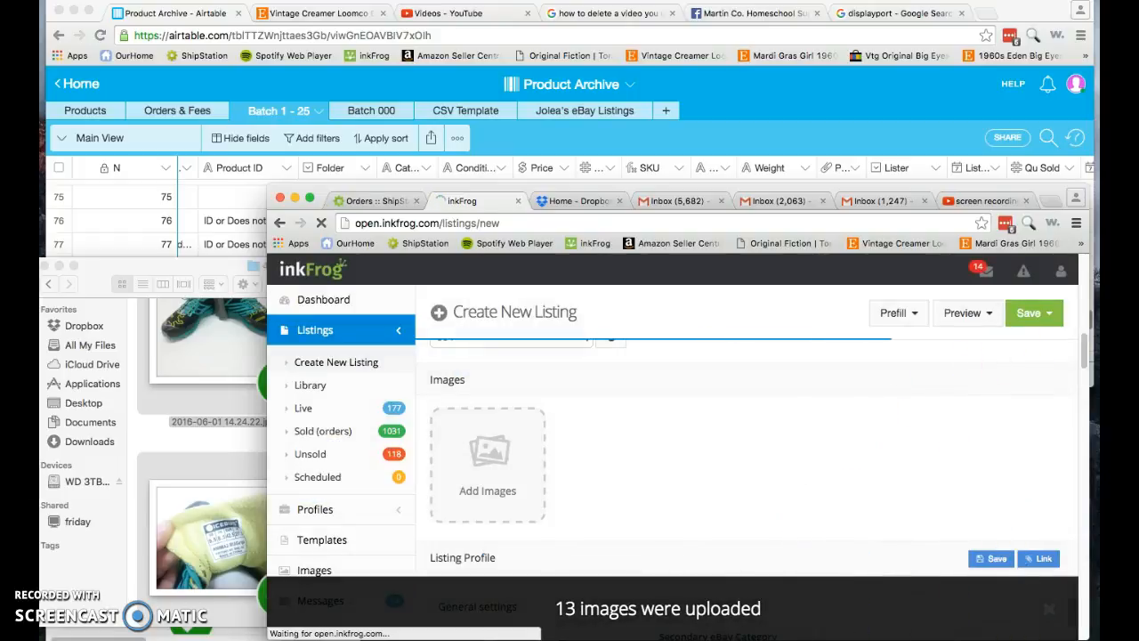
- Move the side-view photo of the single shoe to first place as the listing's Gallery image
{"action": "left_click_drag", "start_coordinate": [1083, 349], "coordinate": [1083, 355]}
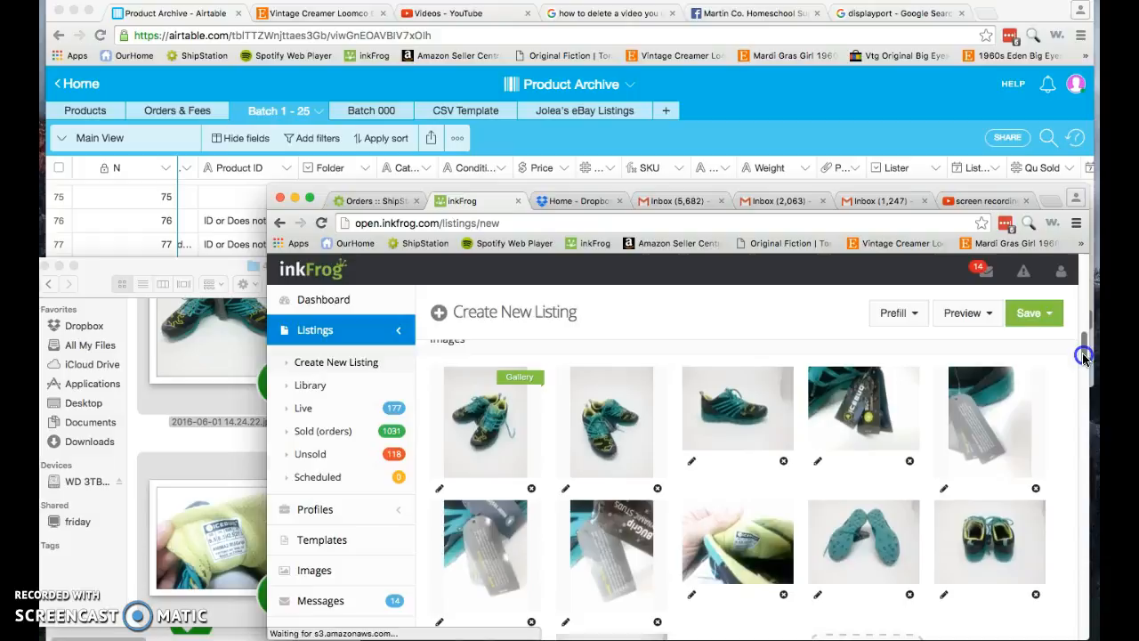
{"action": "left_click_drag", "start_coordinate": [742, 415], "coordinate": [492, 422]}
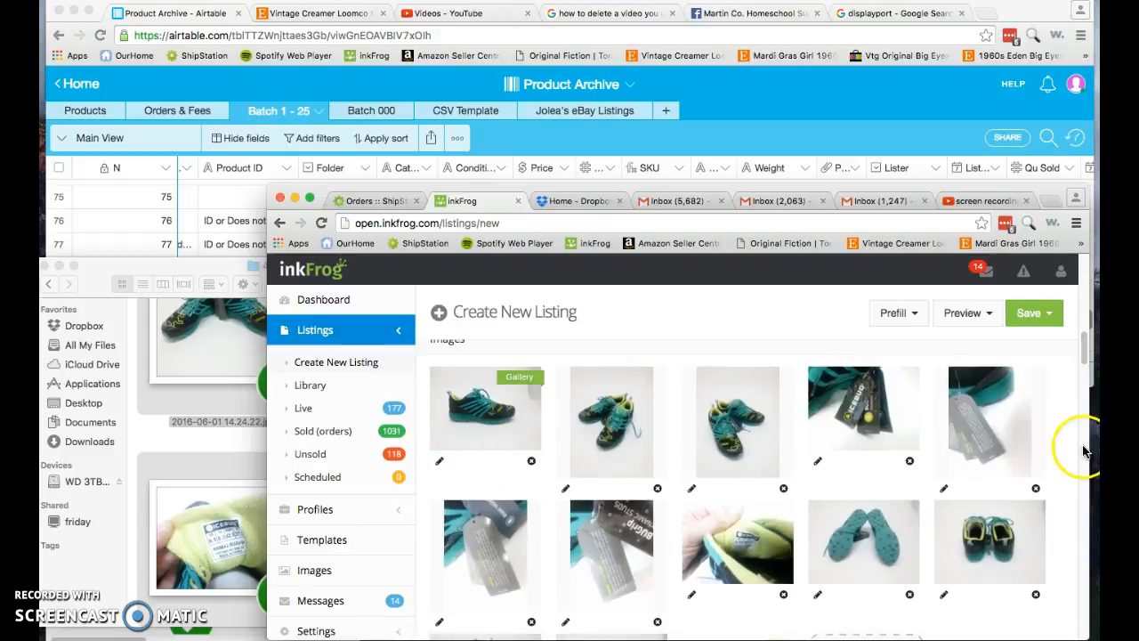
- Crop the Gallery photo of the shoe in the Photo Editor to about 1610 x 1259, trimming the surrounding edges
{"action": "left_click_drag", "start_coordinate": [1079, 359], "coordinate": [1079, 360]}
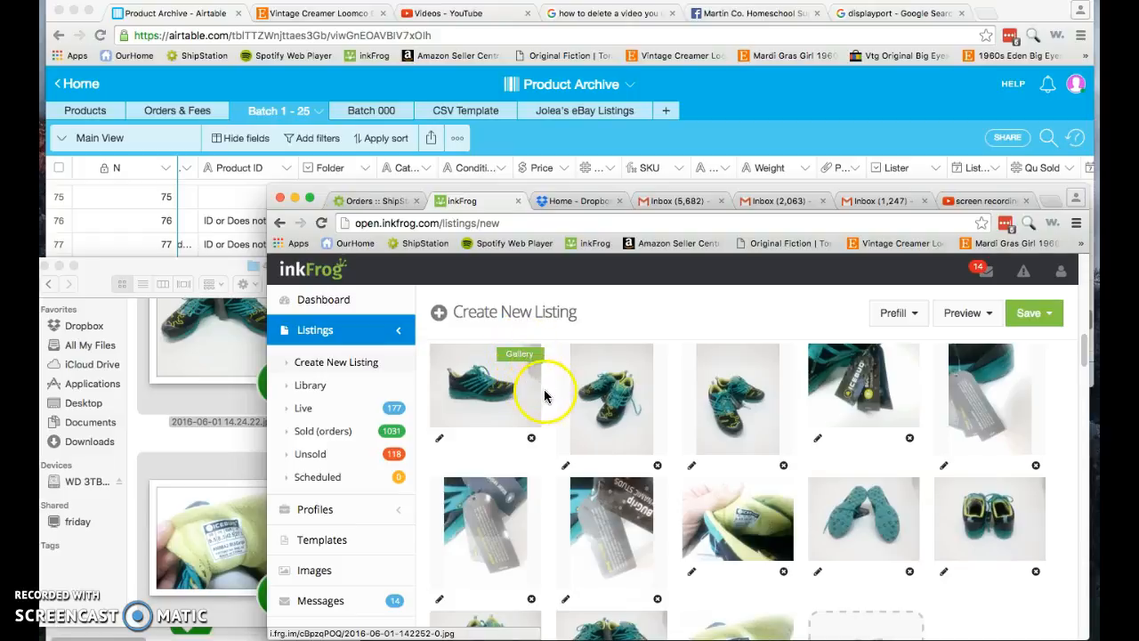
{"action": "left_click", "coordinate": [444, 440]}
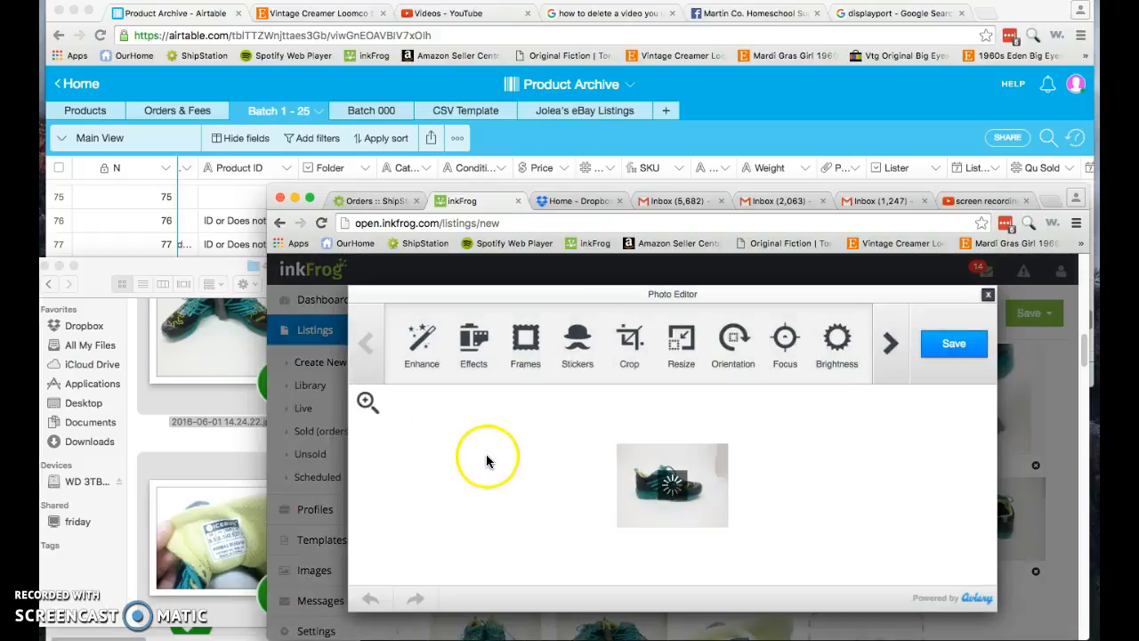
{"action": "left_click", "coordinate": [621, 344]}
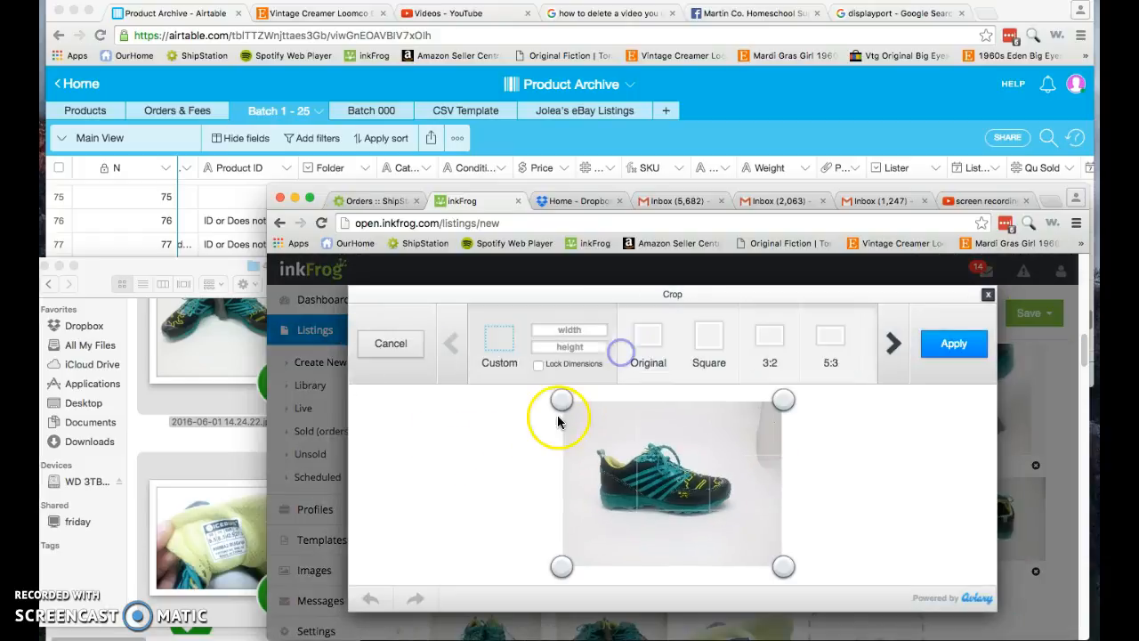
{"action": "left_click_drag", "start_coordinate": [559, 401], "coordinate": [576, 414]}
{"action": "left_click_drag", "start_coordinate": [776, 567], "coordinate": [753, 550]}
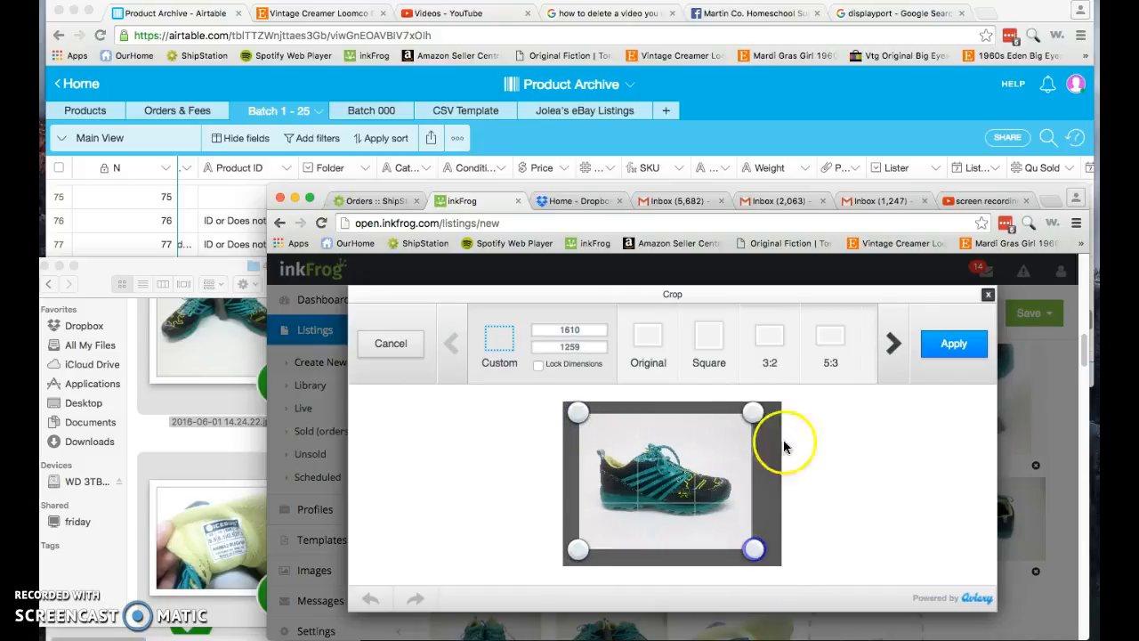
{"action": "left_click", "coordinate": [949, 345]}
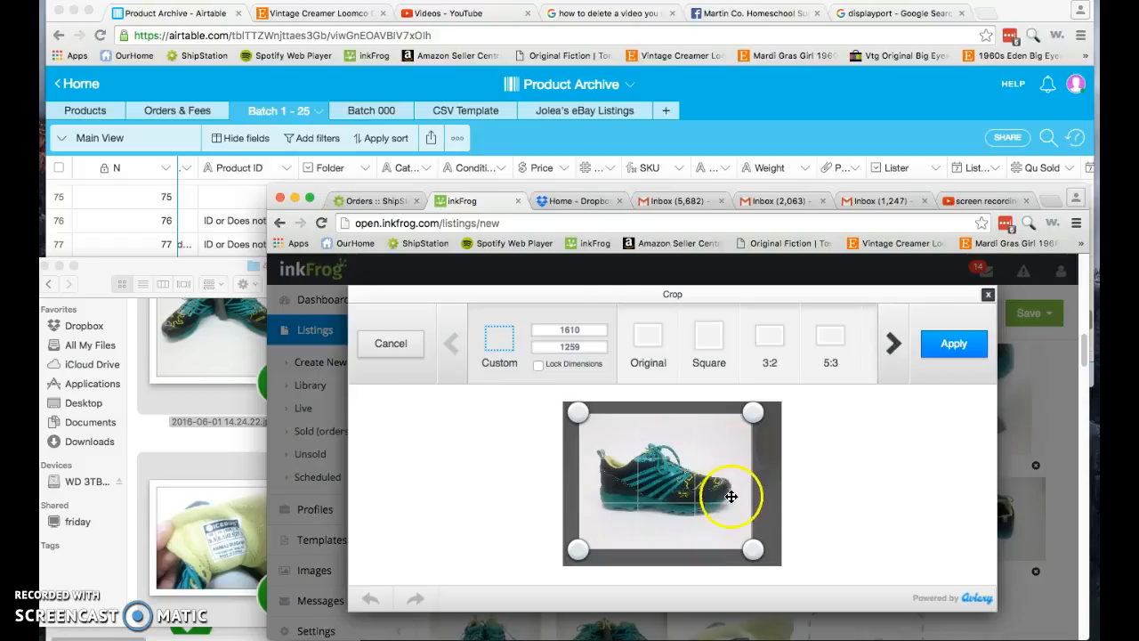
{"action": "left_click", "coordinate": [948, 343]}
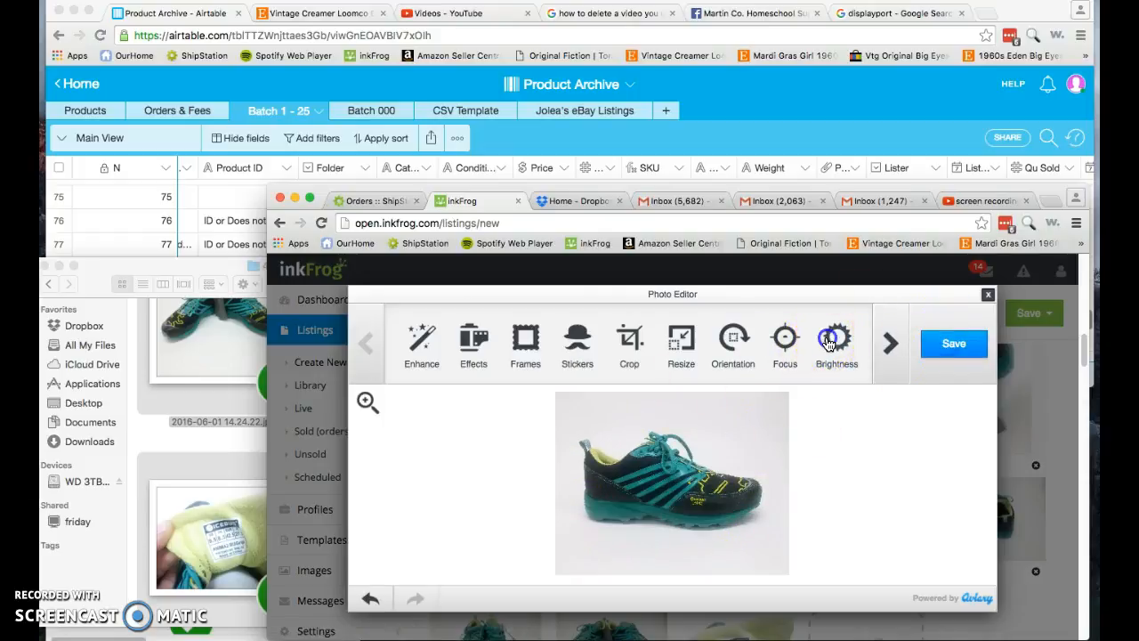
- Increase the Gallery photo's brightness slightly and save the edited image
{"action": "left_click", "coordinate": [827, 341]}
{"action": "left_click_drag", "start_coordinate": [678, 357], "coordinate": [684, 356]}
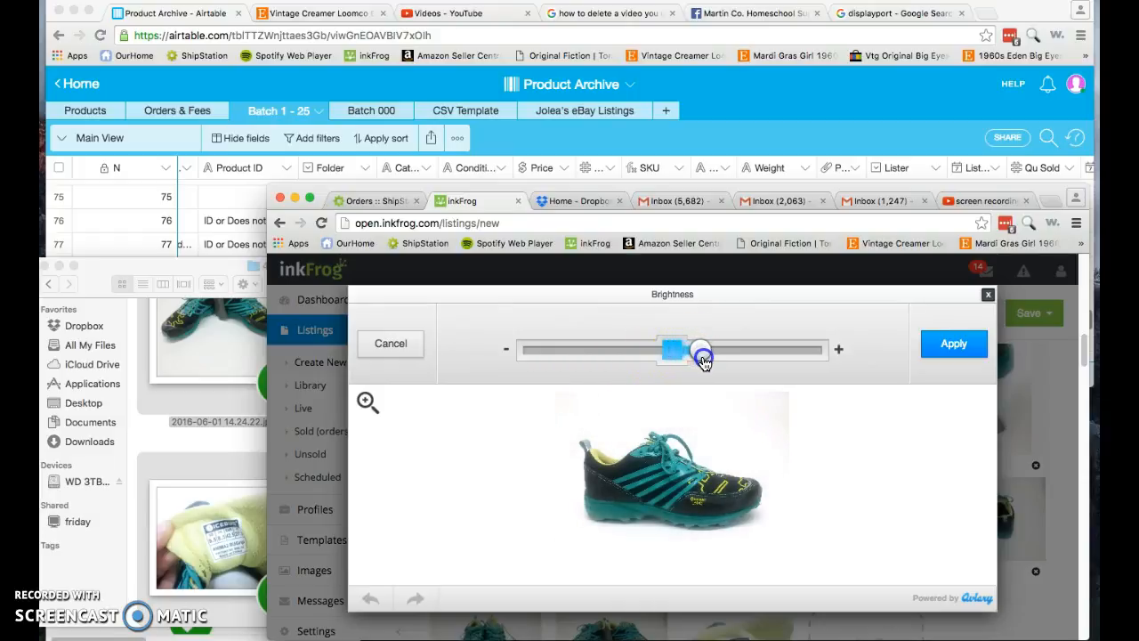
{"action": "left_click", "coordinate": [978, 350]}
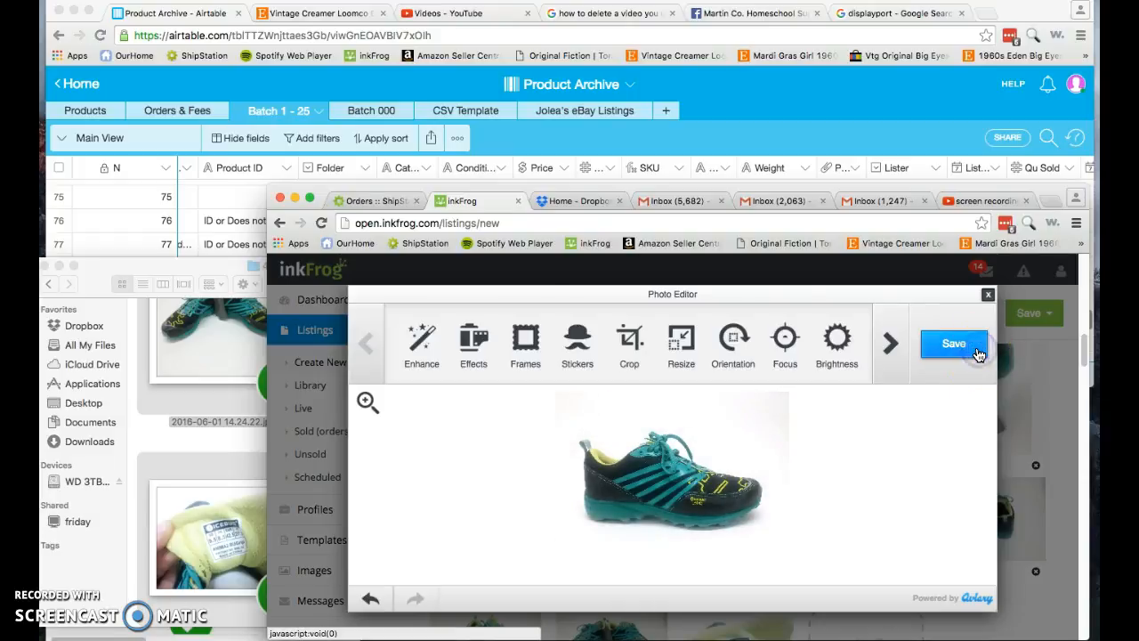
{"action": "left_click", "coordinate": [969, 355]}
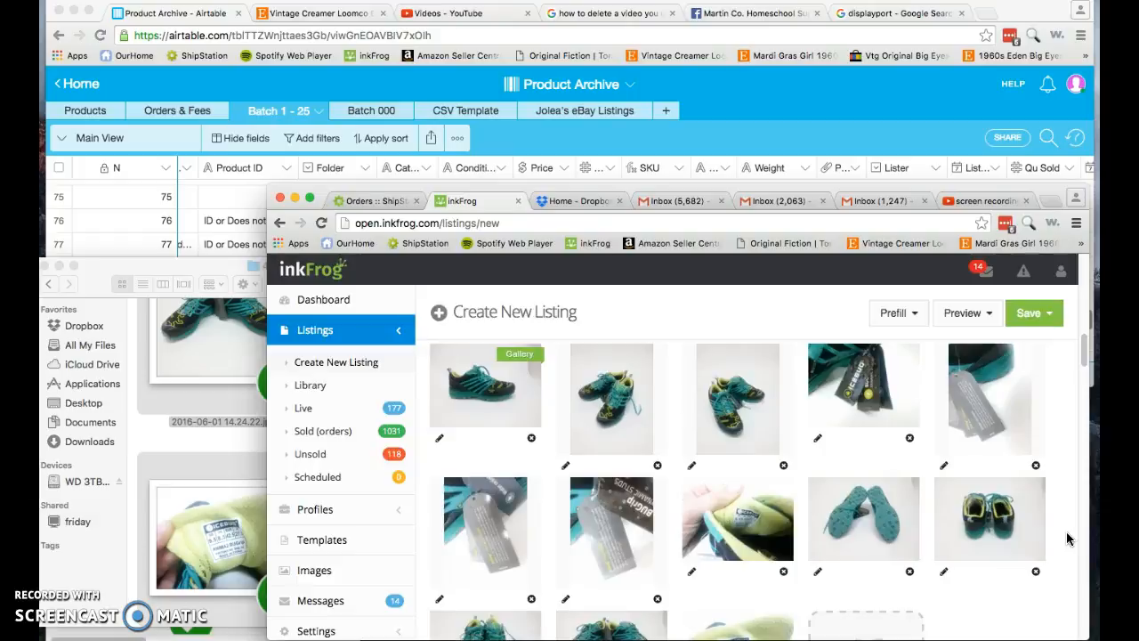
- Open record 79's Category link from Airtable and copy "Women's Shoes > Athletic" from the eBay page's category path
{"action": "left_click", "coordinate": [1081, 349]}
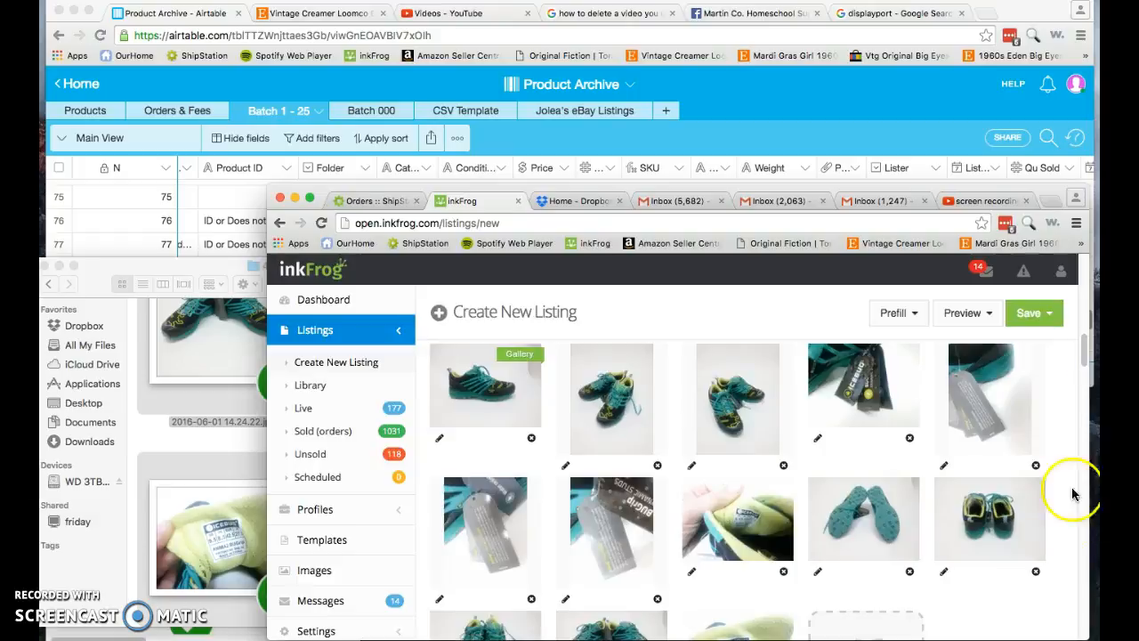
{"action": "left_click_drag", "start_coordinate": [1082, 354], "coordinate": [1064, 394]}
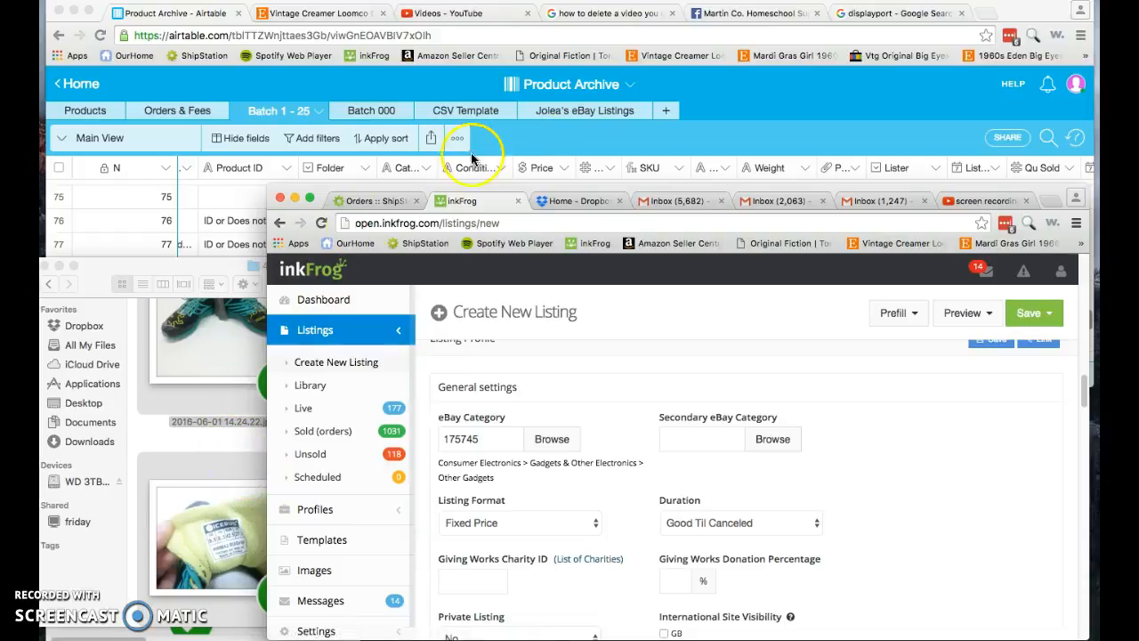
{"action": "left_click", "coordinate": [574, 138]}
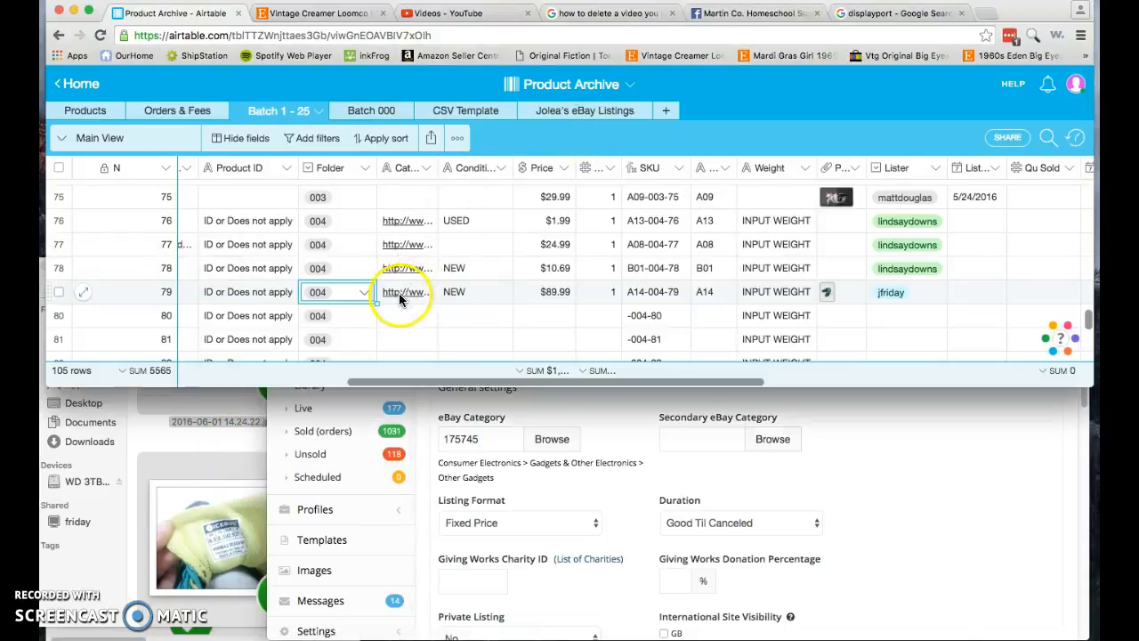
{"action": "mouse_move", "coordinate": [438, 167]}
{"action": "left_mouse_down"}
{"action": "mouse_move", "coordinate": [508, 166]}
{"action": "mouse_move", "coordinate": [452, 167]}
{"action": "left_mouse_up"}
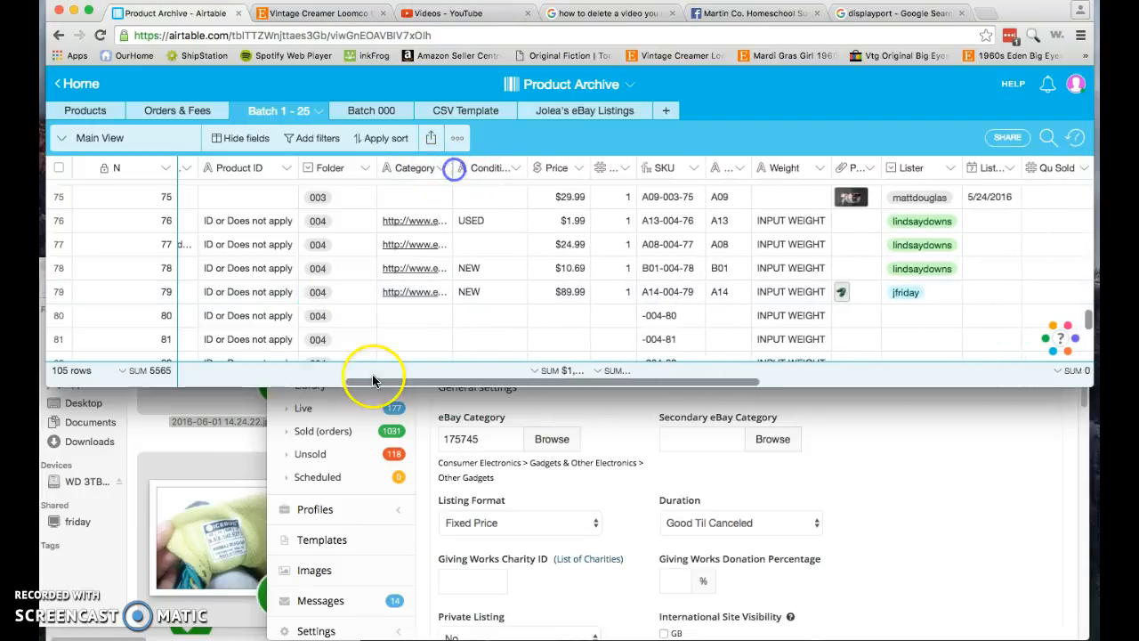
{"action": "left_click", "coordinate": [416, 289]}
{"action": "left_click", "coordinate": [416, 290]}
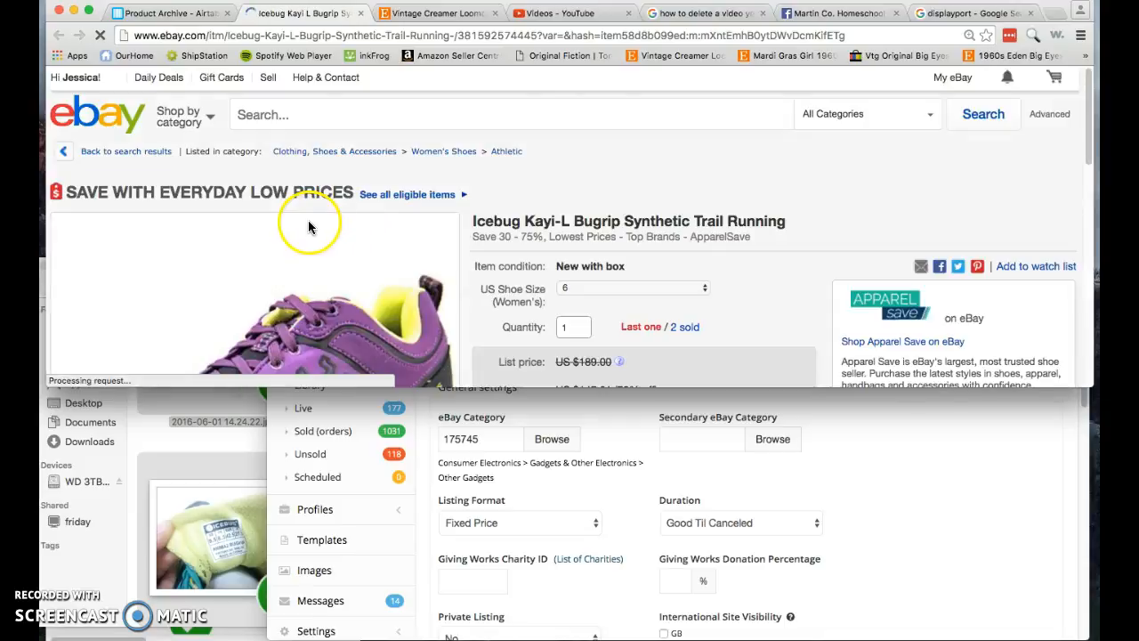
{"action": "scroll", "coordinate": [411, 229], "scroll_direction": "down", "scroll_amount": 3}
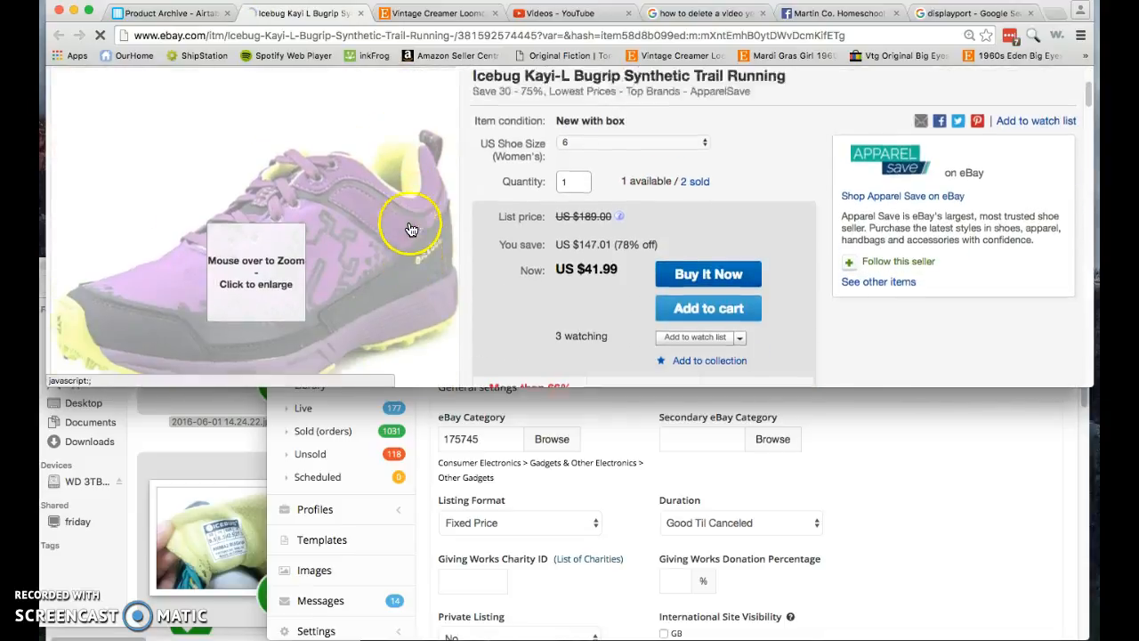
{"action": "scroll", "coordinate": [411, 230], "scroll_direction": "up", "scroll_amount": 3}
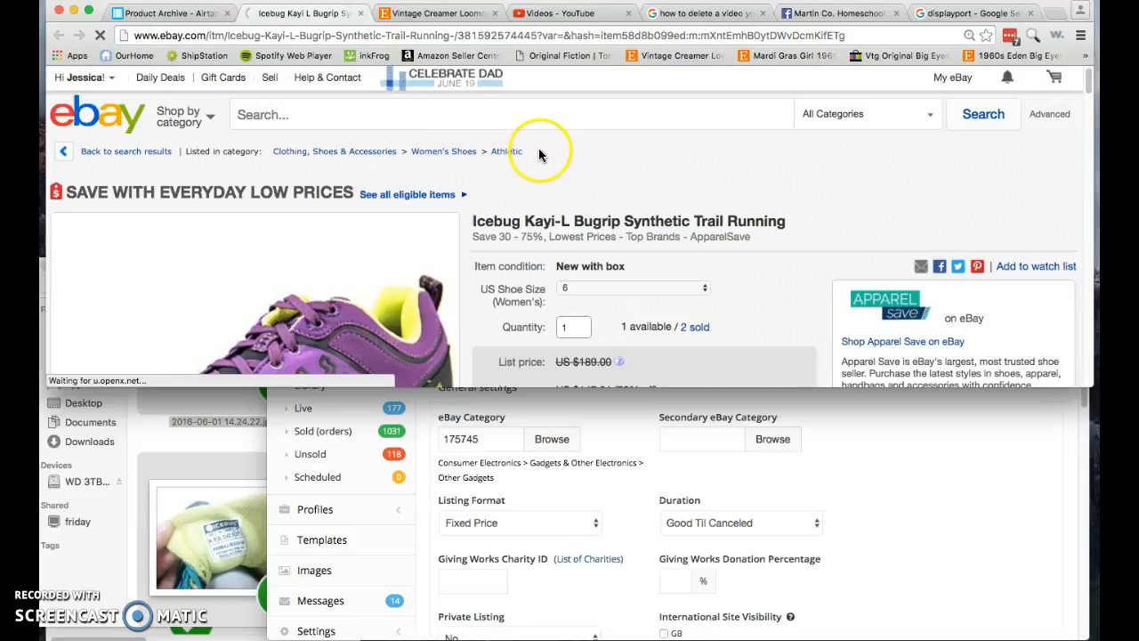
{"action": "left_click_drag", "start_coordinate": [534, 152], "coordinate": [415, 157]}
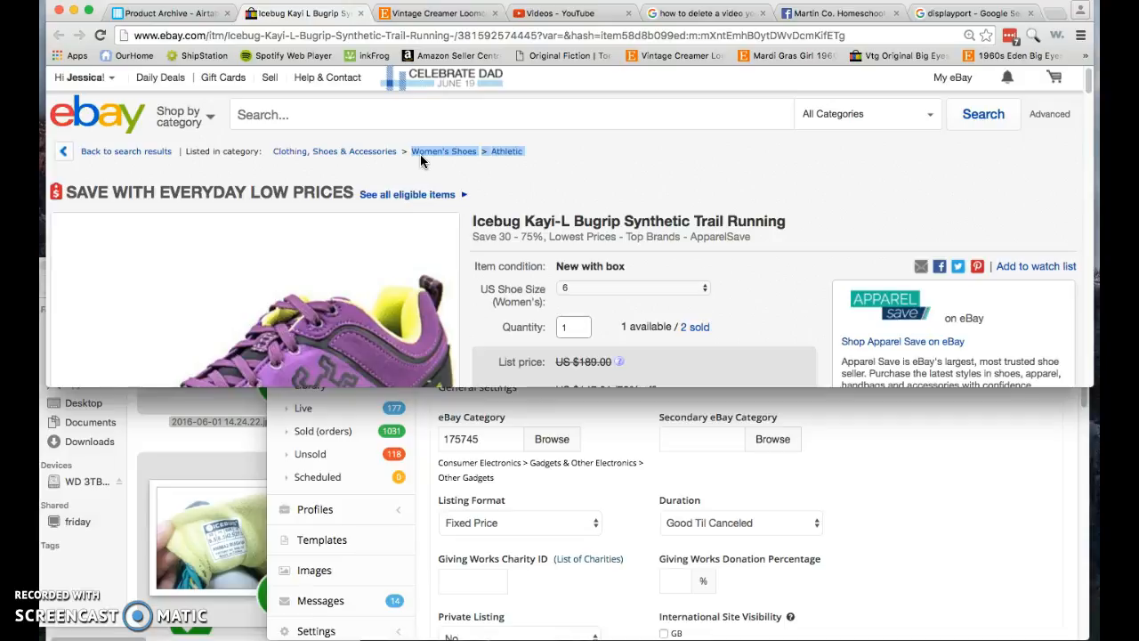
- Search inkFrog's eBay categories for "Women's Shoes Athletic" and set the listing's category to Clothing, Shoes & Accessories > Women's Shoes > Athletic
{"action": "left_click", "coordinate": [845, 450]}
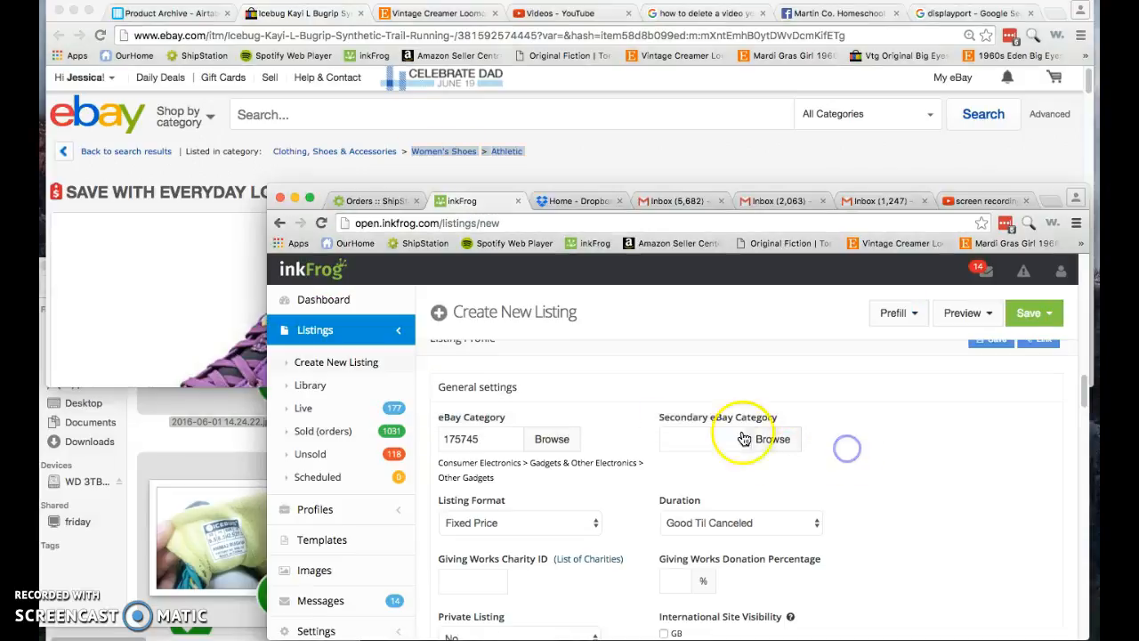
{"action": "left_click", "coordinate": [553, 439]}
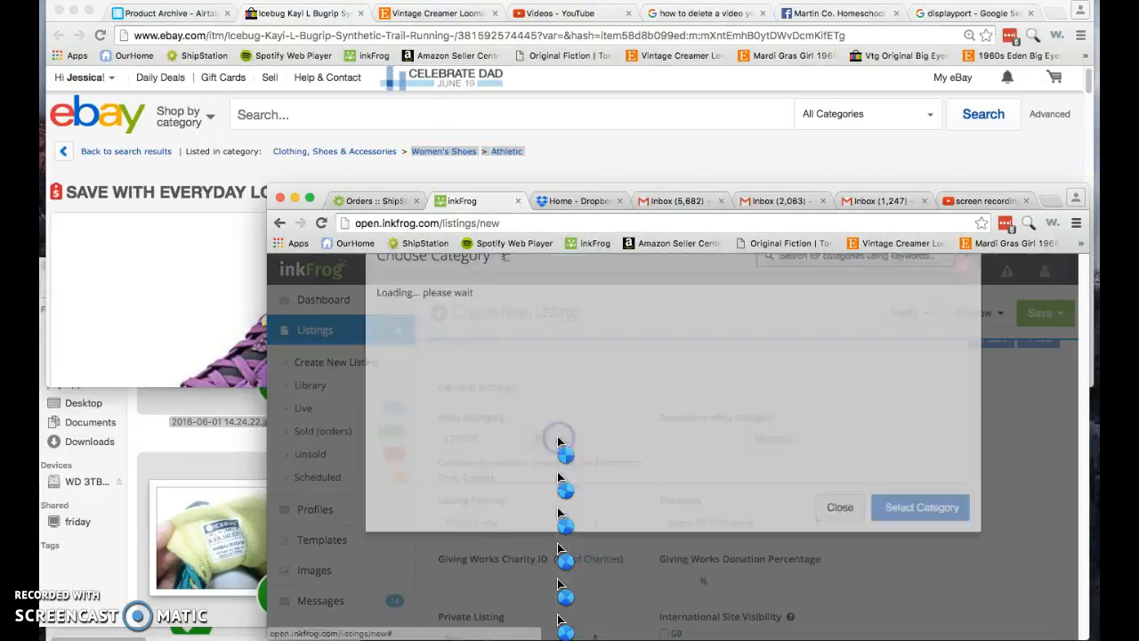
{"action": "left_click", "coordinate": [827, 320]}
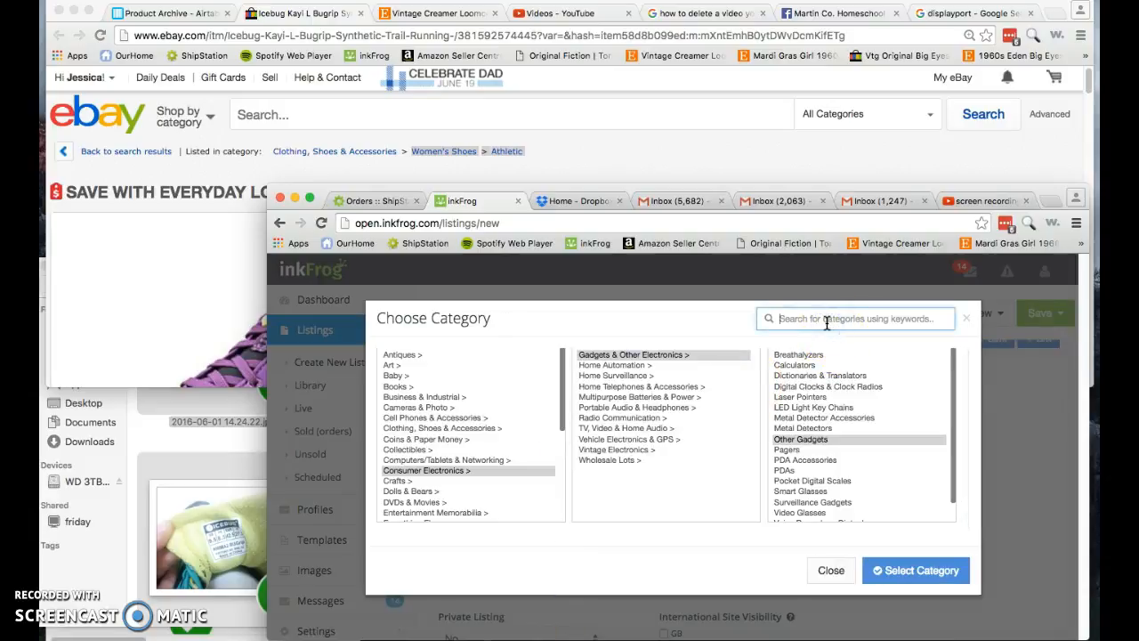
{"action": "left_click", "coordinate": [839, 321]}
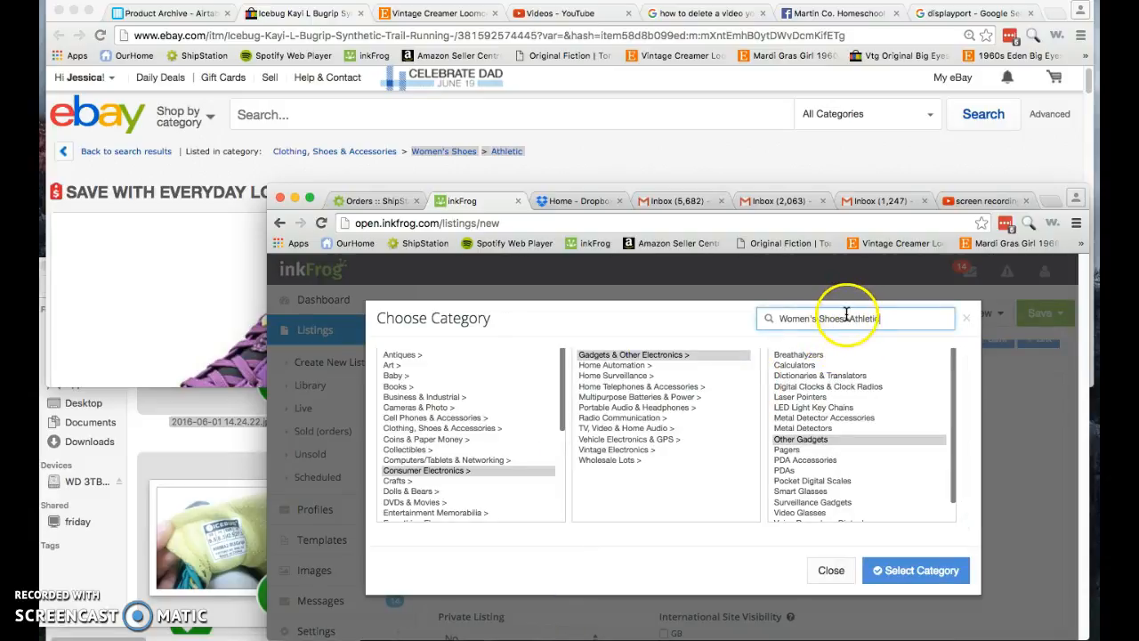
{"action": "double_click", "coordinate": [845, 319]}
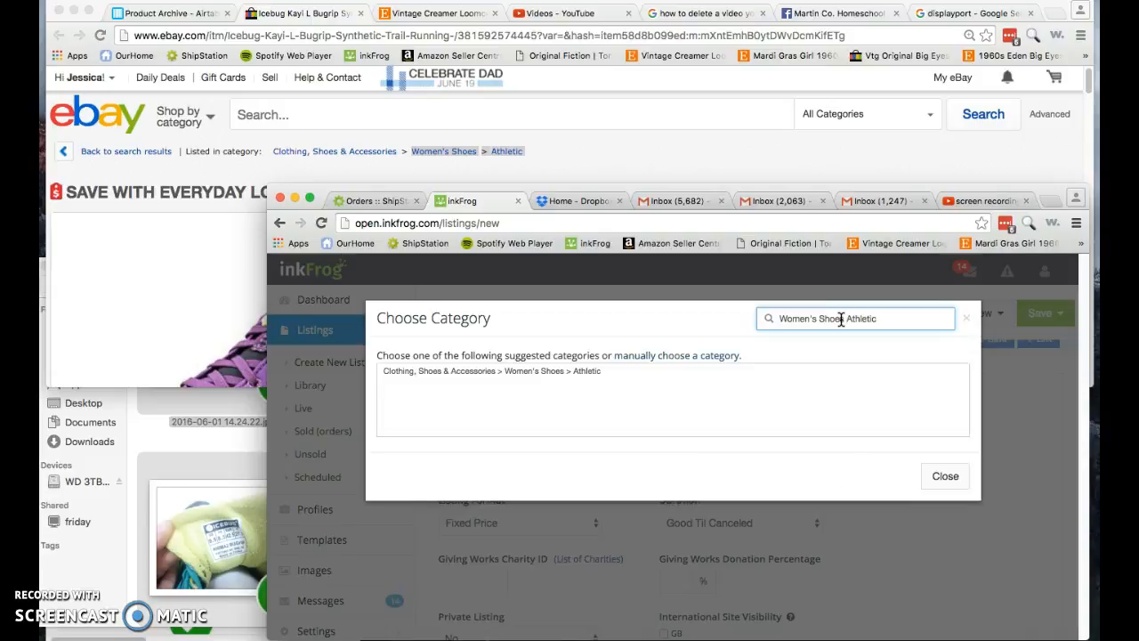
{"action": "left_click", "coordinate": [549, 381]}
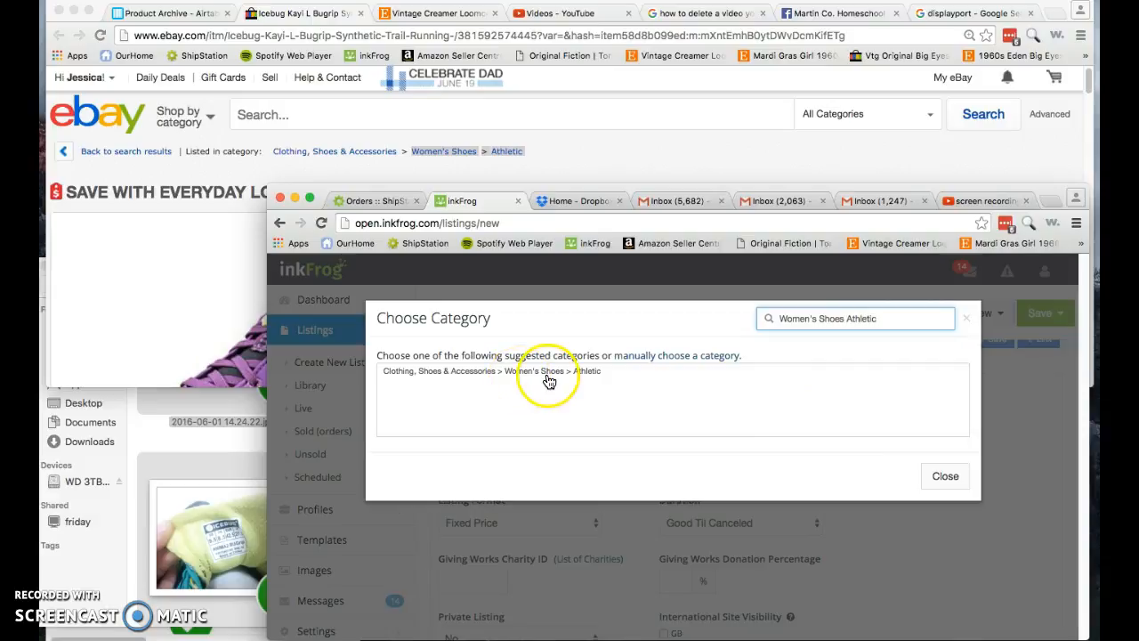
{"action": "left_click", "coordinate": [547, 379]}
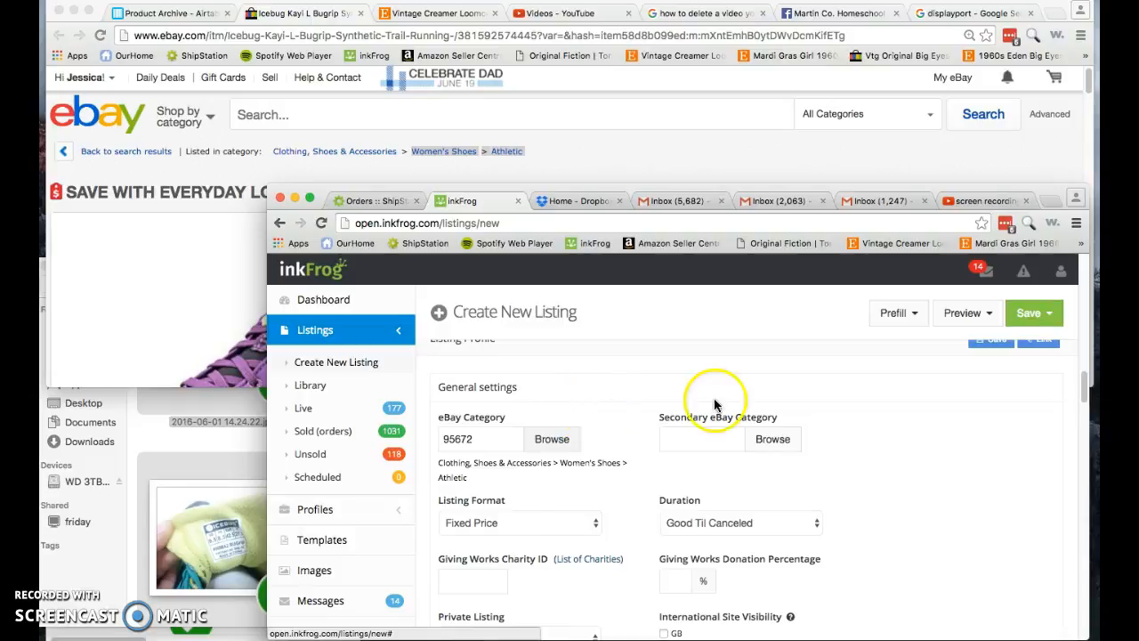
- Check record 79's Condition in Airtable and open the Item Condition choices in inkFrog's Item Specifics
{"action": "left_click_drag", "start_coordinate": [1084, 391], "coordinate": [1068, 433]}
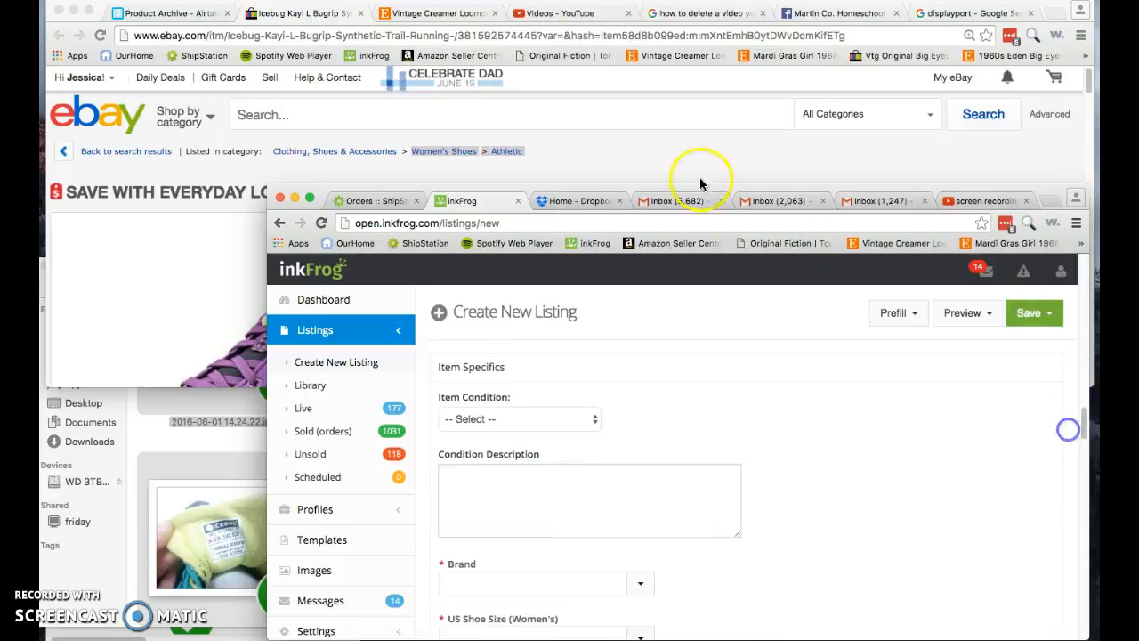
{"action": "left_click", "coordinate": [191, 18]}
{"action": "left_click", "coordinate": [498, 294]}
{"action": "left_click", "coordinate": [508, 452]}
{"action": "left_click", "coordinate": [523, 419]}
{"action": "left_click", "coordinate": [523, 419]}
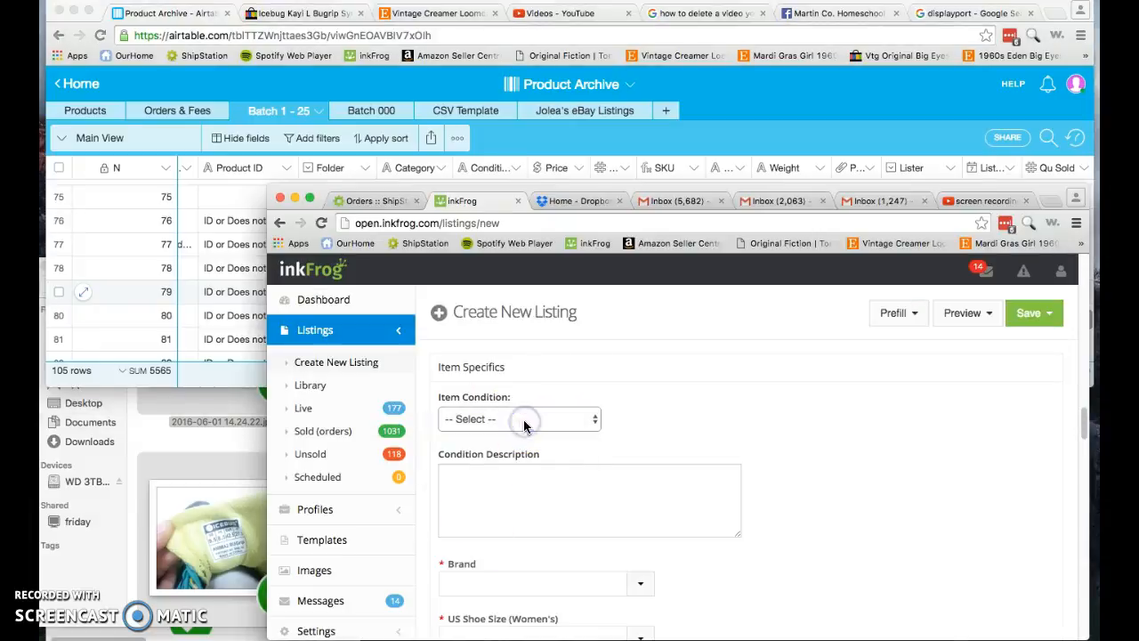
{"action": "left_click", "coordinate": [524, 419]}
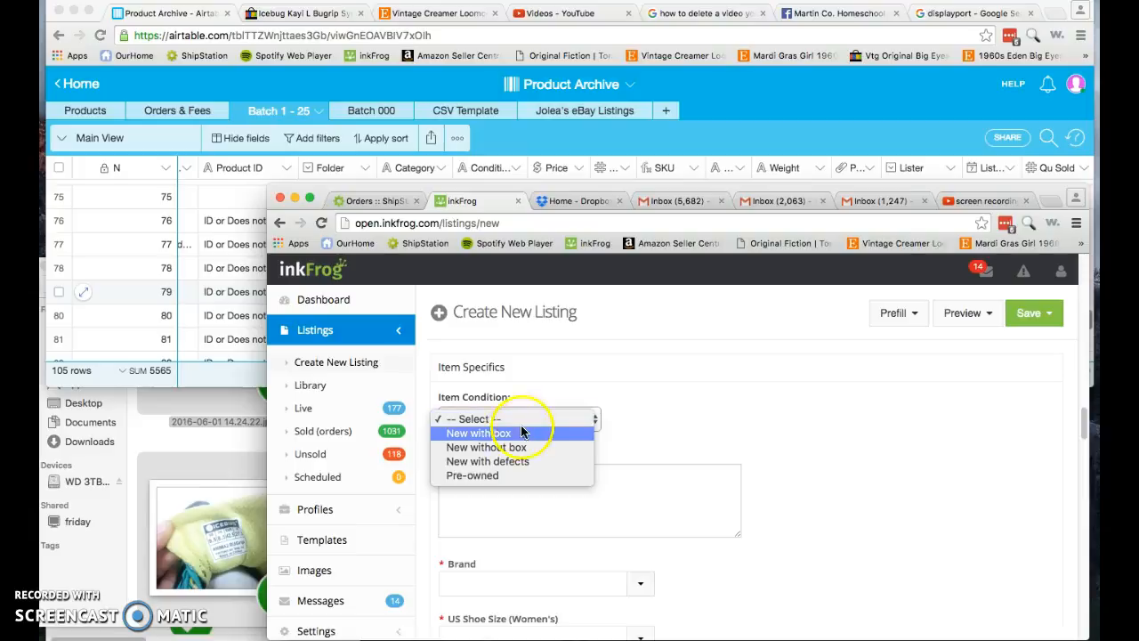
{"action": "left_click", "coordinate": [526, 475]}
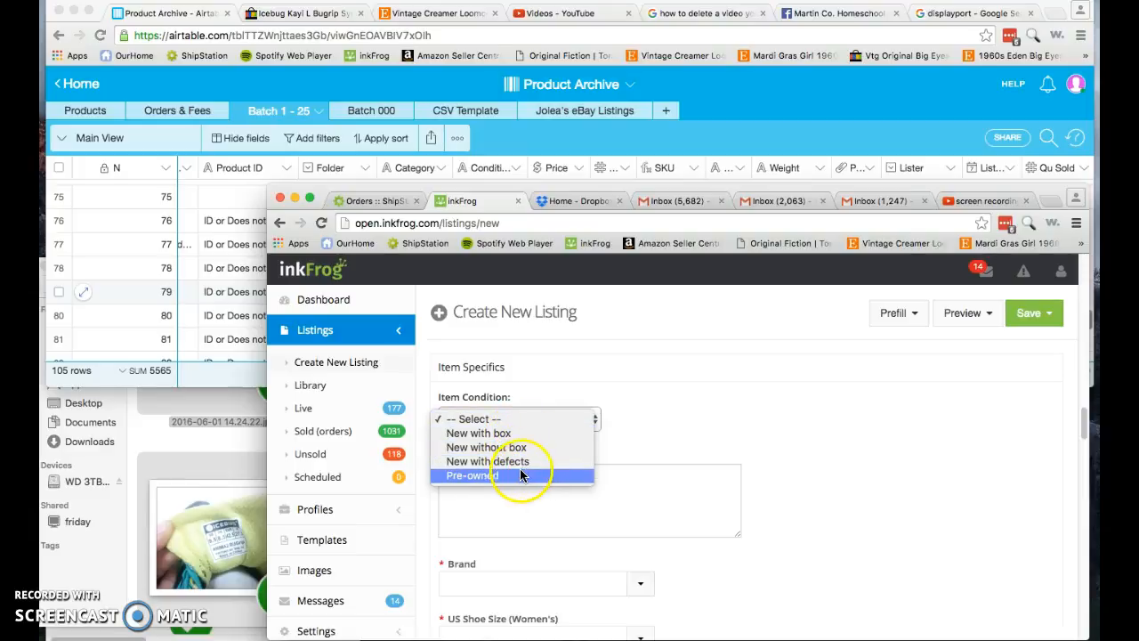
- Review the shoe photos in the Finder folder and set the listing's Item Condition to New without box
{"action": "left_click", "coordinate": [149, 449]}
{"action": "scroll", "coordinate": [153, 449], "scroll_direction": "down", "scroll_amount": 5}
{"action": "scroll", "coordinate": [153, 448], "scroll_direction": "up", "scroll_amount": 8}
{"action": "scroll", "coordinate": [153, 447], "scroll_direction": "down", "scroll_amount": 3}
{"action": "scroll", "coordinate": [153, 448], "scroll_direction": "up", "scroll_amount": 3}
{"action": "left_click", "coordinate": [533, 418]}
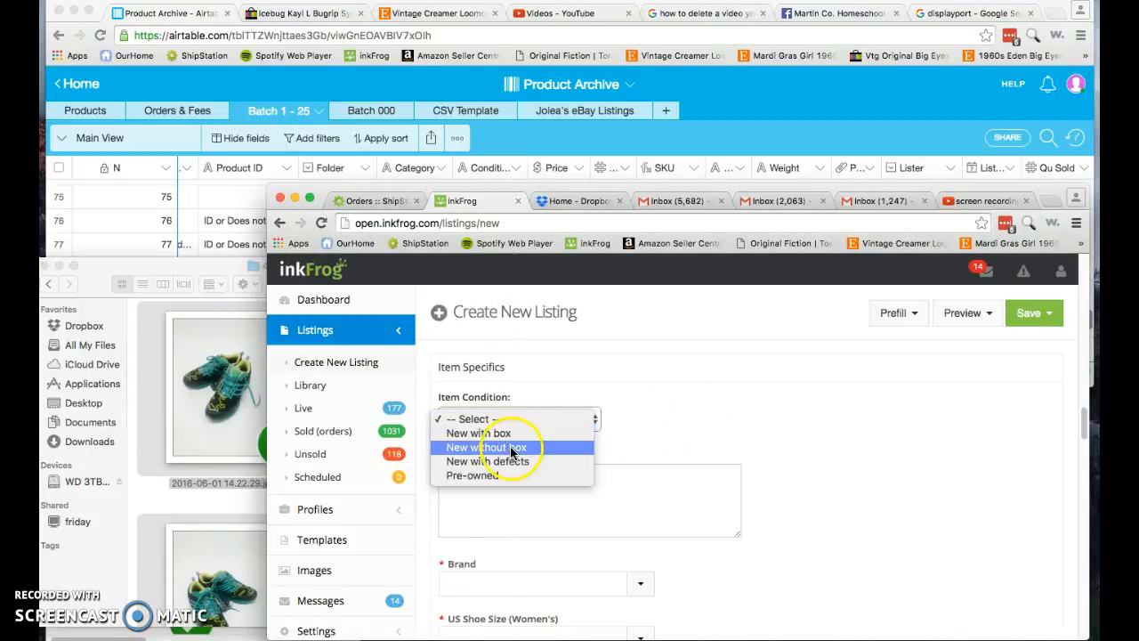
{"action": "left_click", "coordinate": [511, 448]}
- Look up the brand in record 79's Title in Airtable and set the listing's Brand to Icebug
{"action": "scroll", "coordinate": [727, 429], "scroll_direction": "down", "scroll_amount": 3}
{"action": "scroll", "coordinate": [726, 429], "scroll_direction": "down", "scroll_amount": 2}
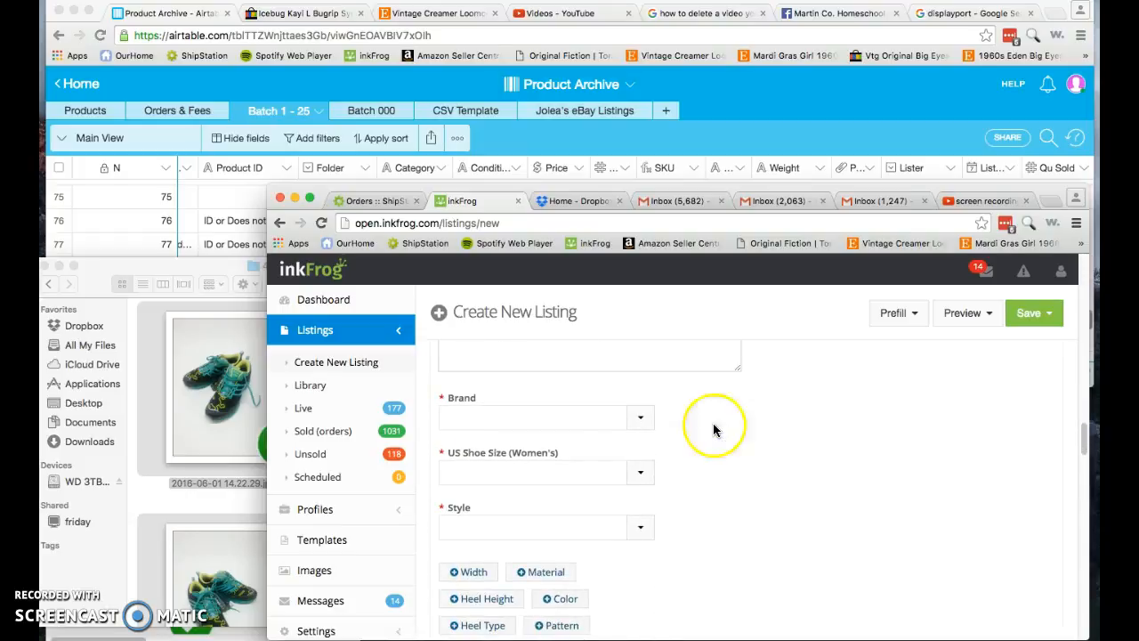
{"action": "left_click", "coordinate": [457, 154]}
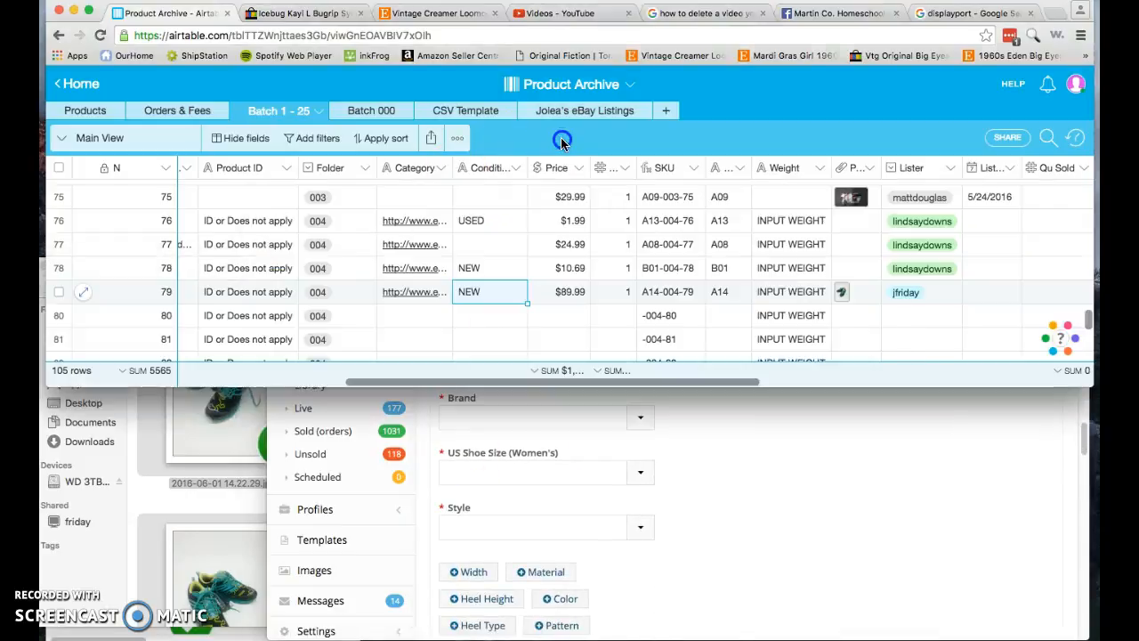
{"action": "left_click_drag", "start_coordinate": [372, 383], "coordinate": [224, 399]}
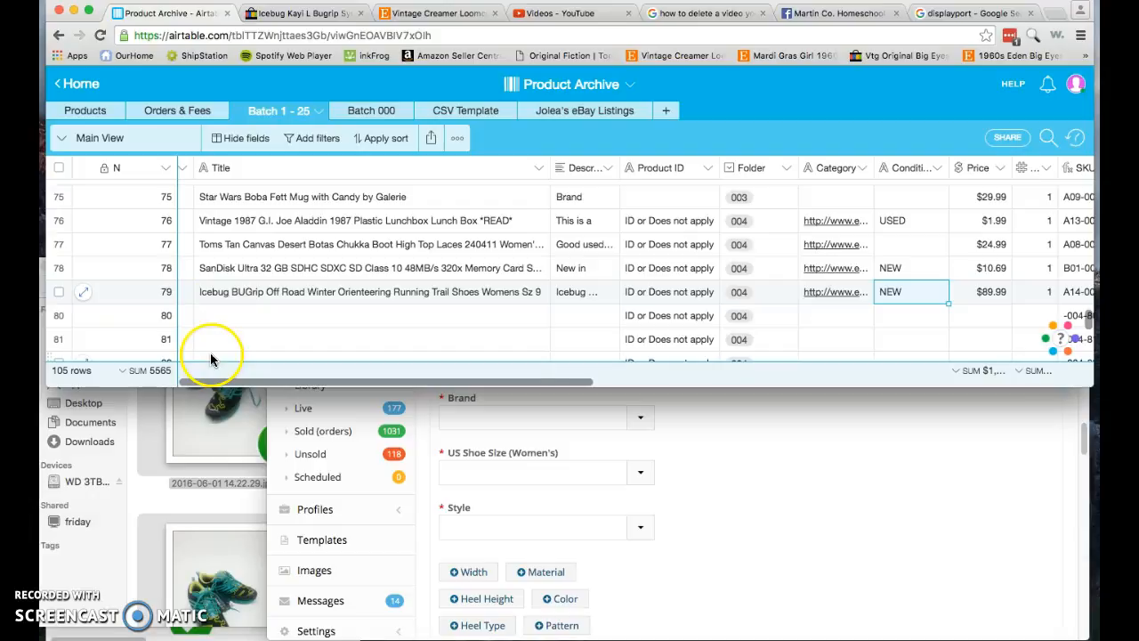
{"action": "left_click", "coordinate": [506, 433]}
{"action": "left_click", "coordinate": [501, 421]}
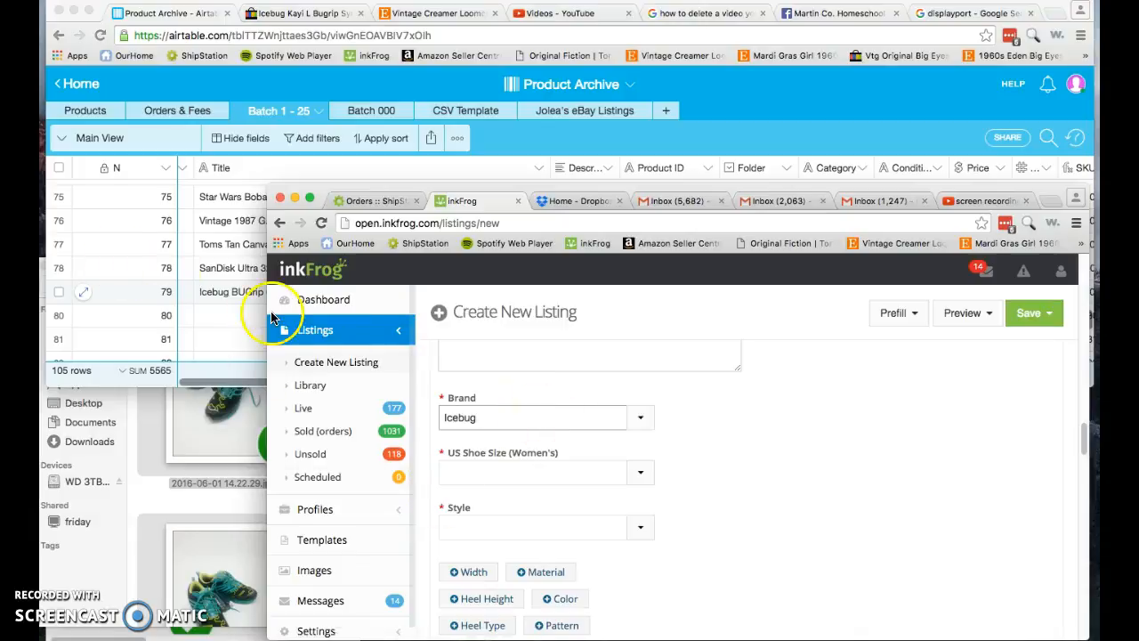
- Look up the size in record 79's Title in Airtable and set US Shoe Size (Women's) to 9
{"action": "double_click", "coordinate": [245, 296]}
{"action": "left_click_drag", "start_coordinate": [269, 296], "coordinate": [523, 298]}
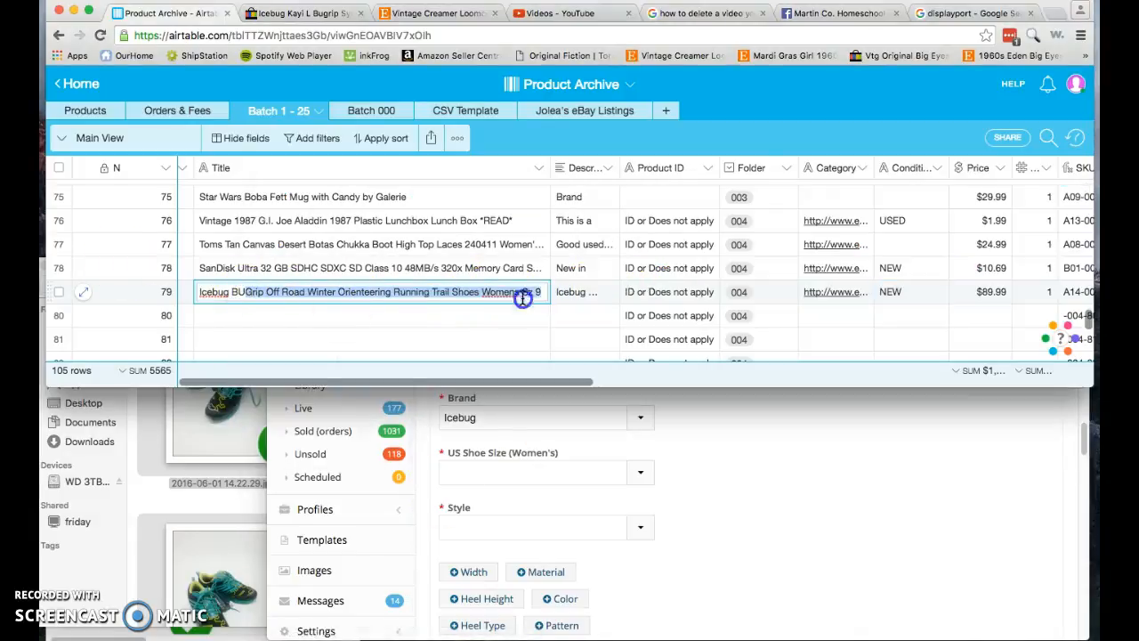
{"action": "triple_click", "coordinate": [375, 298]}
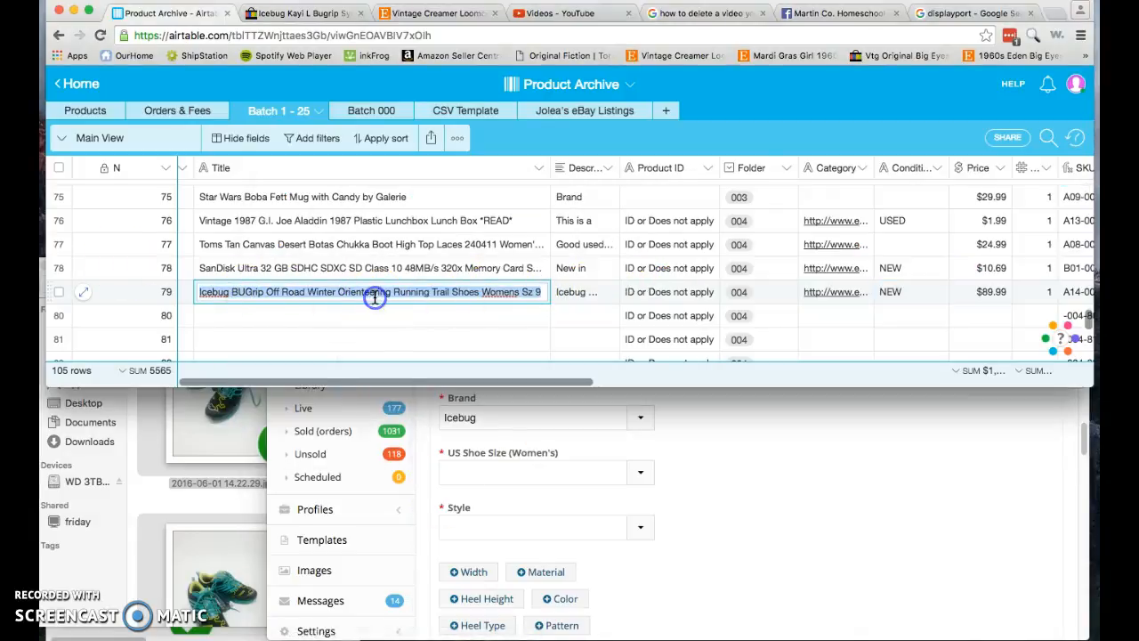
{"action": "left_click", "coordinate": [380, 292]}
{"action": "left_click", "coordinate": [540, 296]}
{"action": "left_click", "coordinate": [488, 472]}
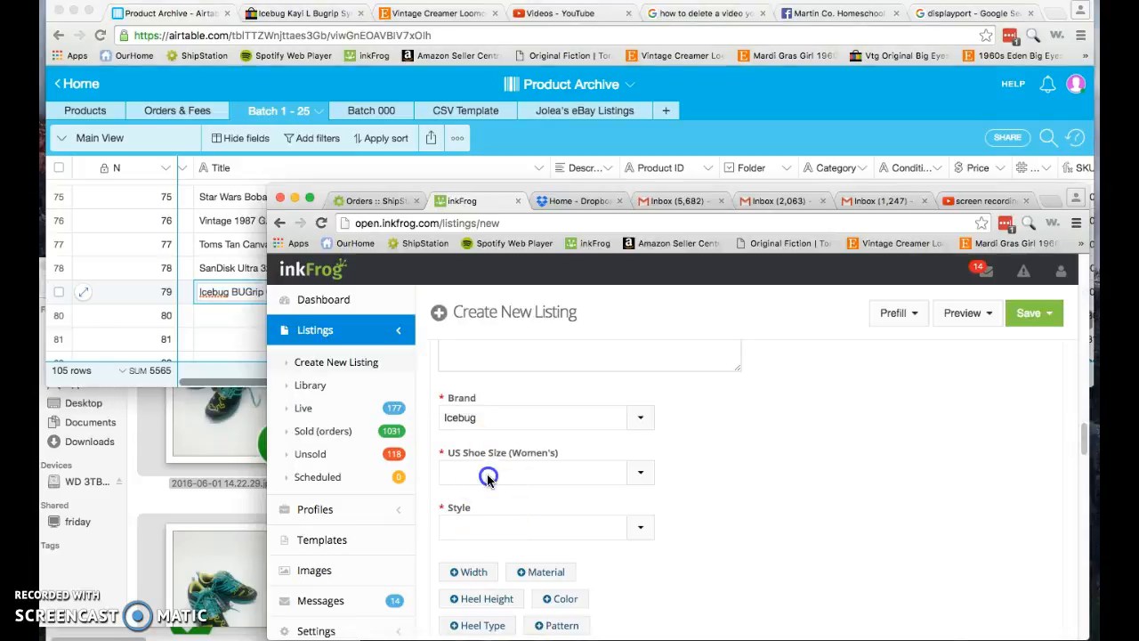
{"action": "left_click", "coordinate": [643, 474]}
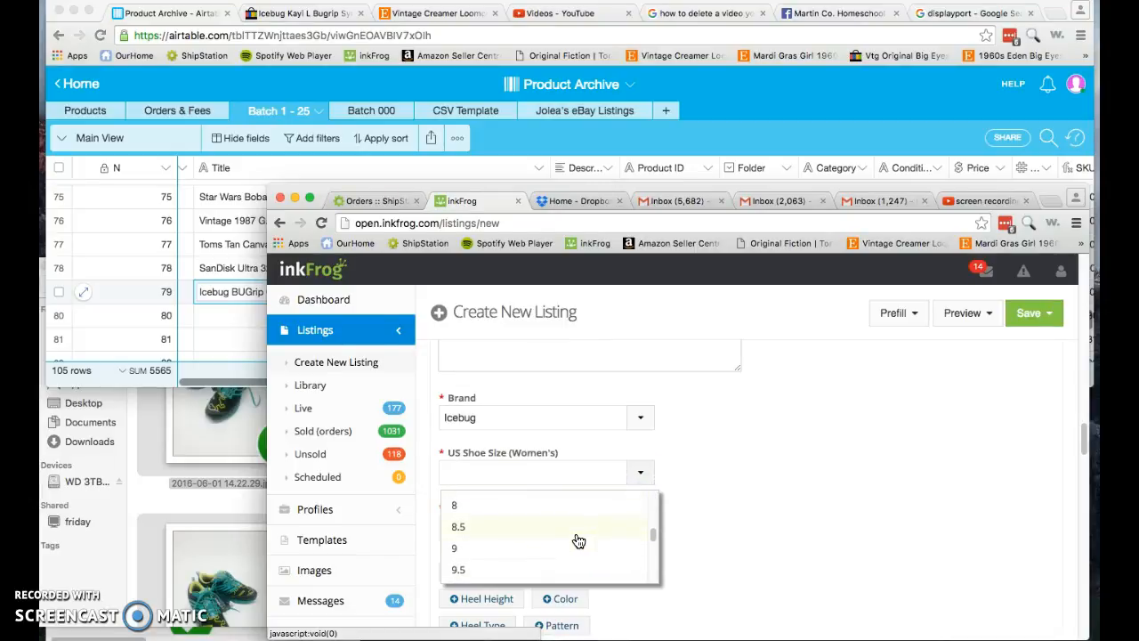
{"action": "left_click", "coordinate": [467, 545]}
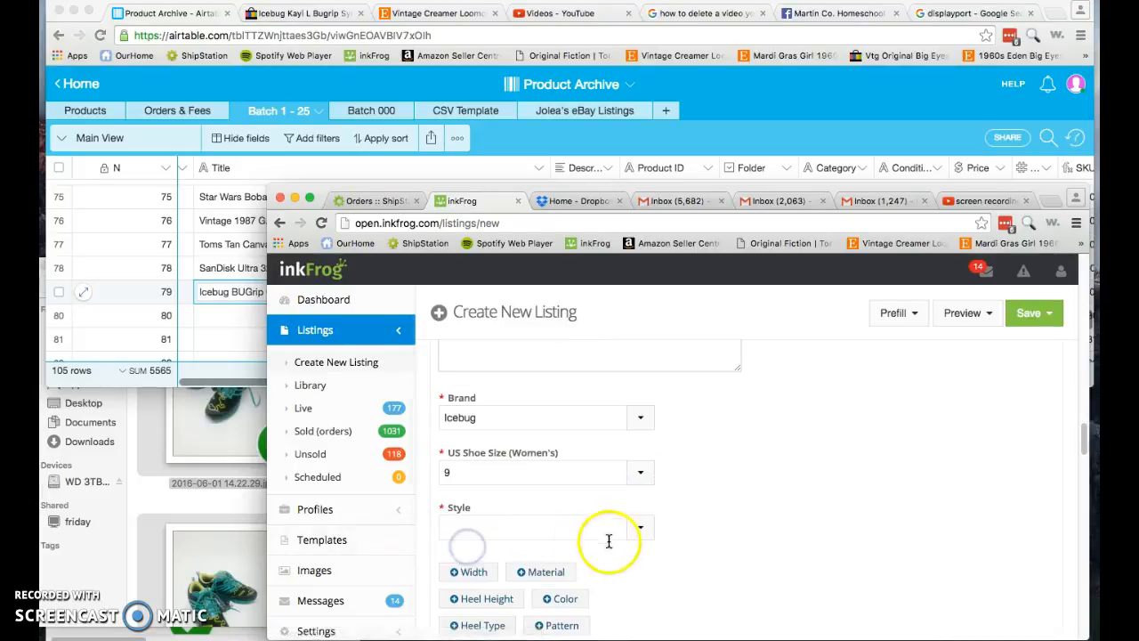
- Set the listing's Style item specific to Running, Cross Training
{"action": "left_click", "coordinate": [640, 531]}
{"action": "scroll", "coordinate": [641, 534], "scroll_direction": "down", "scroll_amount": 2}
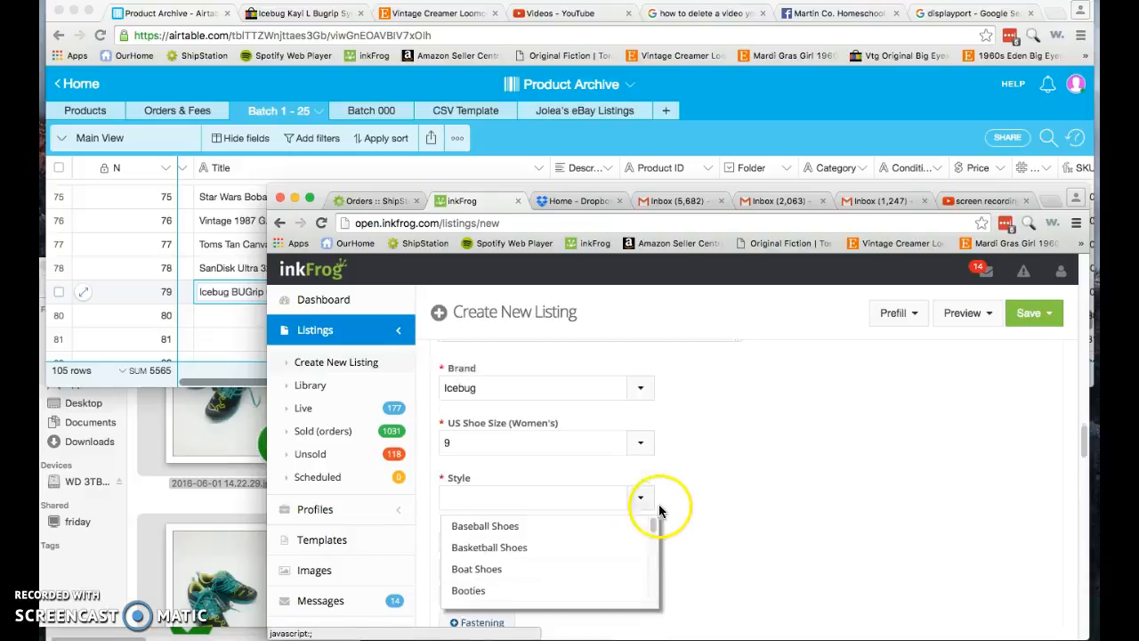
{"action": "left_click", "coordinate": [657, 463]}
{"action": "left_click_drag", "start_coordinate": [657, 464], "coordinate": [650, 519]}
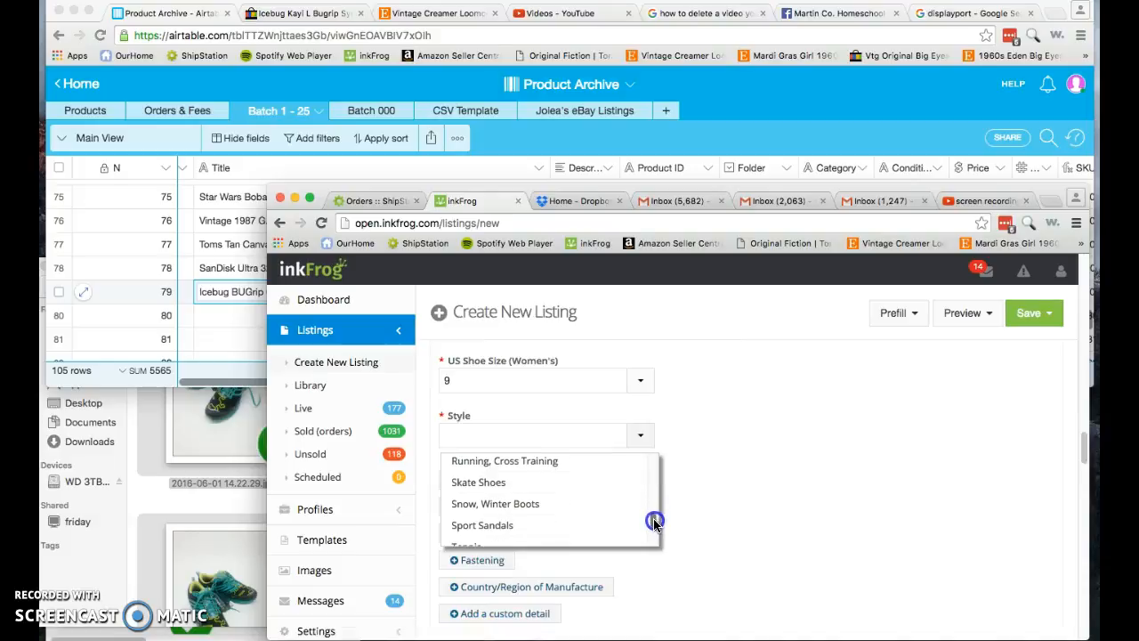
{"action": "left_click", "coordinate": [490, 466]}
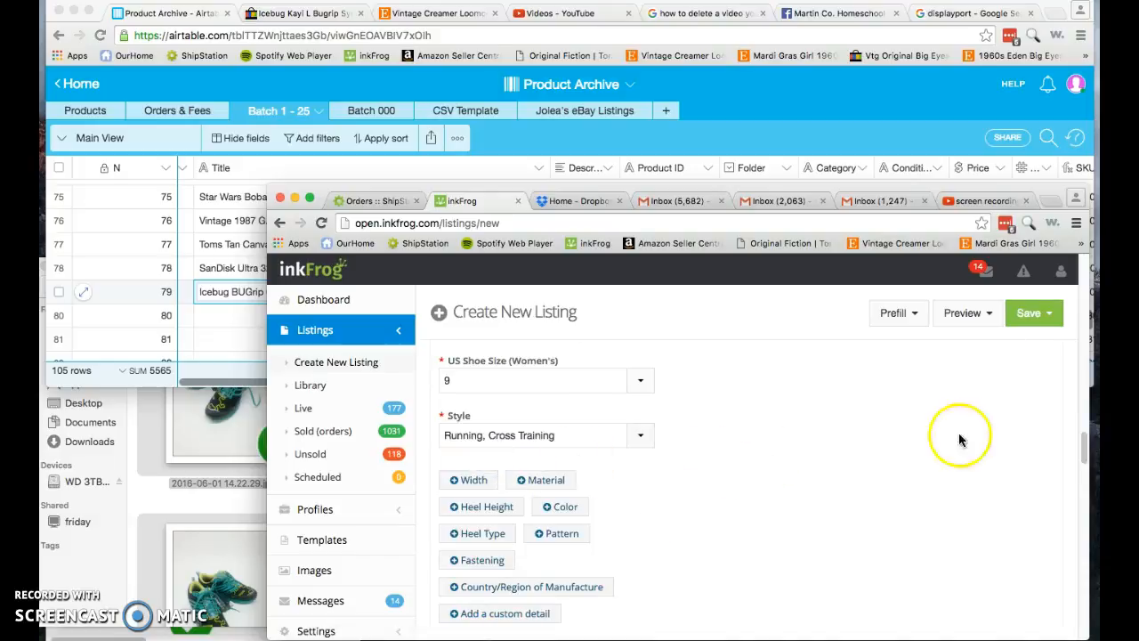
- Look up record 79's Price in Airtable and set the inkFrog listing's Price to 89.99
{"action": "left_click_drag", "start_coordinate": [1090, 454], "coordinate": [1084, 522]}
{"action": "left_click", "coordinate": [584, 133]}
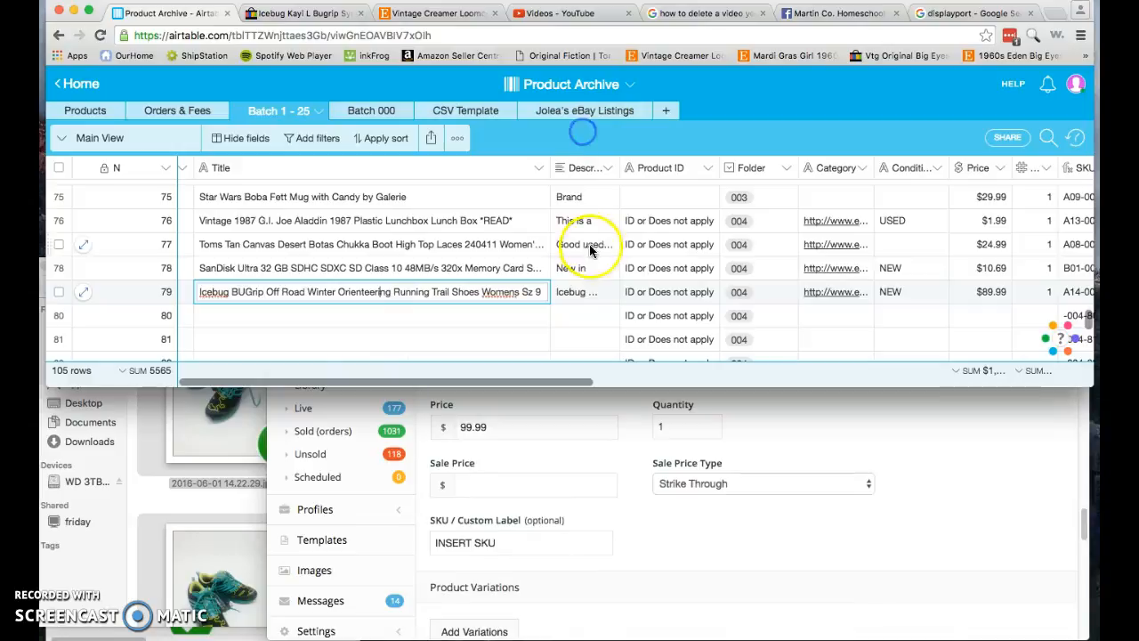
{"action": "left_click", "coordinate": [893, 294]}
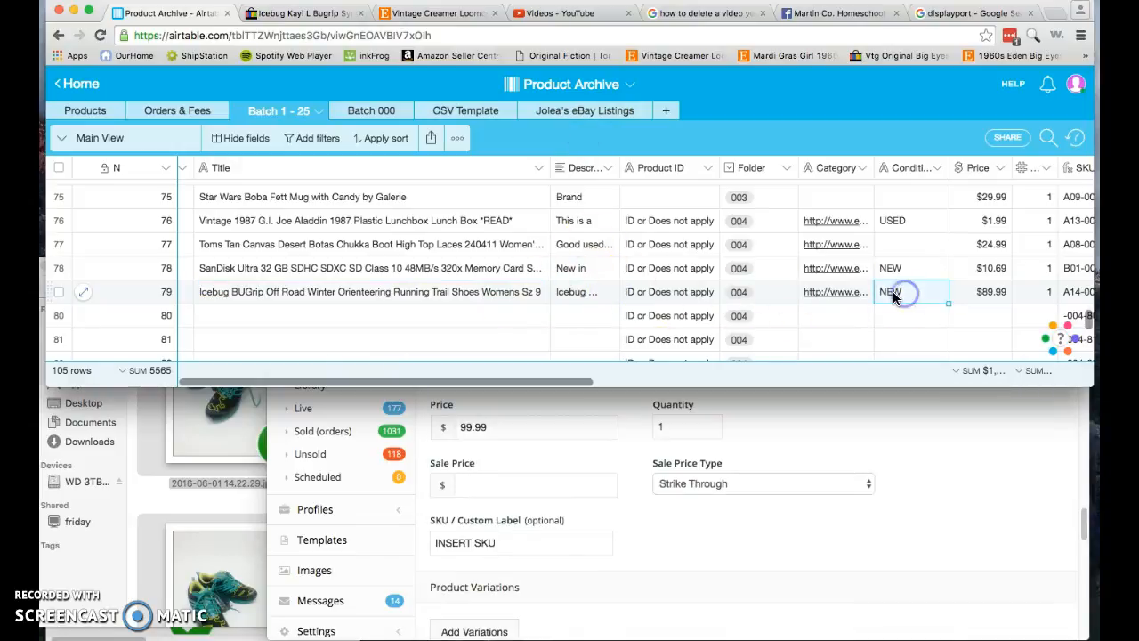
{"action": "key", "text": "Right"}
{"action": "key", "text": "Right"}
{"action": "key", "text": "Right"}
{"action": "key", "text": "Right"}
{"action": "key", "text": "Right"}
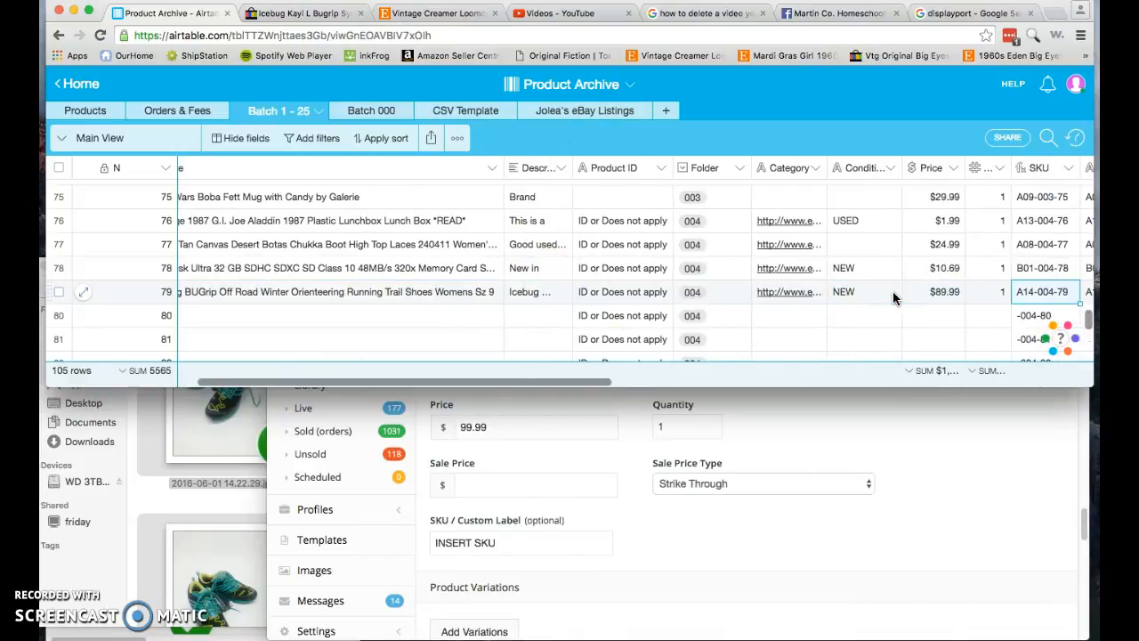
{"action": "key", "text": "Left"}
{"action": "key", "text": "Left"}
{"action": "key", "text": "Left"}
{"action": "key", "text": "Left"}
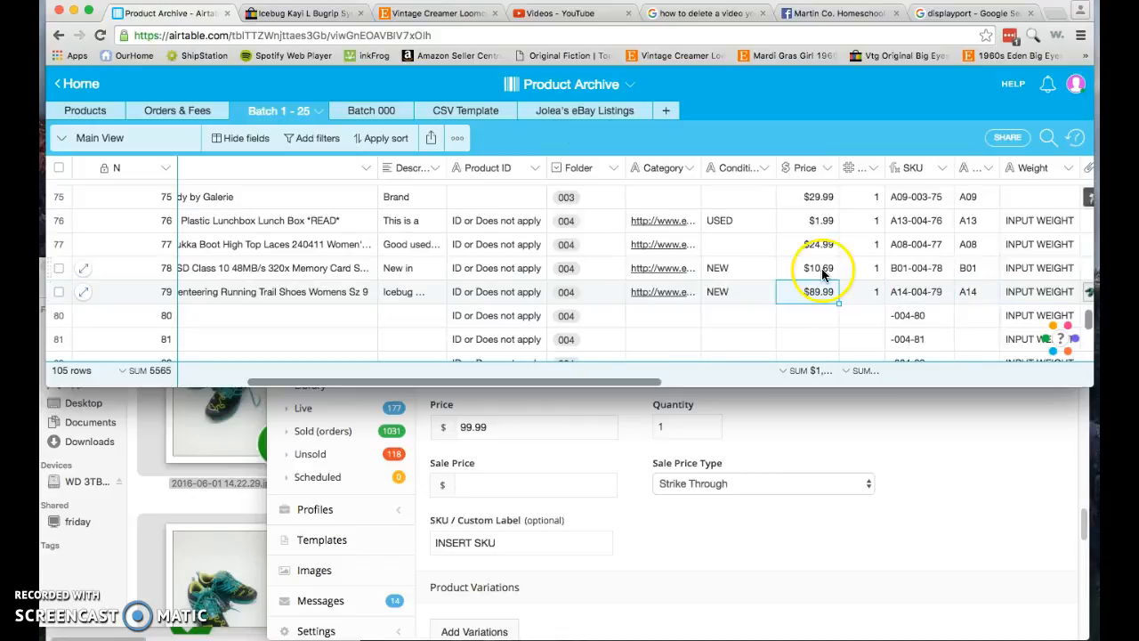
{"action": "left_click", "coordinate": [467, 434]}
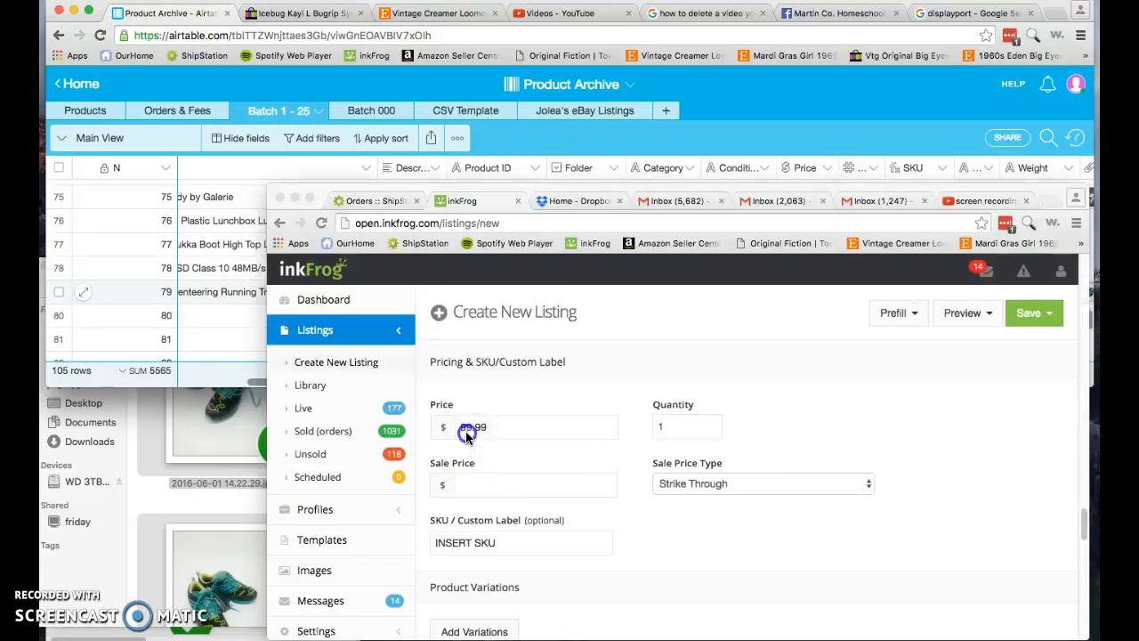
{"action": "left_click", "coordinate": [464, 418]}
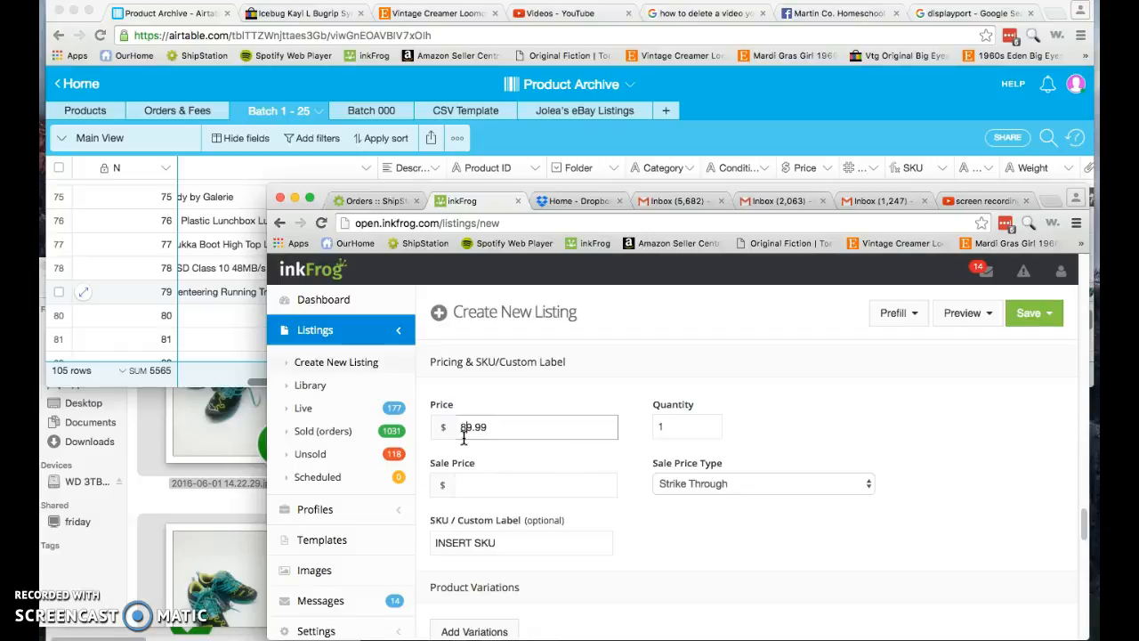
{"action": "key", "text": "Tab"}
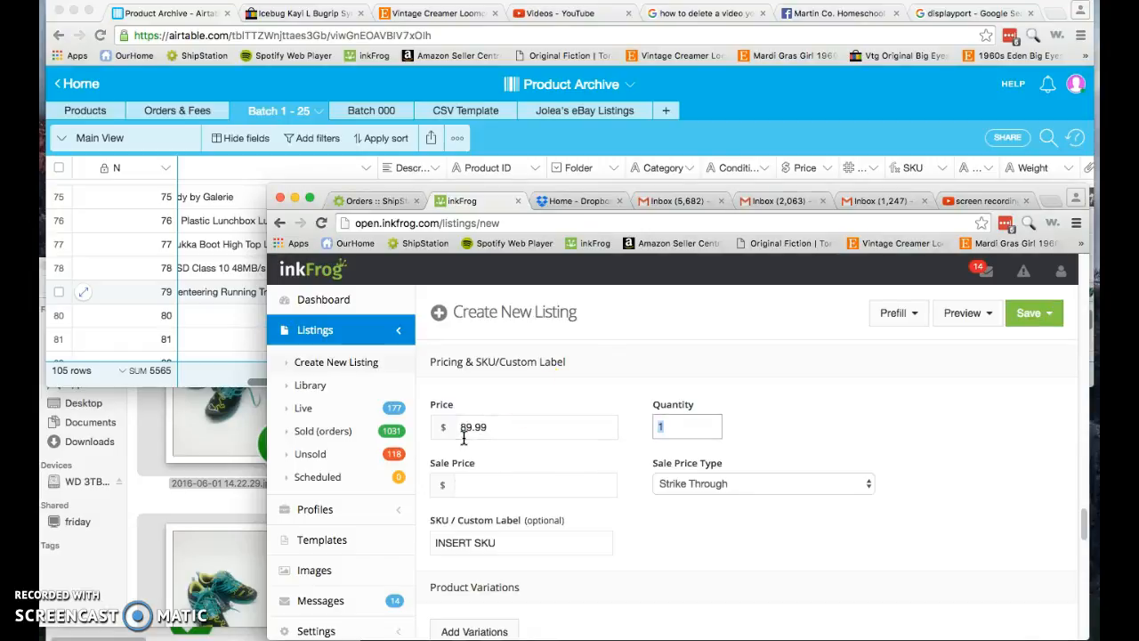
- Copy record 79's SKU from Airtable and replace the INSERT SKU placeholder in the listing's custom label with A14-004-79
{"action": "left_click", "coordinate": [720, 129]}
{"action": "left_click", "coordinate": [927, 298]}
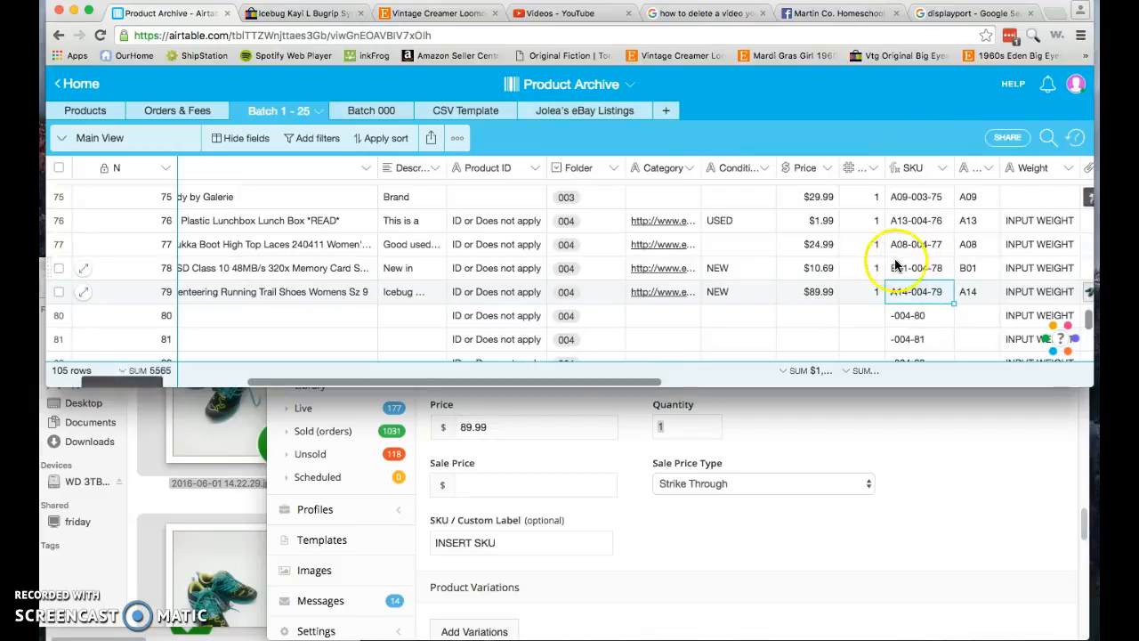
{"action": "key", "text": "super+c"}
{"action": "left_click", "coordinate": [527, 543]}
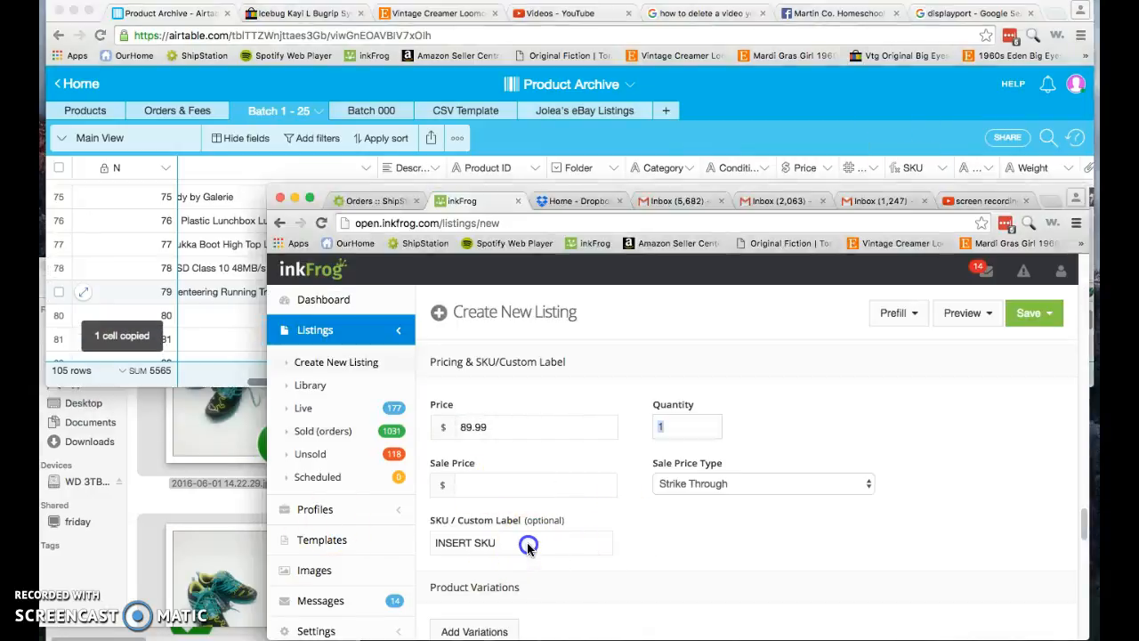
{"action": "triple_click", "coordinate": [526, 543]}
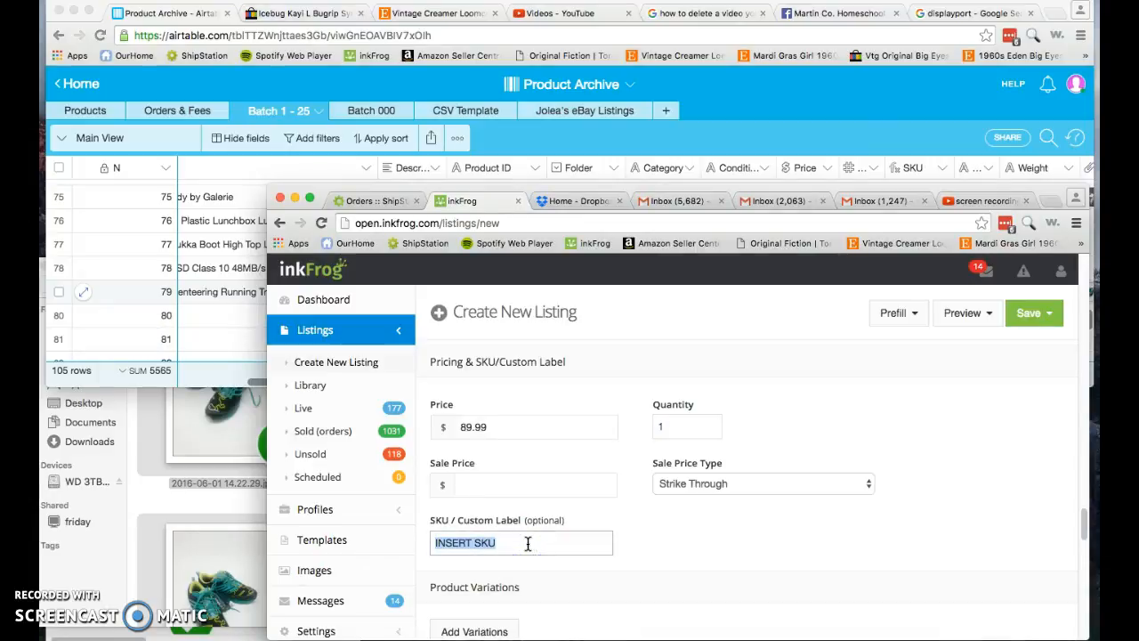
{"action": "key", "text": "super+v"}
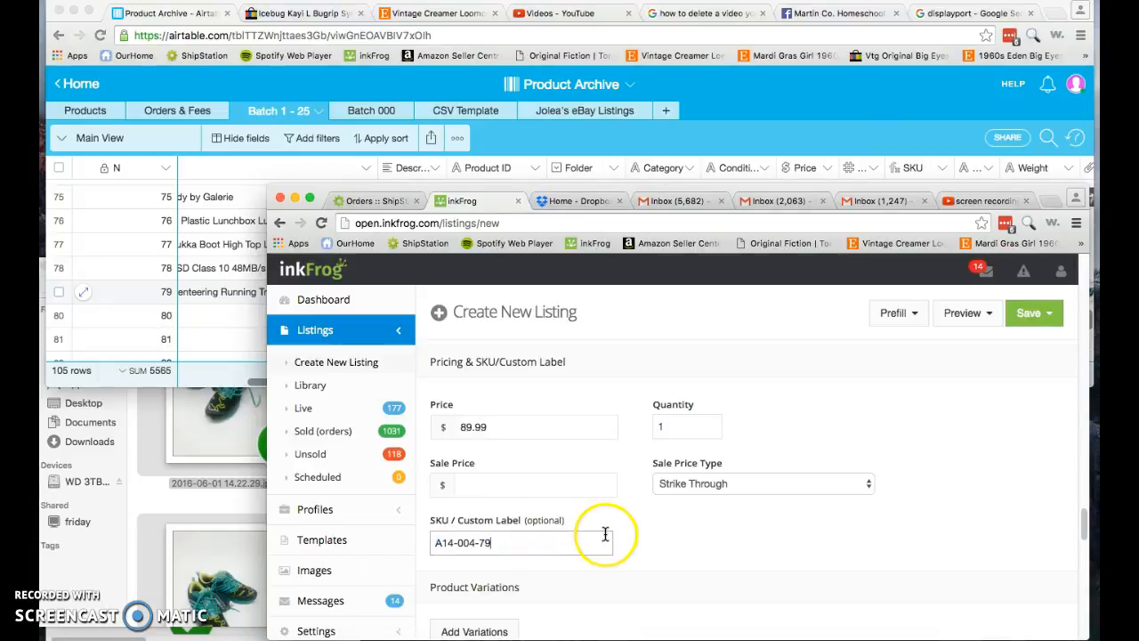
- Find the listing's package dimensions and weight section in inkFrog and check record 79's Weight field in Airtable
{"action": "scroll", "coordinate": [610, 534], "scroll_direction": "down", "scroll_amount": 3}
{"action": "scroll", "coordinate": [612, 531], "scroll_direction": "down", "scroll_amount": 5}
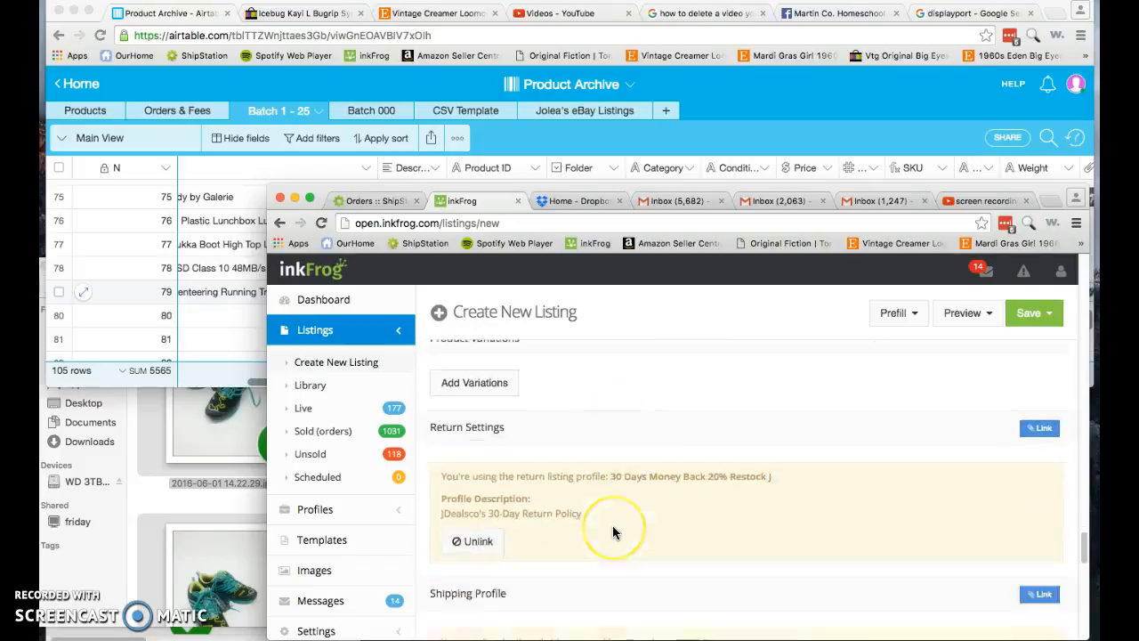
{"action": "scroll", "coordinate": [611, 531], "scroll_direction": "up", "scroll_amount": 2}
{"action": "scroll", "coordinate": [610, 531], "scroll_direction": "up", "scroll_amount": 2}
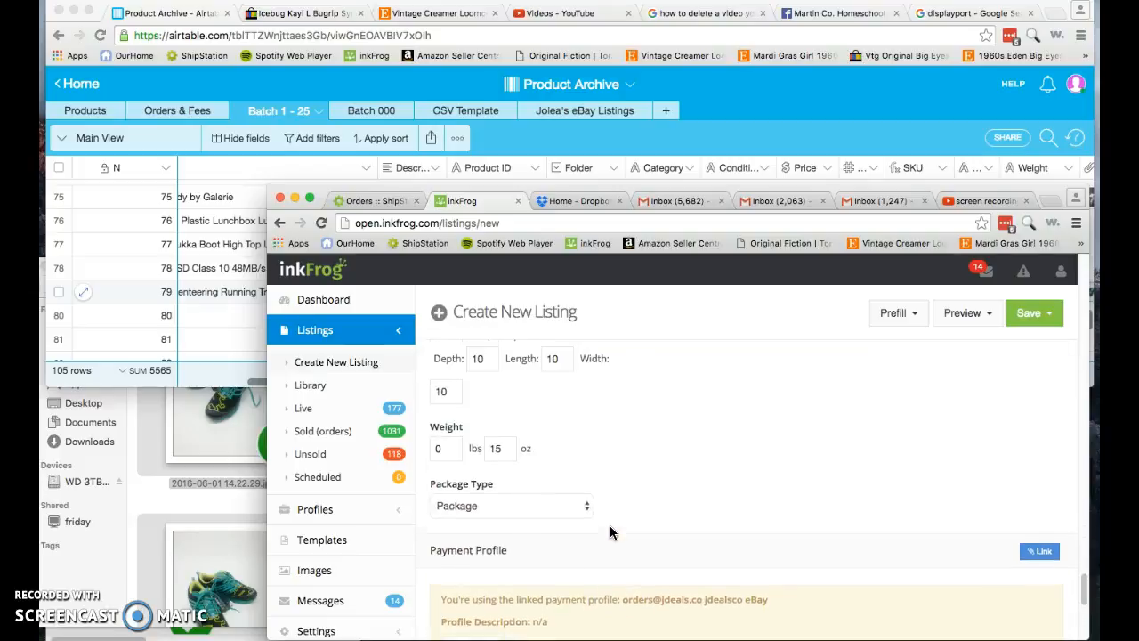
{"action": "left_click", "coordinate": [851, 124]}
{"action": "left_click_drag", "start_coordinate": [639, 382], "coordinate": [797, 382]}
{"action": "left_click", "coordinate": [641, 222]}
{"action": "left_click", "coordinate": [612, 299]}
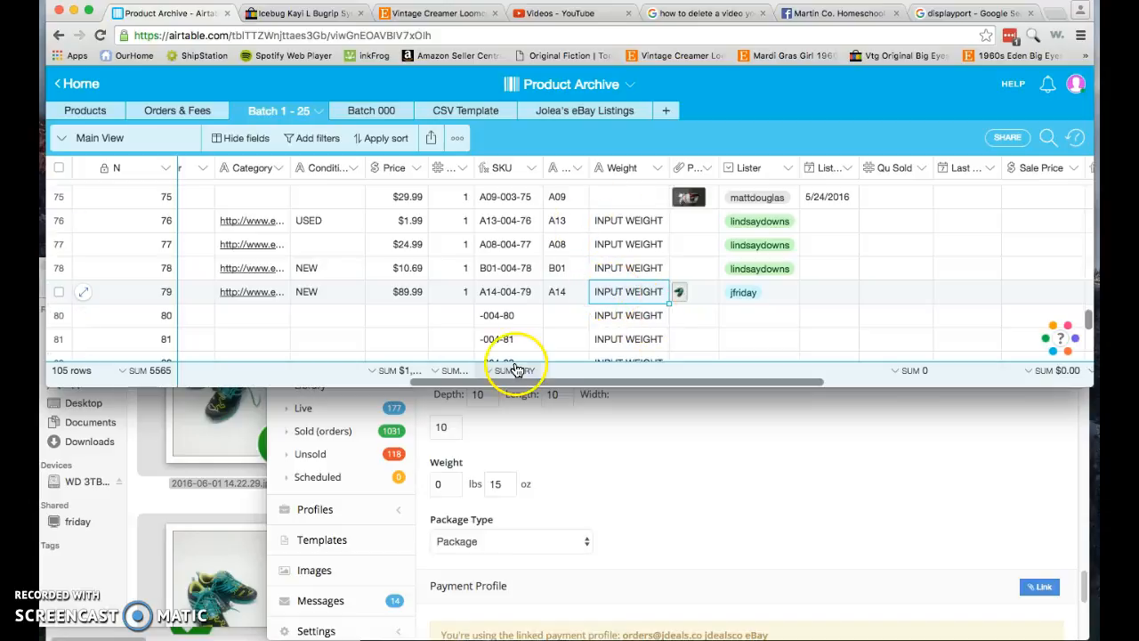
- Open the package label photo 2016-06-01 14.27.03.jpg from folder 4 in Finder to read the weight and dimensions
{"action": "left_click", "coordinate": [224, 492]}
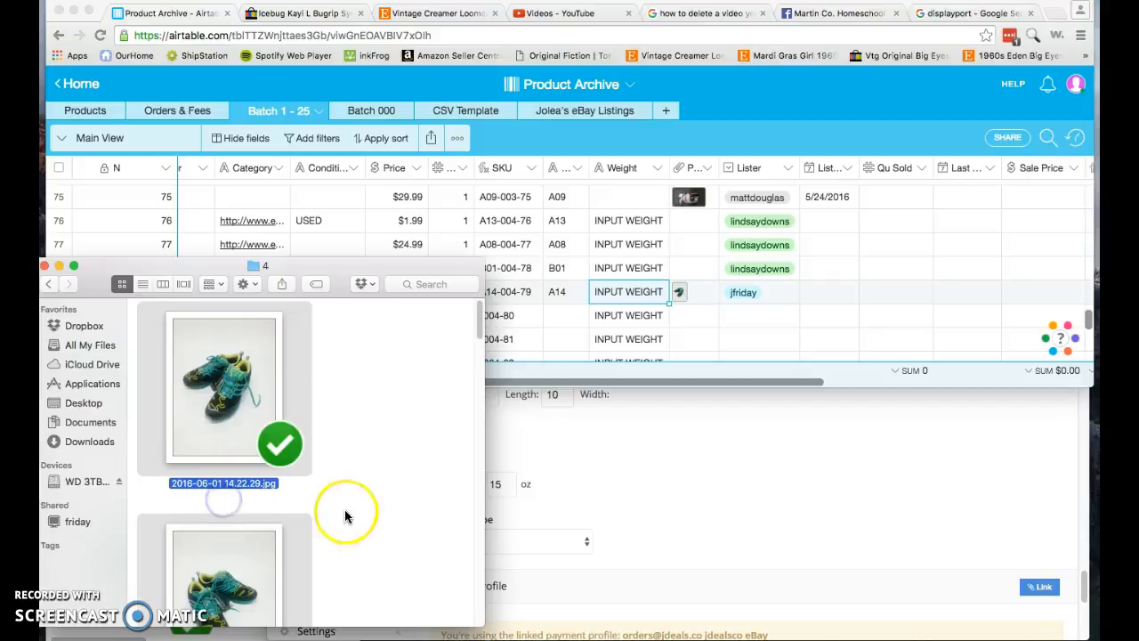
{"action": "scroll", "coordinate": [344, 509], "scroll_direction": "down", "scroll_amount": 5}
{"action": "scroll", "coordinate": [339, 510], "scroll_direction": "down", "scroll_amount": 5}
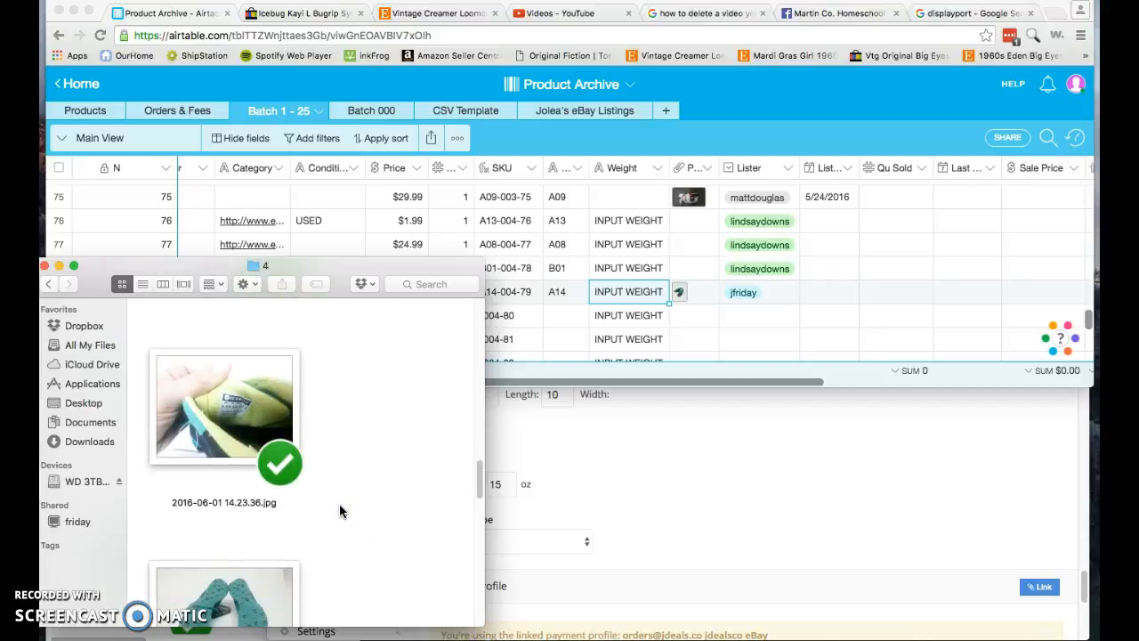
{"action": "left_click", "coordinate": [244, 523]}
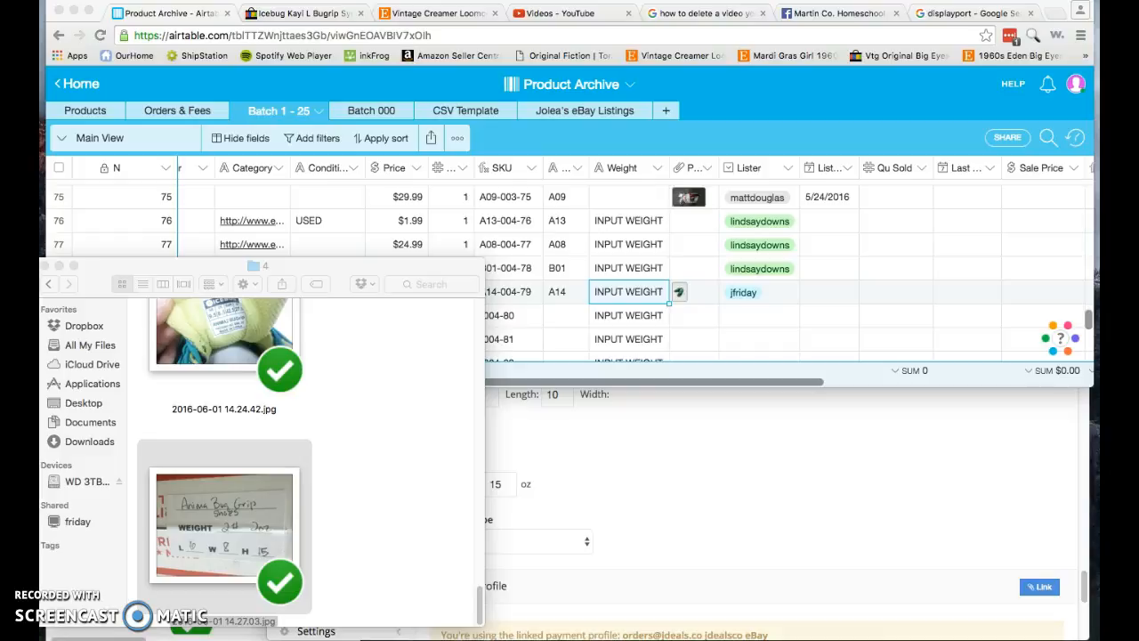
{"action": "left_click_drag", "start_coordinate": [797, 80], "coordinate": [532, 8]}
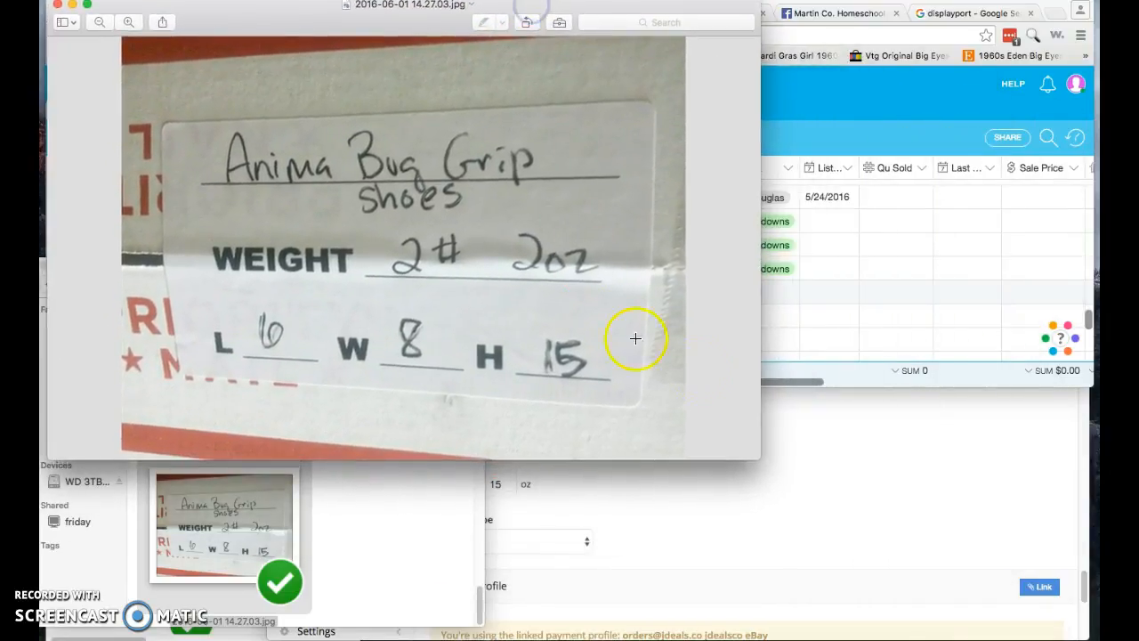
- Using the label photo, set the inkFrog listing's package dimensions to depth 6, length 8 and width 15 inches, and the weight's pounds to 2
{"action": "left_click", "coordinate": [877, 481]}
{"action": "left_click_drag", "start_coordinate": [522, 190], "coordinate": [522, 338]}
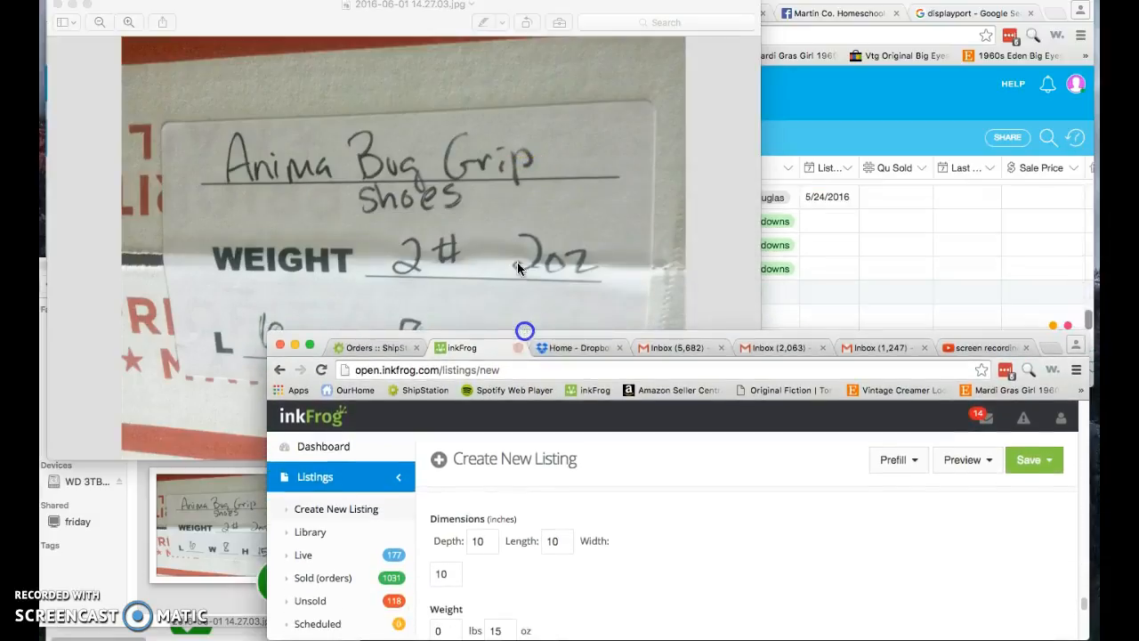
{"action": "left_click", "coordinate": [518, 263]}
{"action": "left_click_drag", "start_coordinate": [572, 460], "coordinate": [572, 347]}
{"action": "left_click", "coordinate": [765, 522]}
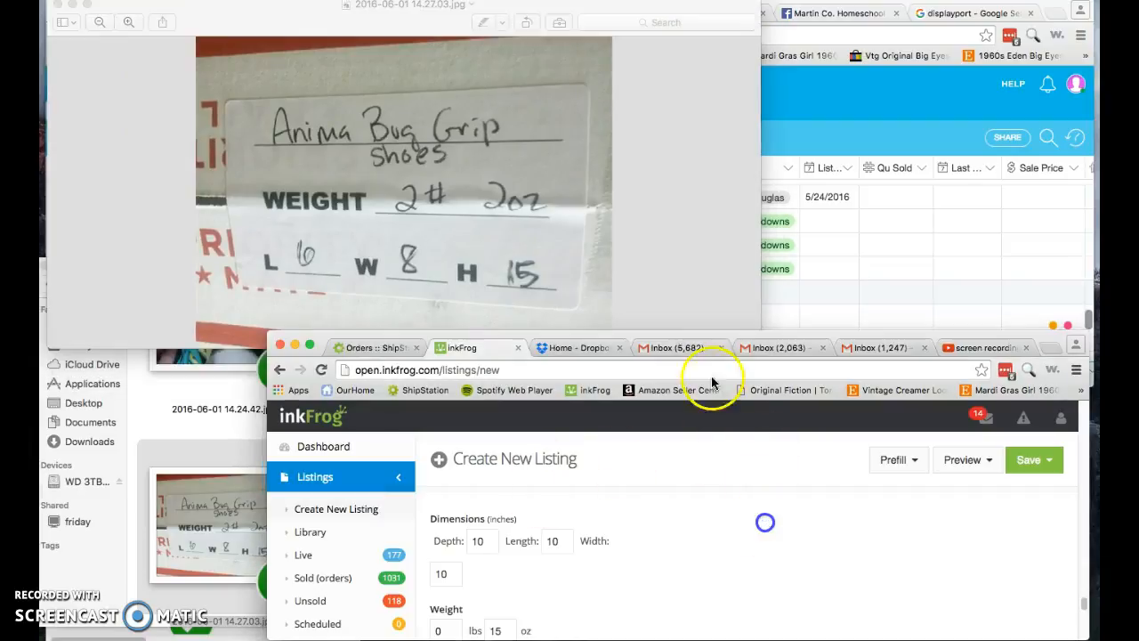
{"action": "left_click_drag", "start_coordinate": [712, 351], "coordinate": [712, 264]}
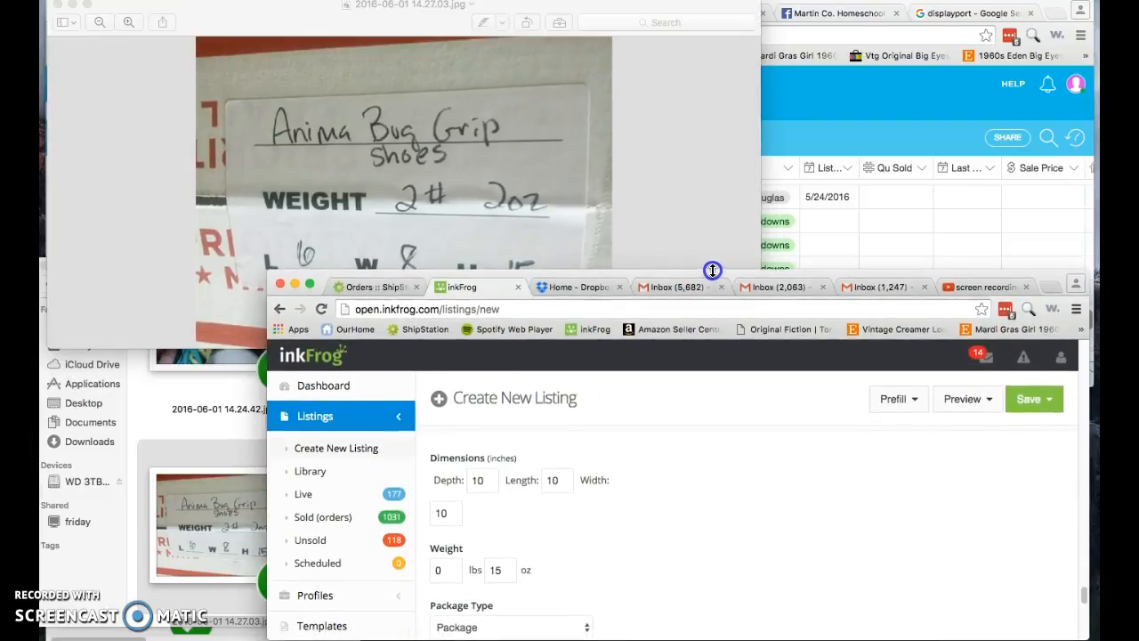
{"action": "left_click", "coordinate": [459, 189]}
{"action": "left_click", "coordinate": [616, 388]}
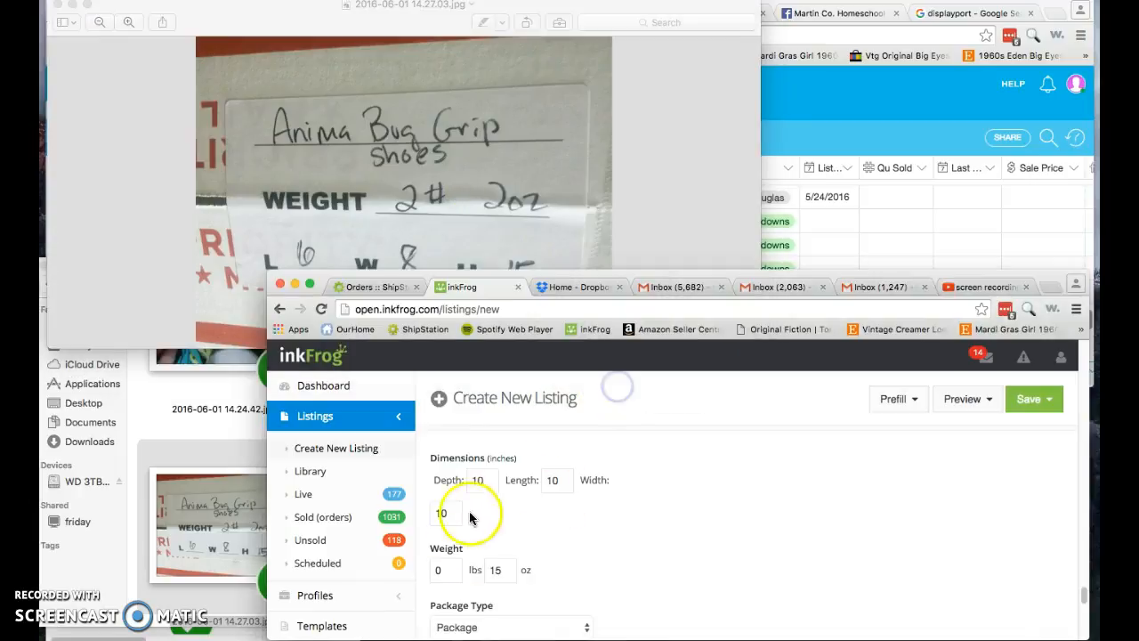
{"action": "left_click", "coordinate": [697, 239]}
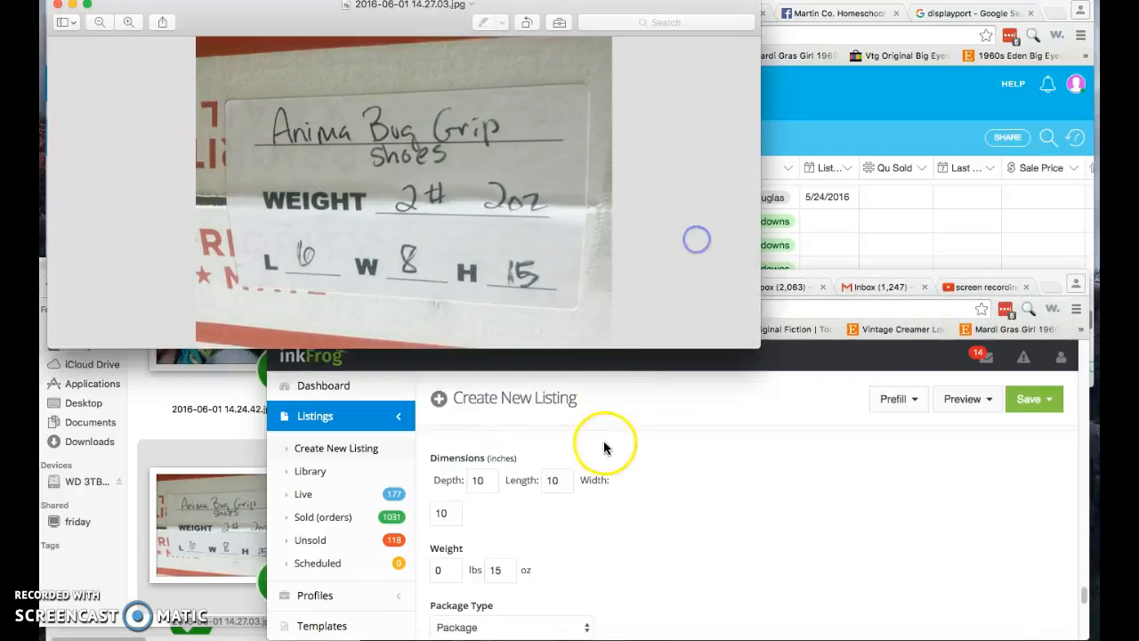
{"action": "left_click", "coordinate": [491, 486]}
{"action": "left_click_drag", "start_coordinate": [527, 276], "coordinate": [526, 304]}
{"action": "left_click_drag", "start_coordinate": [471, 508], "coordinate": [486, 518]}
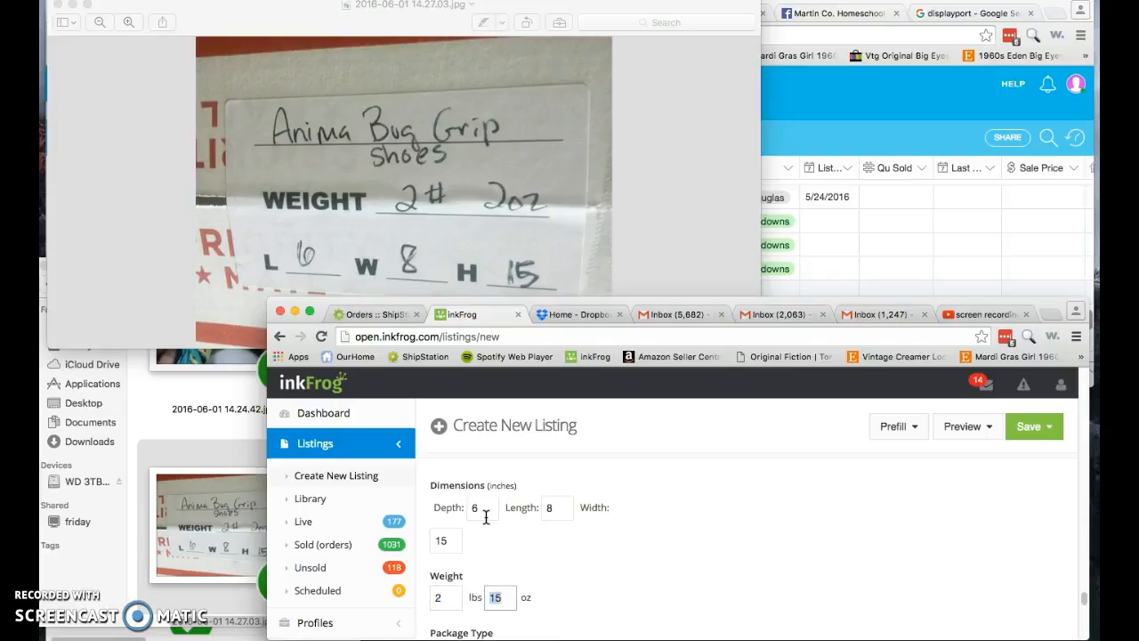
- Save the new inkFrog listing to the library without launching it
{"action": "scroll", "coordinate": [486, 518], "scroll_direction": "down", "scroll_amount": 3}
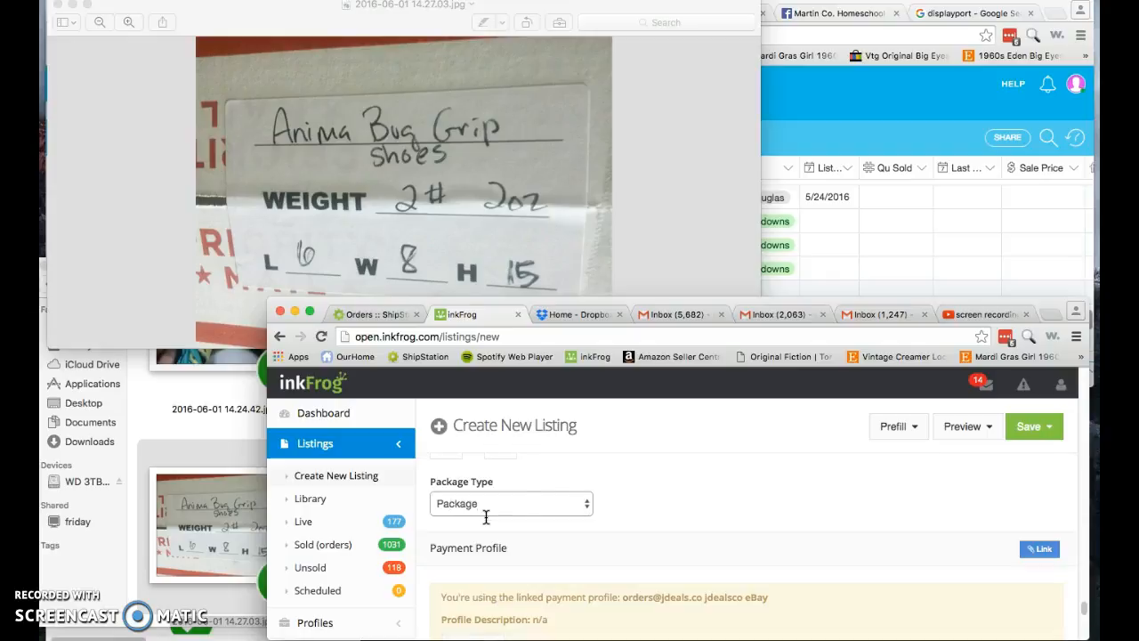
{"action": "left_click", "coordinate": [1035, 429]}
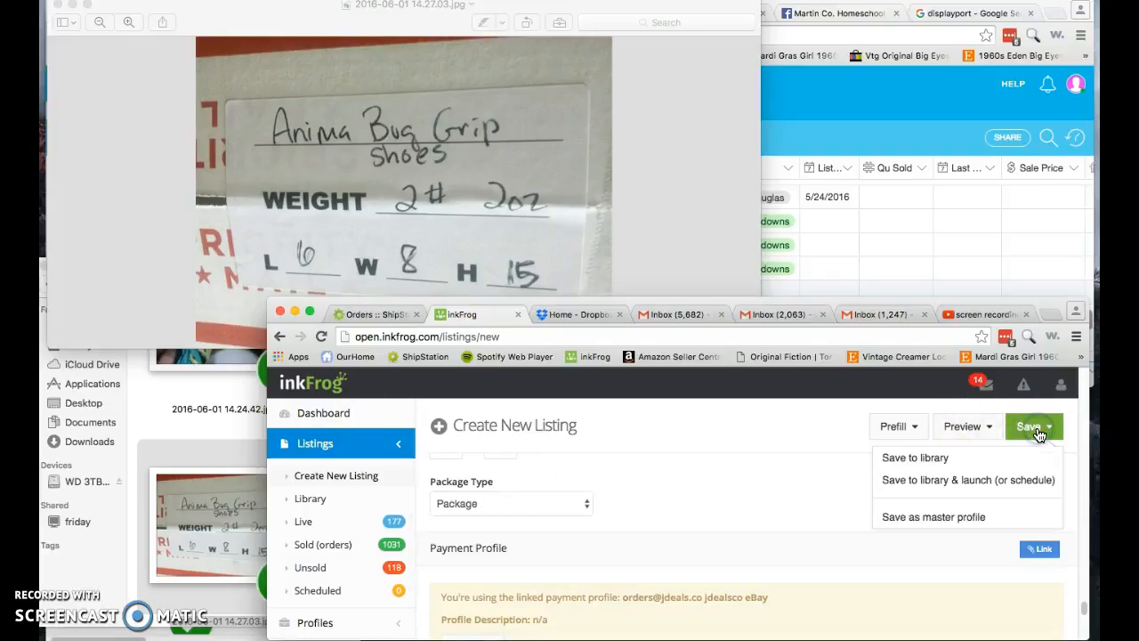
{"action": "left_click", "coordinate": [913, 459]}
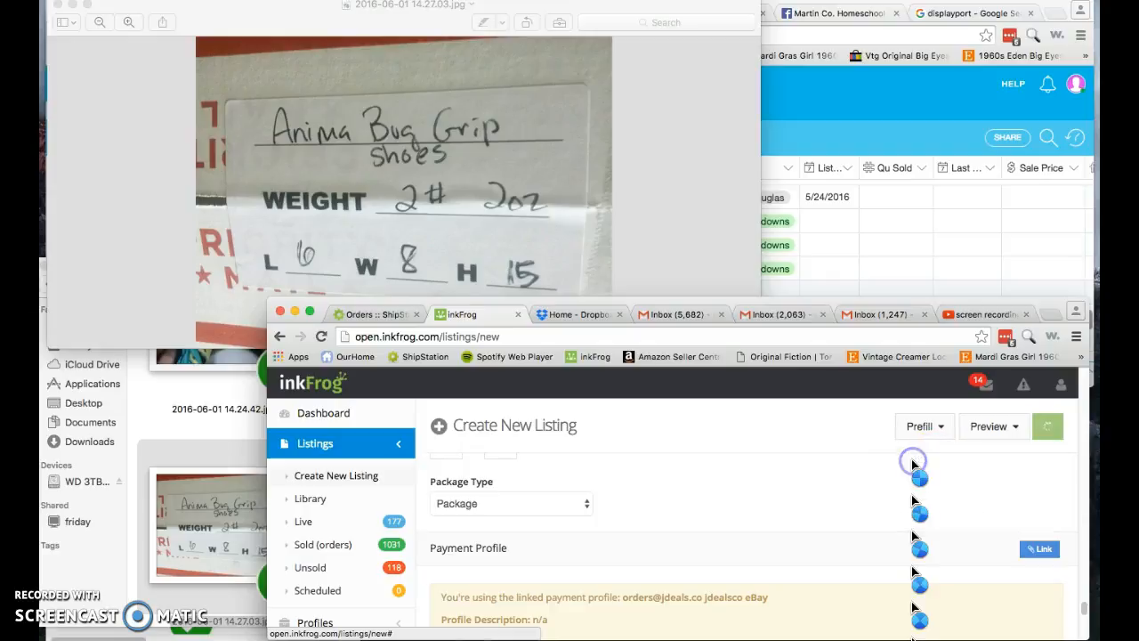
- Switch to Airtable and replace record 79's photo attachment with 2016-06-01 14.22.29.jpg from Finder folder 4
{"action": "left_click", "coordinate": [830, 267]}
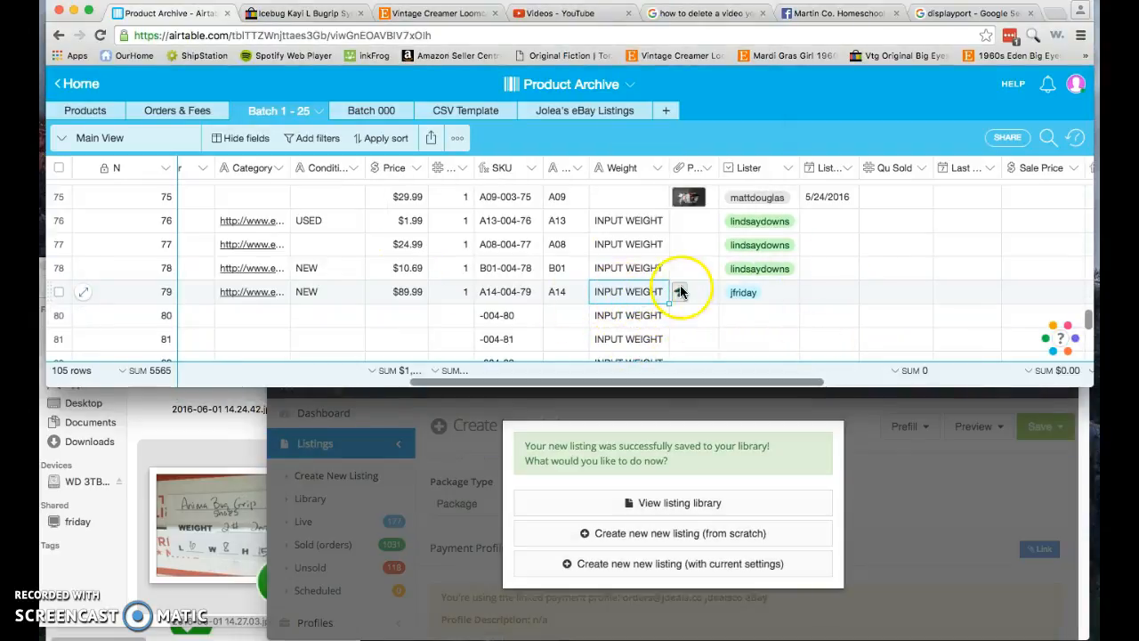
{"action": "left_click", "coordinate": [698, 293]}
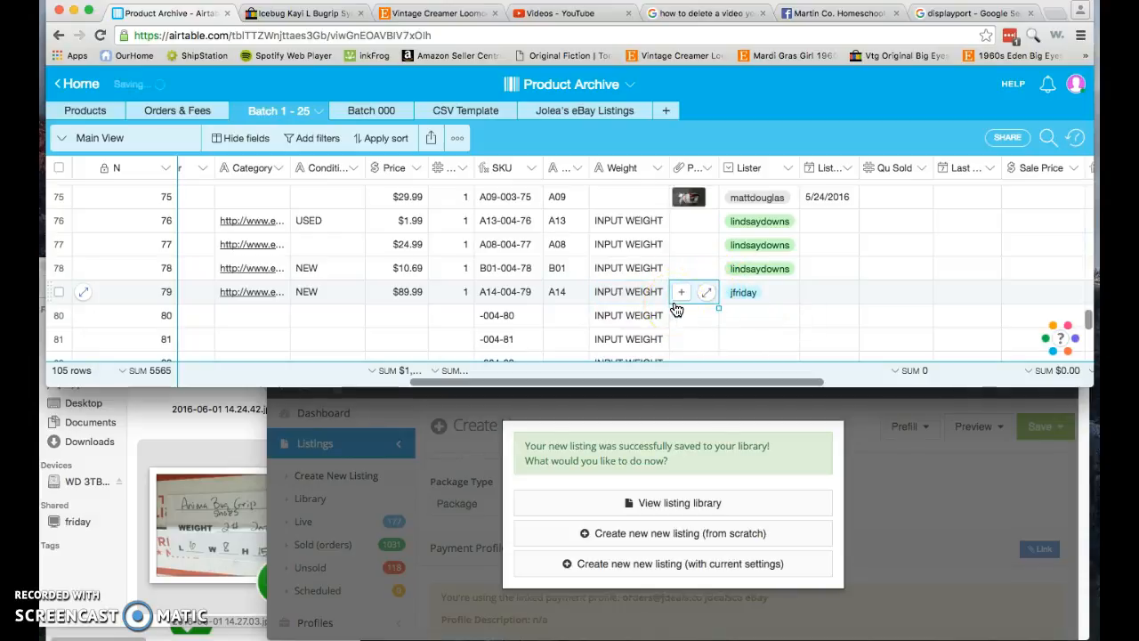
{"action": "left_click", "coordinate": [773, 300]}
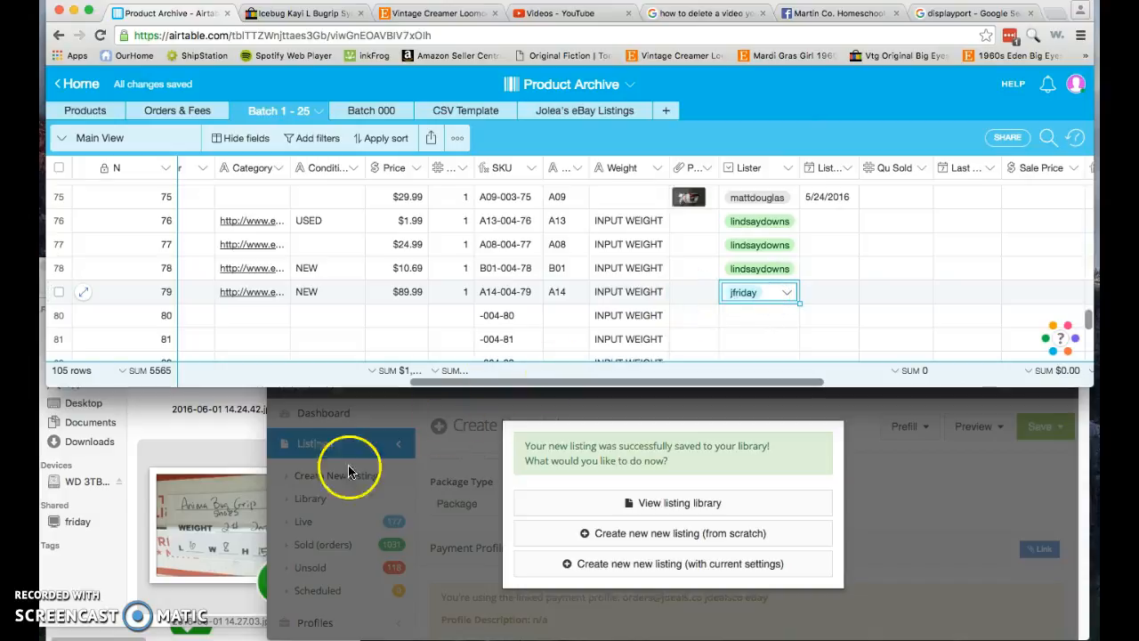
{"action": "left_click", "coordinate": [181, 503]}
{"action": "scroll", "coordinate": [223, 480], "scroll_direction": "up", "scroll_amount": 3}
{"action": "left_click_drag", "start_coordinate": [216, 394], "coordinate": [698, 294]}
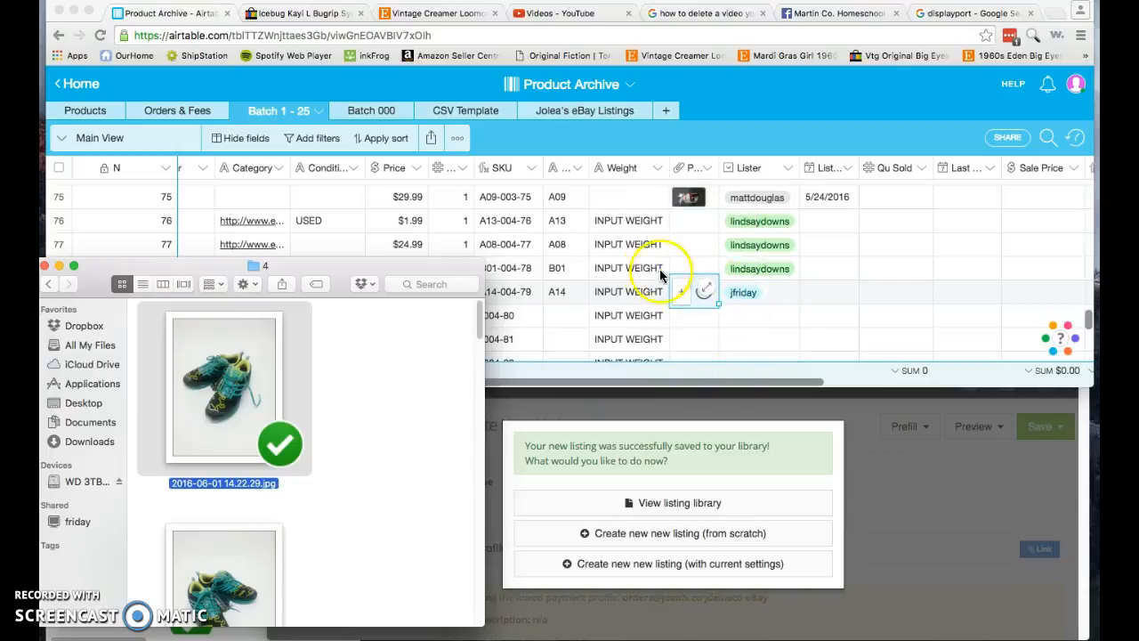
- Choose the current lister's username in record 79's Lister field and select the record's empty listing date cell
{"action": "left_click", "coordinate": [772, 292]}
{"action": "left_click", "coordinate": [768, 301]}
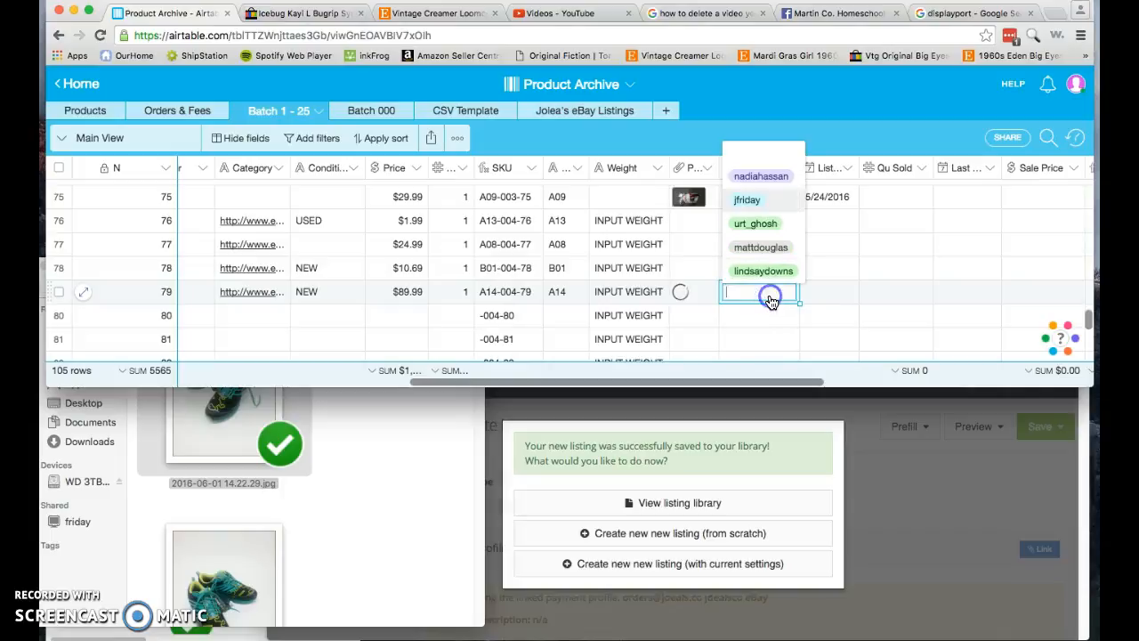
{"action": "left_click", "coordinate": [747, 199]}
{"action": "left_click", "coordinate": [828, 295]}
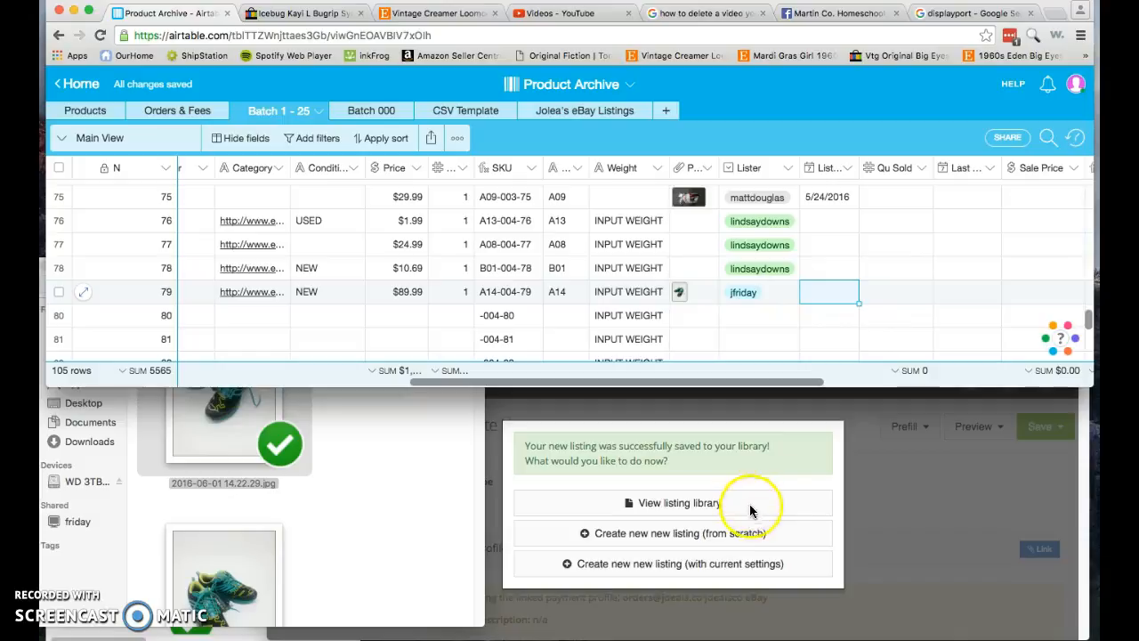
- Switch back to inkFrog, open the listing library and show all saved listings
{"action": "left_click", "coordinate": [753, 458]}
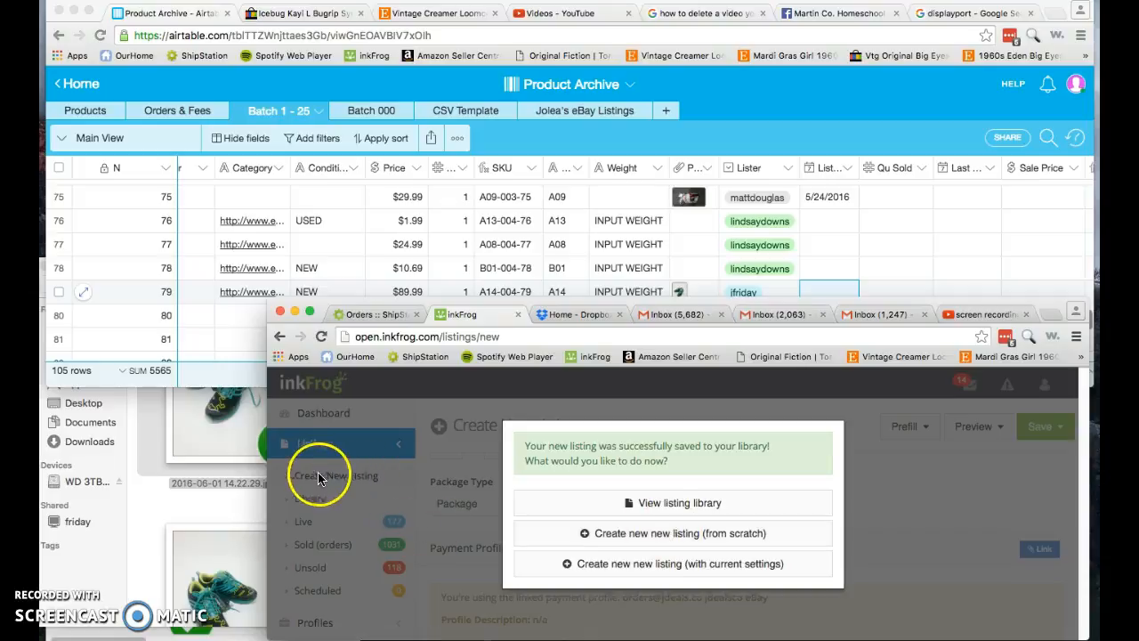
{"action": "left_click", "coordinate": [695, 509]}
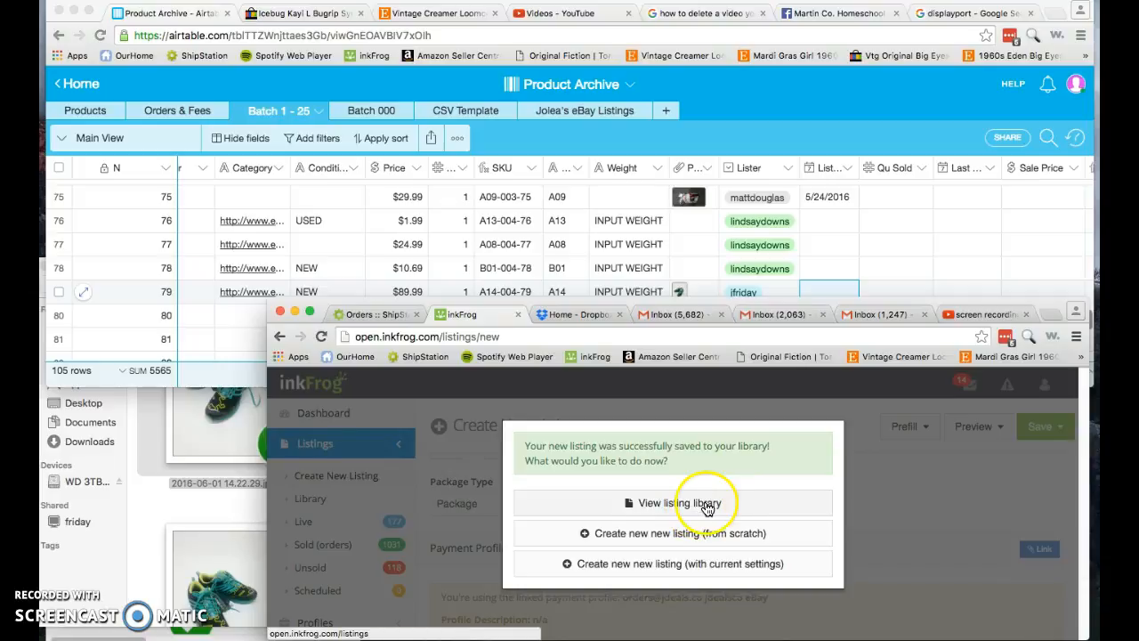
{"action": "left_click", "coordinate": [689, 505]}
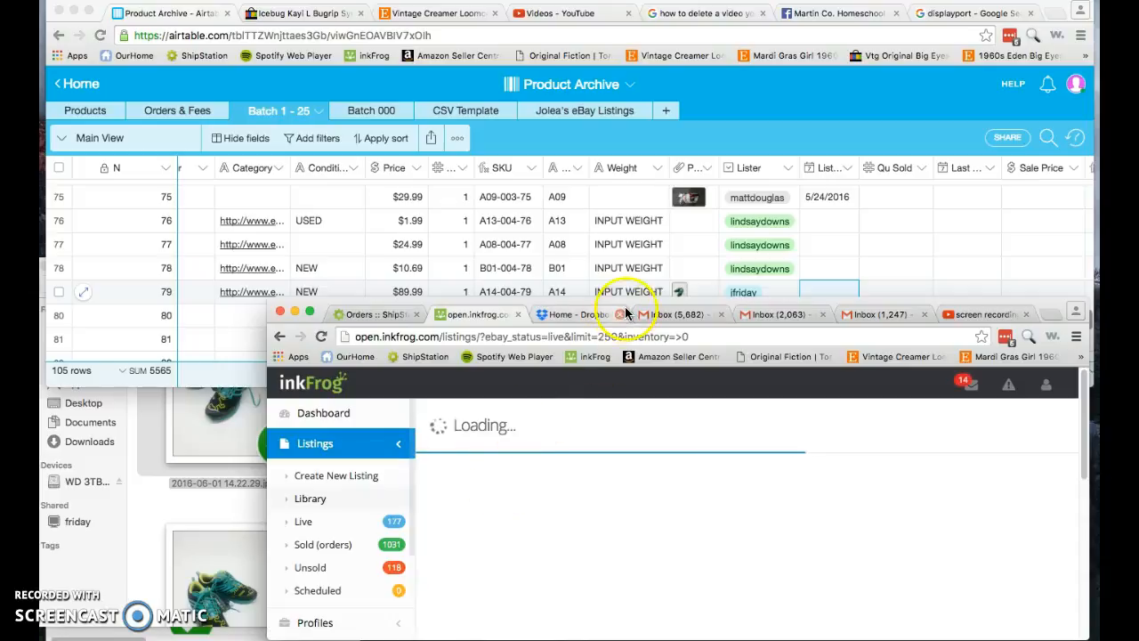
{"action": "left_click_drag", "start_coordinate": [627, 303], "coordinate": [624, 142]}
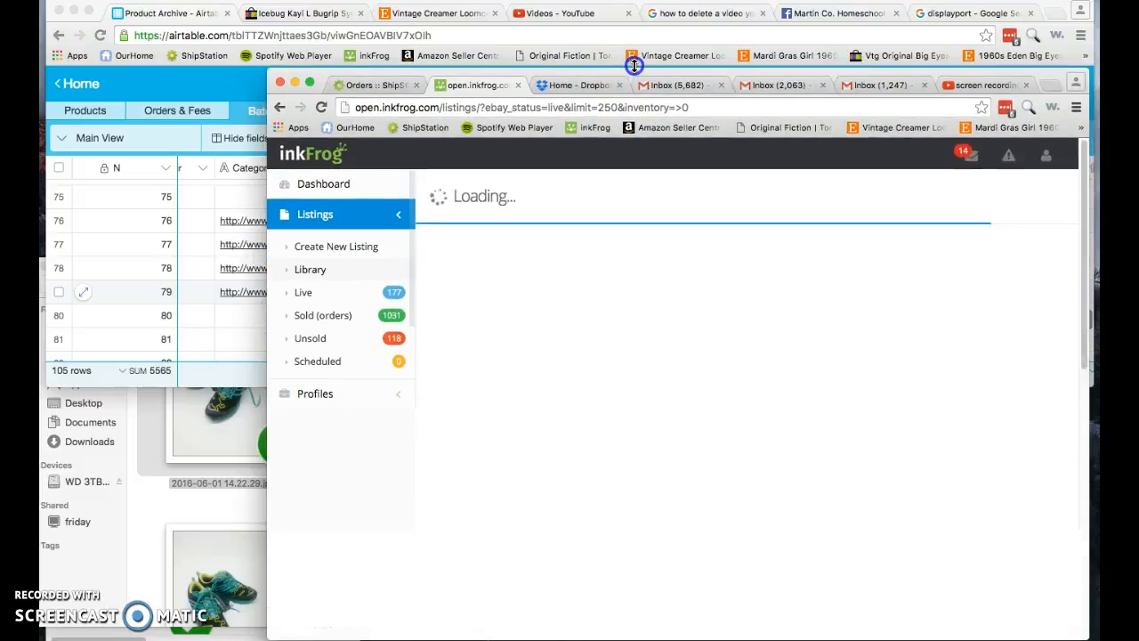
{"action": "left_click", "coordinate": [476, 254]}
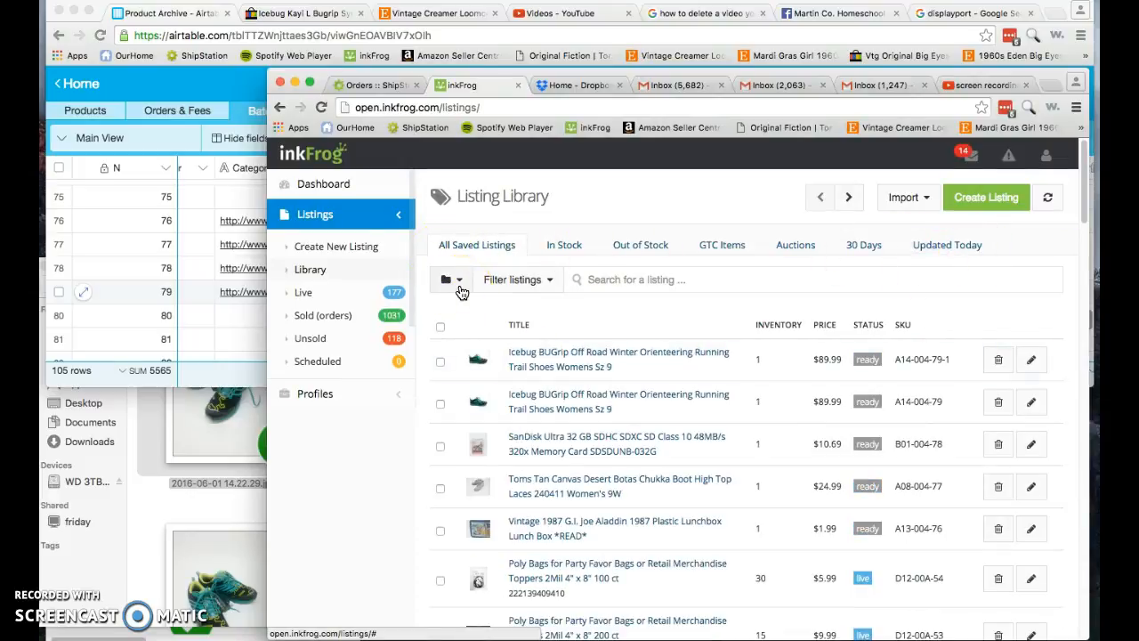
- Filter the listing library to folder 004
{"action": "left_click", "coordinate": [458, 281]}
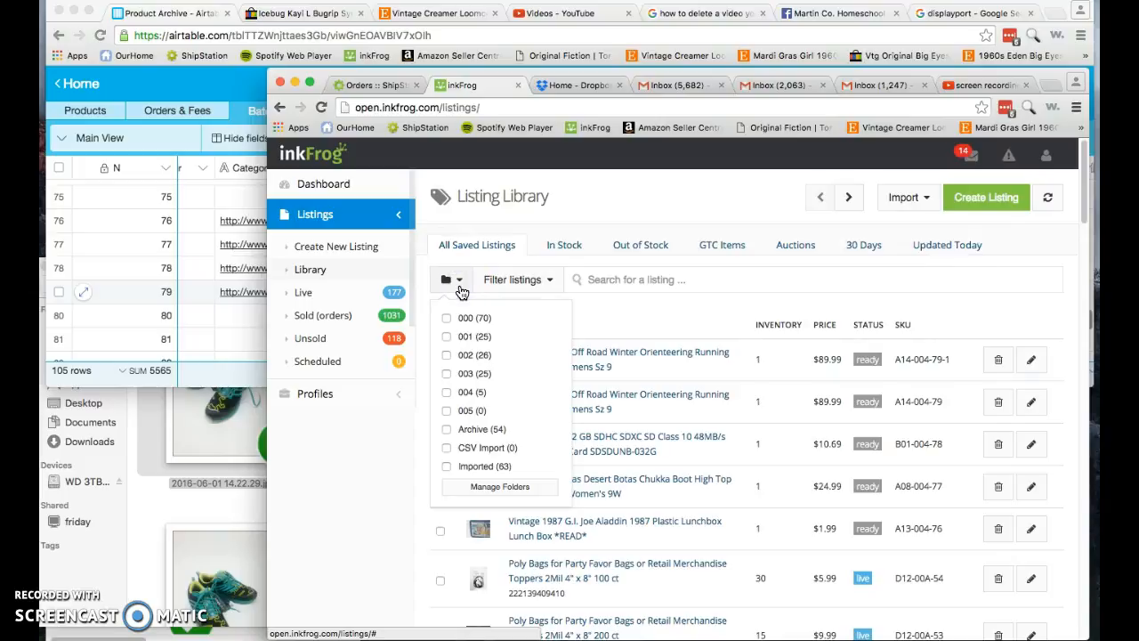
{"action": "left_click", "coordinate": [464, 397]}
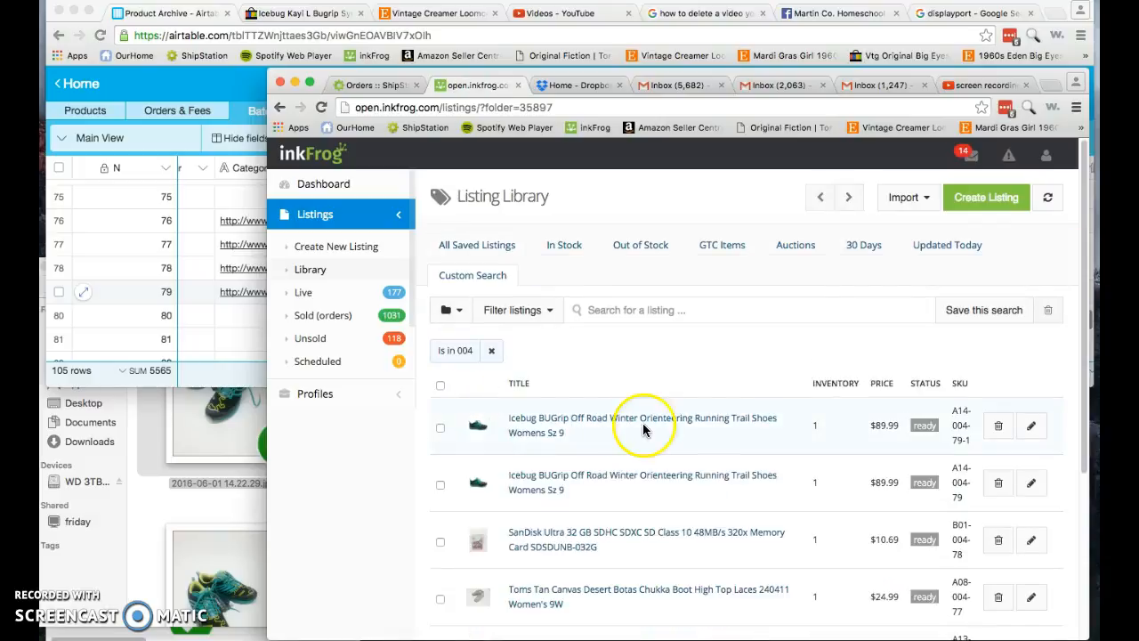
{"action": "scroll", "coordinate": [642, 430], "scroll_direction": "down", "scroll_amount": 3}
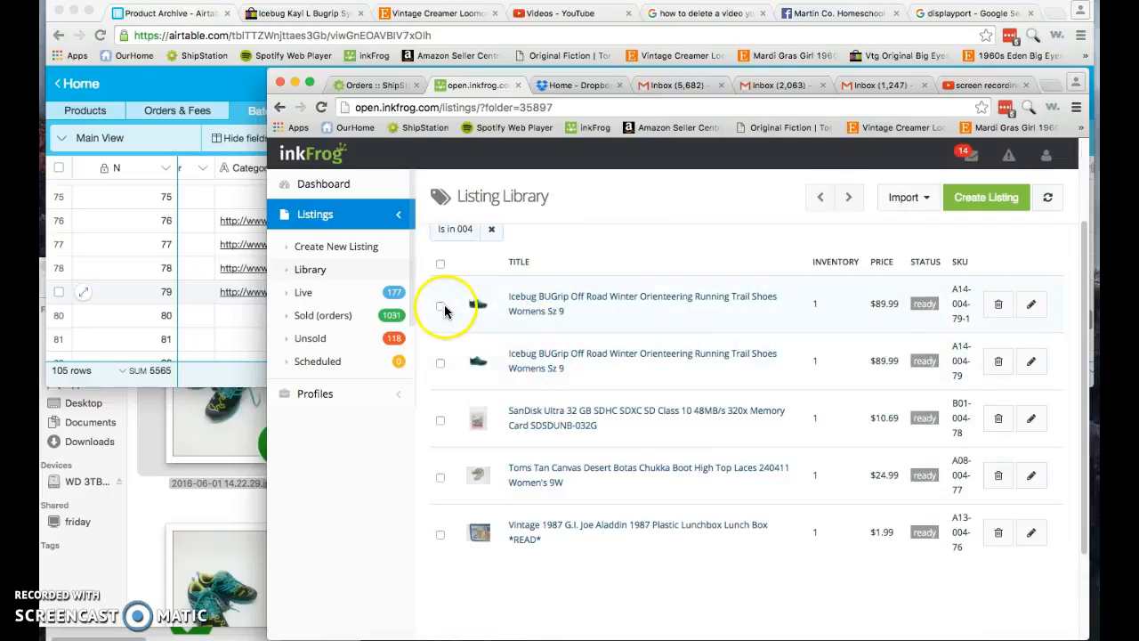
- Delete the duplicate Icebug BUGrip listing with SKU A14-004-79 from folder 004 and review the remaining listings
{"action": "left_click", "coordinate": [439, 365]}
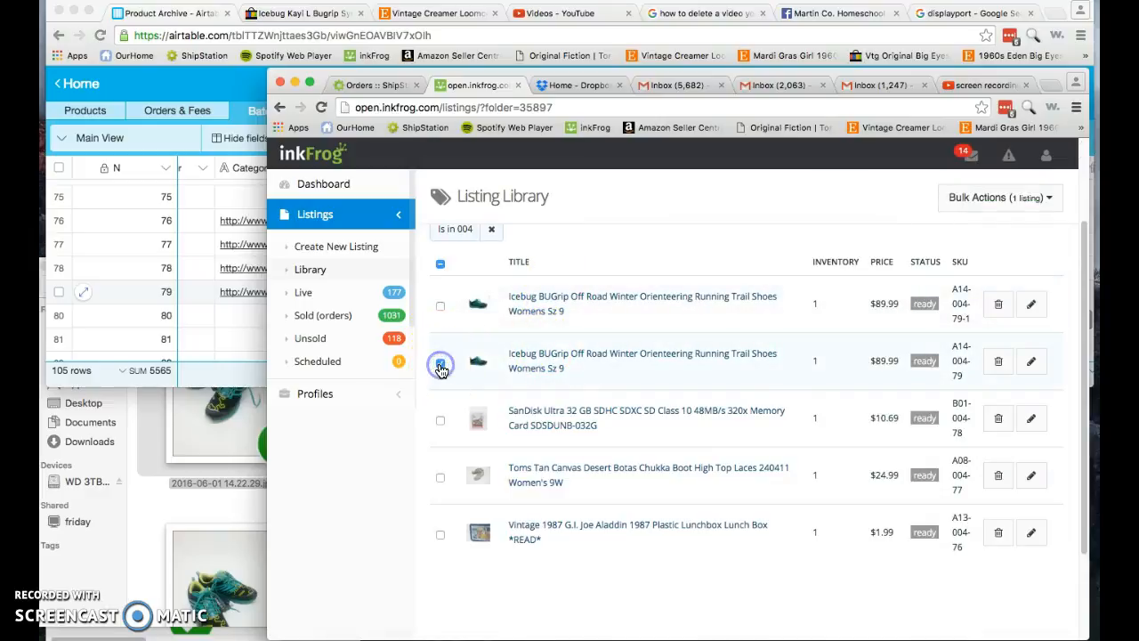
{"action": "left_click", "coordinate": [1031, 197]}
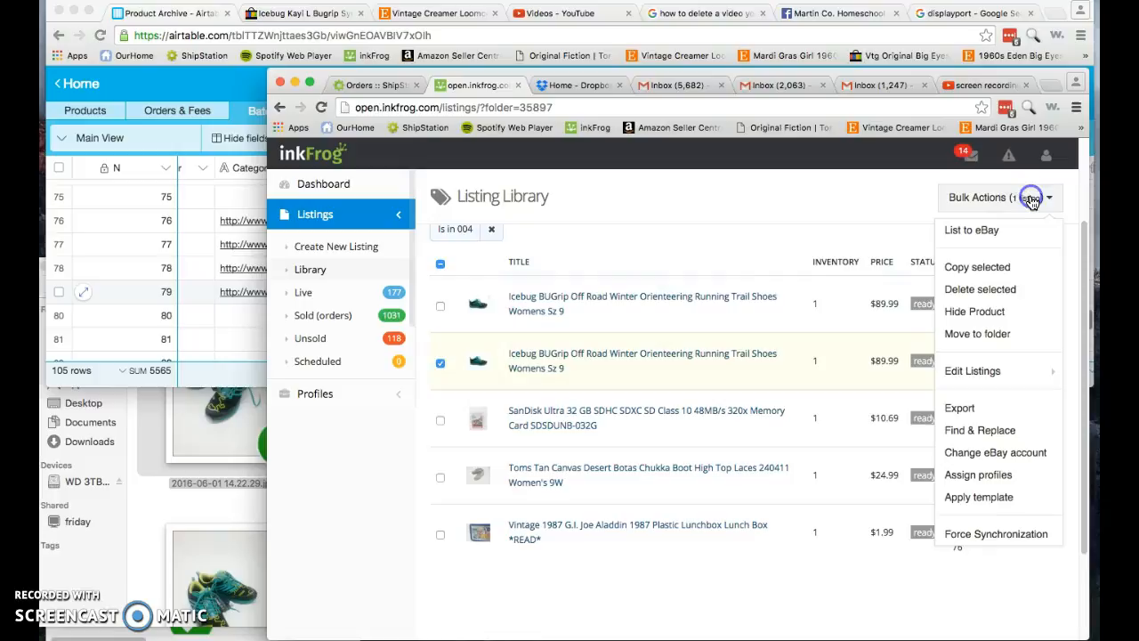
{"action": "left_click", "coordinate": [1014, 290]}
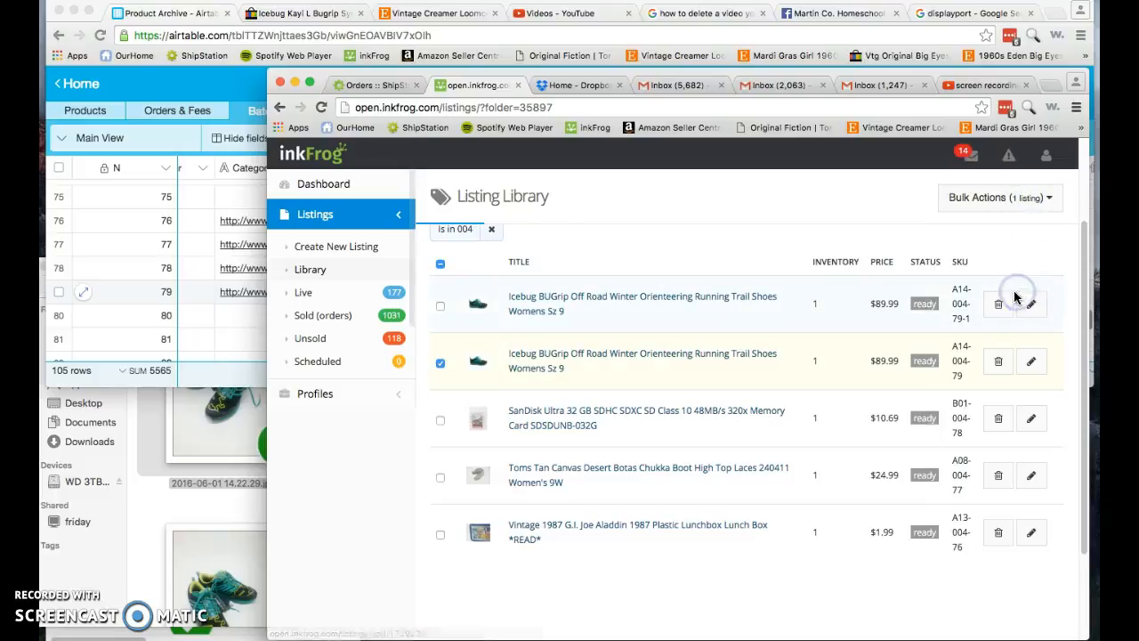
{"action": "left_click", "coordinate": [770, 434]}
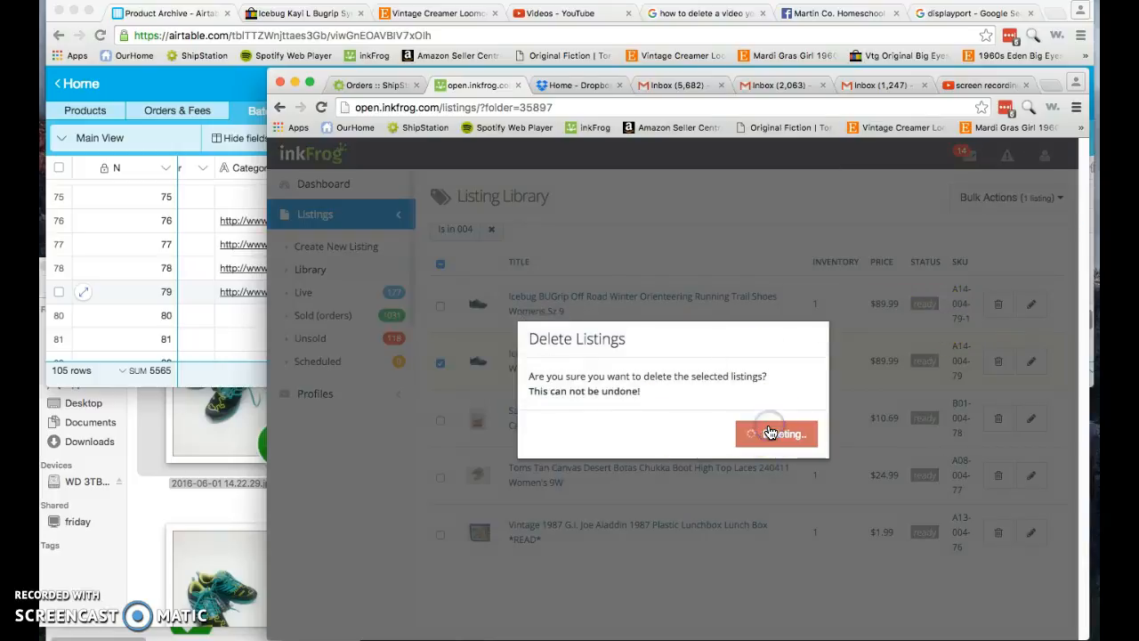
{"action": "scroll", "coordinate": [602, 452], "scroll_direction": "down", "scroll_amount": 1}
{"action": "scroll", "coordinate": [602, 451], "scroll_direction": "up", "scroll_amount": 3}
{"action": "scroll", "coordinate": [601, 440], "scroll_direction": "down", "scroll_amount": 5}
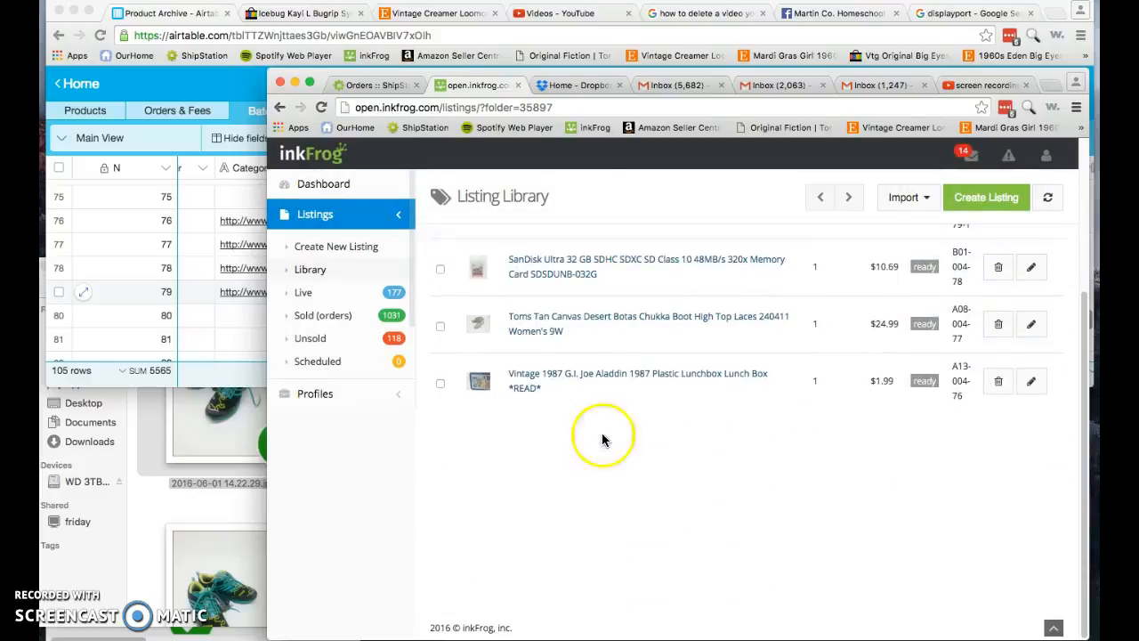
{"action": "scroll", "coordinate": [573, 344], "scroll_direction": "up", "scroll_amount": 4}
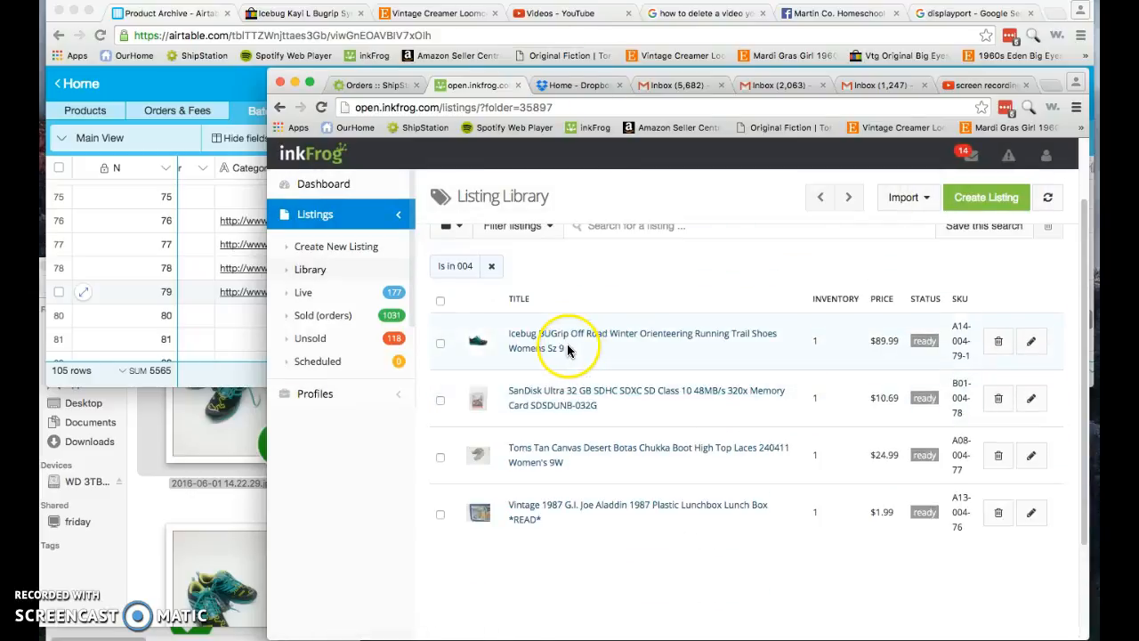